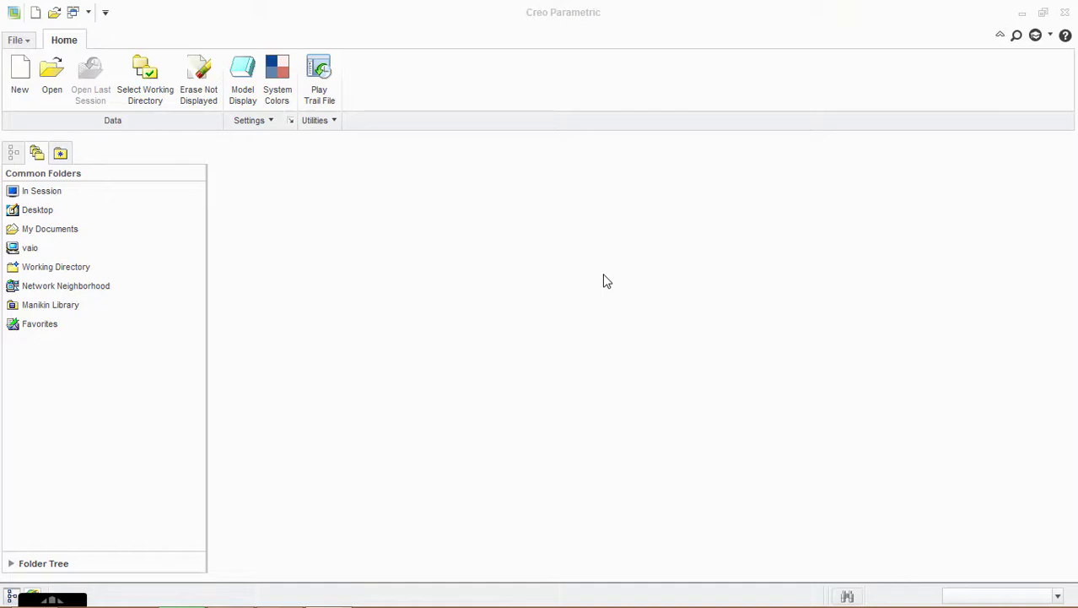
- Create a new solid part named WATERTANK001 using the default template
click(22, 71)
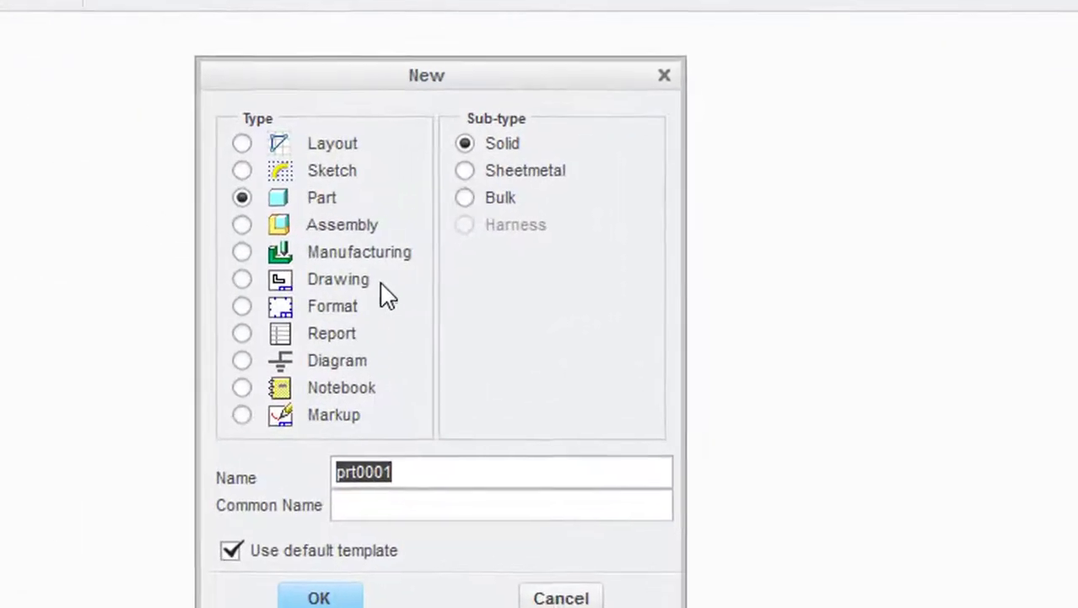
click(278, 197)
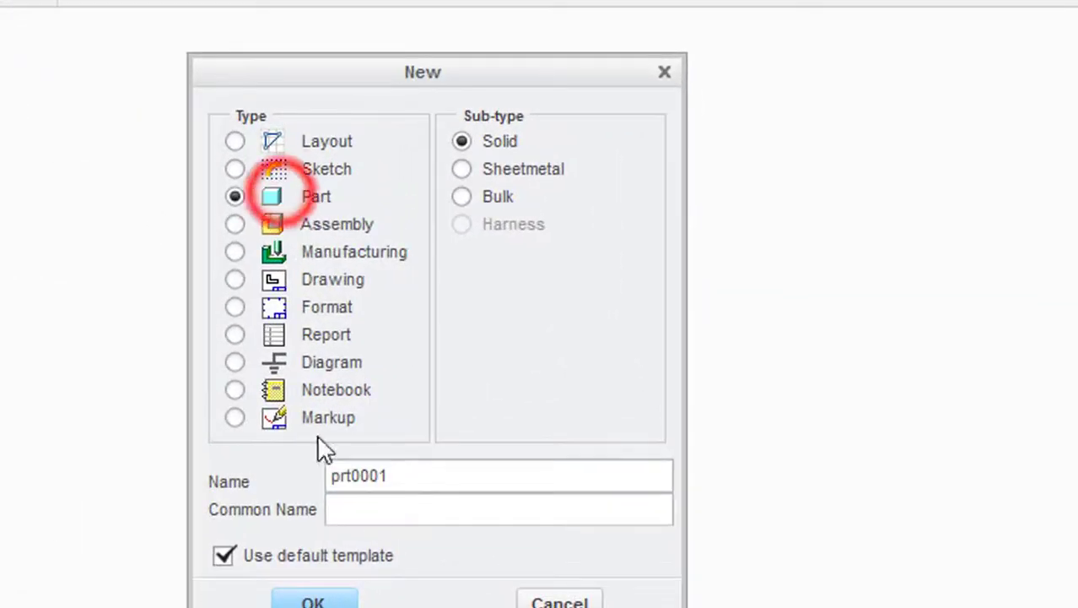
double_click(411, 475)
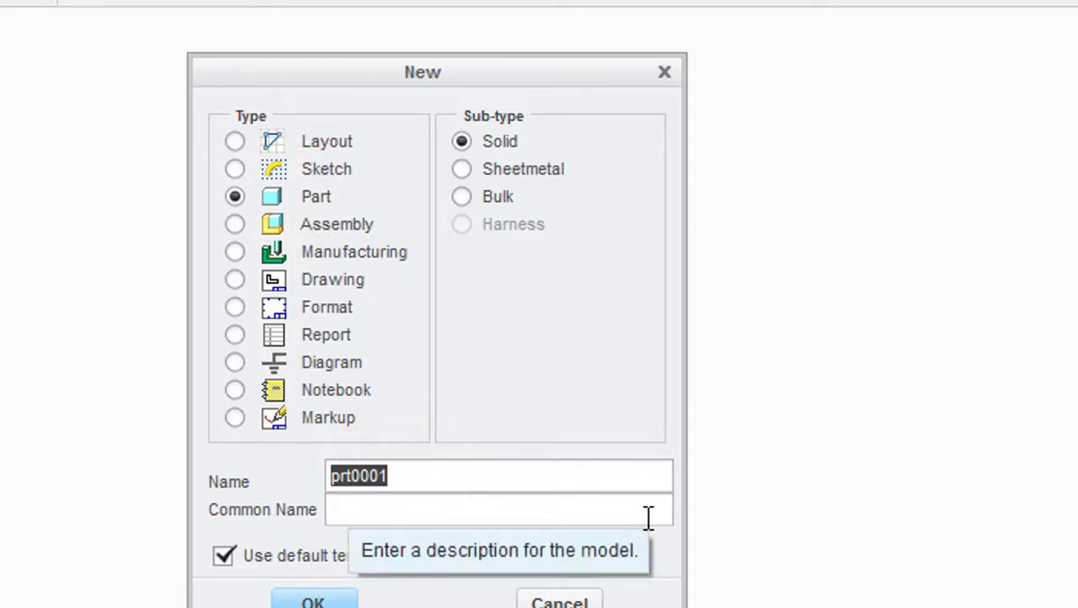
text(E)
text(ATE)
key(BackSpace)
key(BackSpace)
key(BackSpace)
key(BackSpace)
text(W)
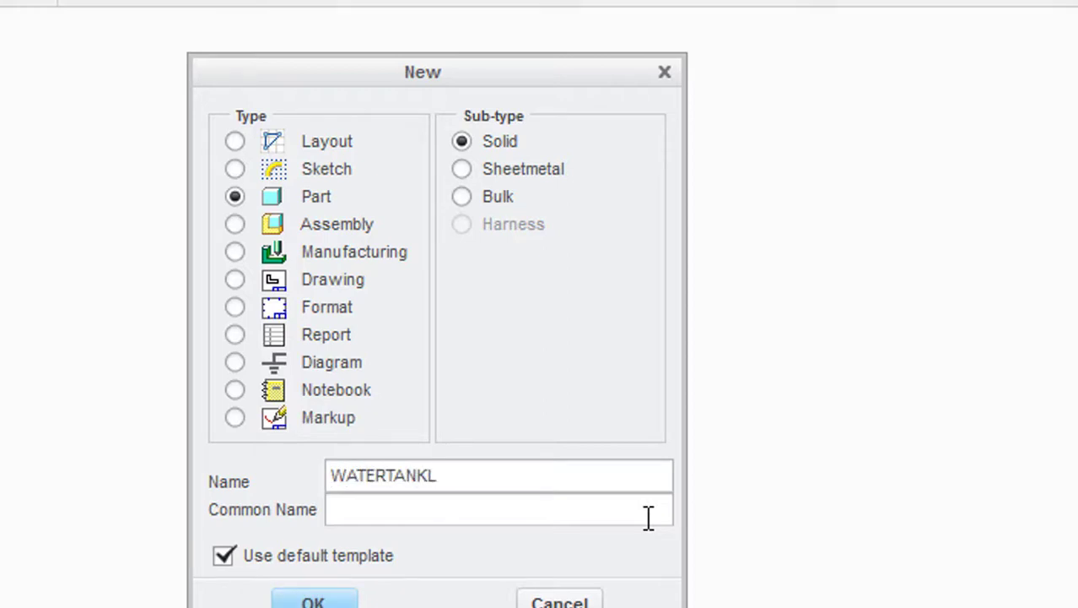
text(ATERTANK)
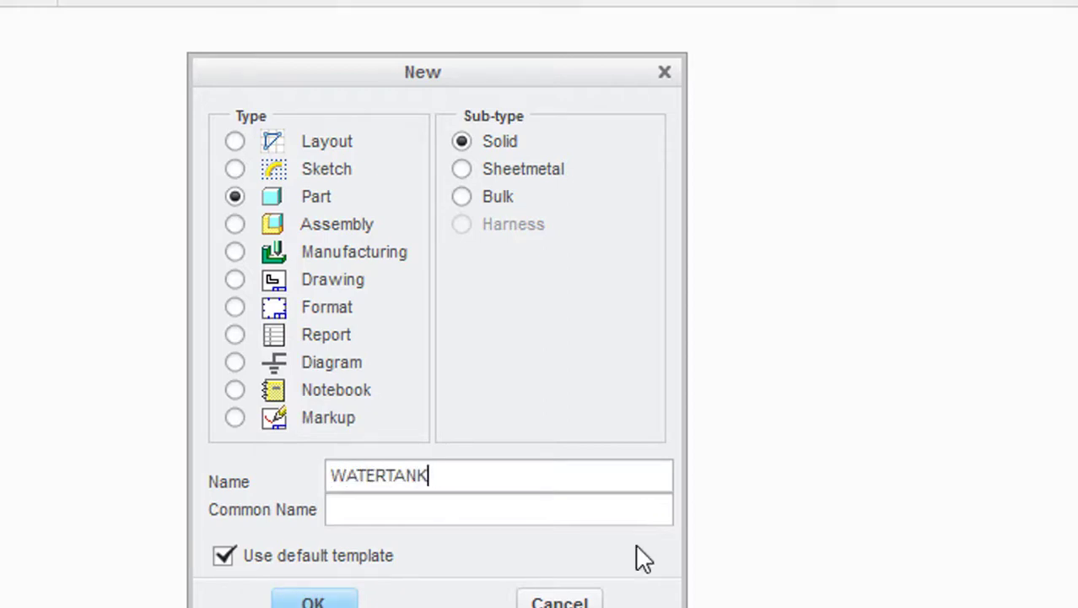
click(319, 601)
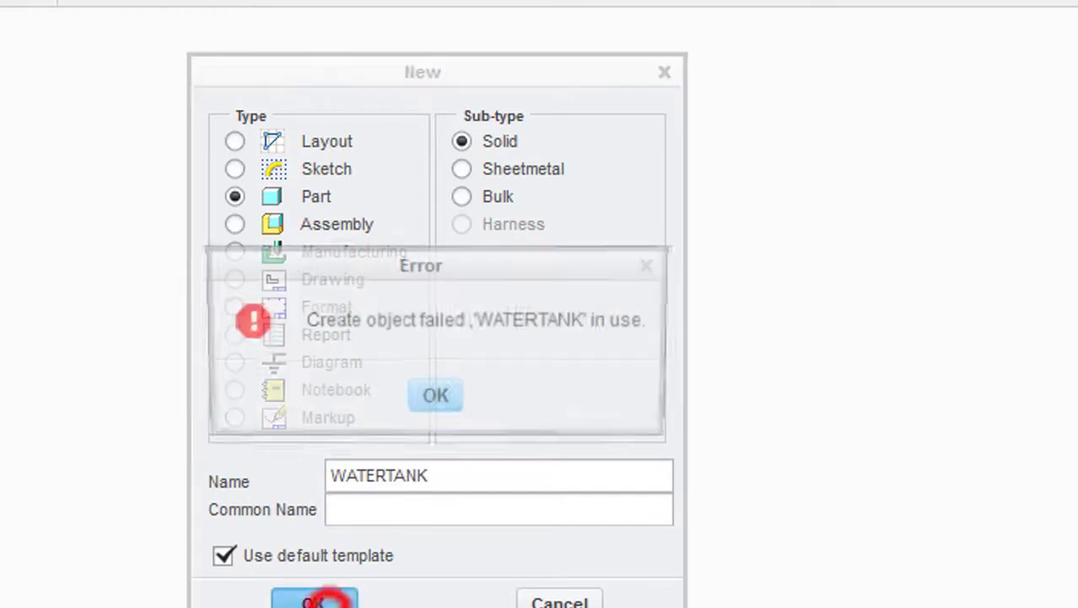
click(451, 399)
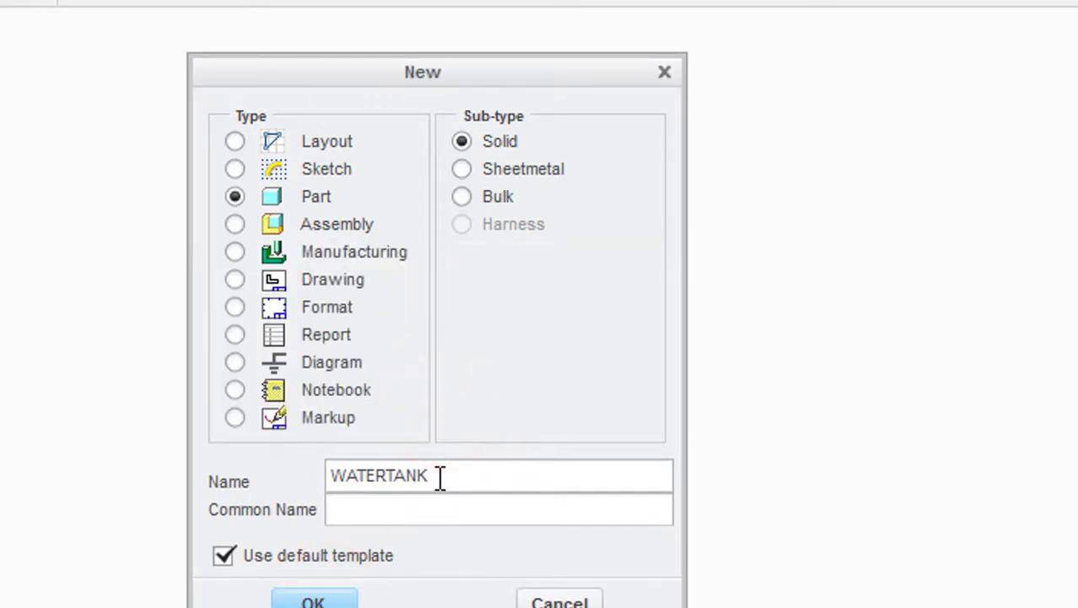
text(001)
click(316, 598)
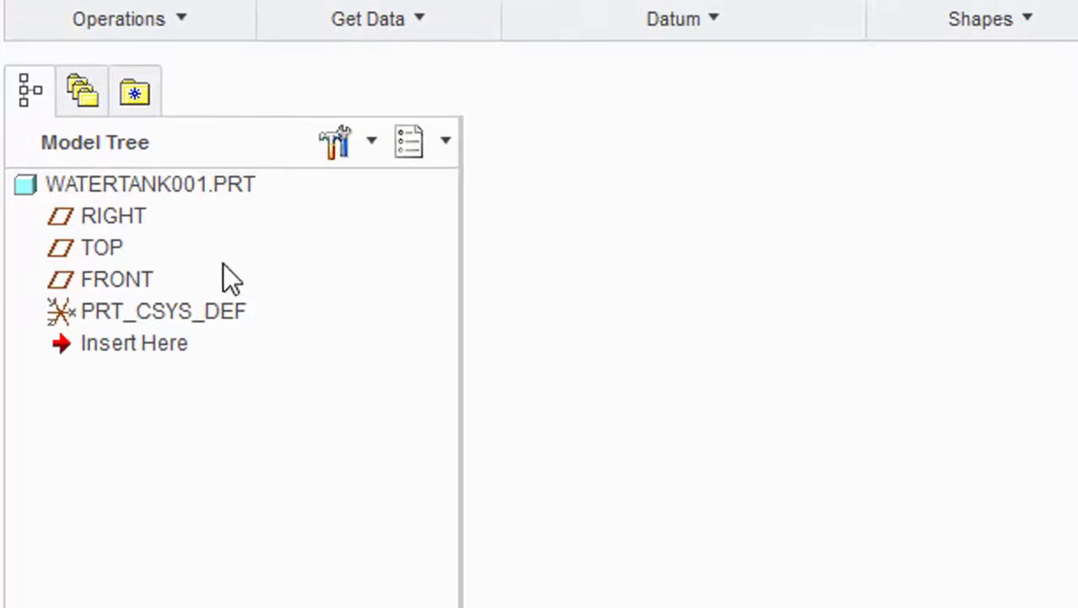
- Start a sketch on the FRONT plane and orient the view parallel to the sketch plane
click(140, 284)
click(341, 117)
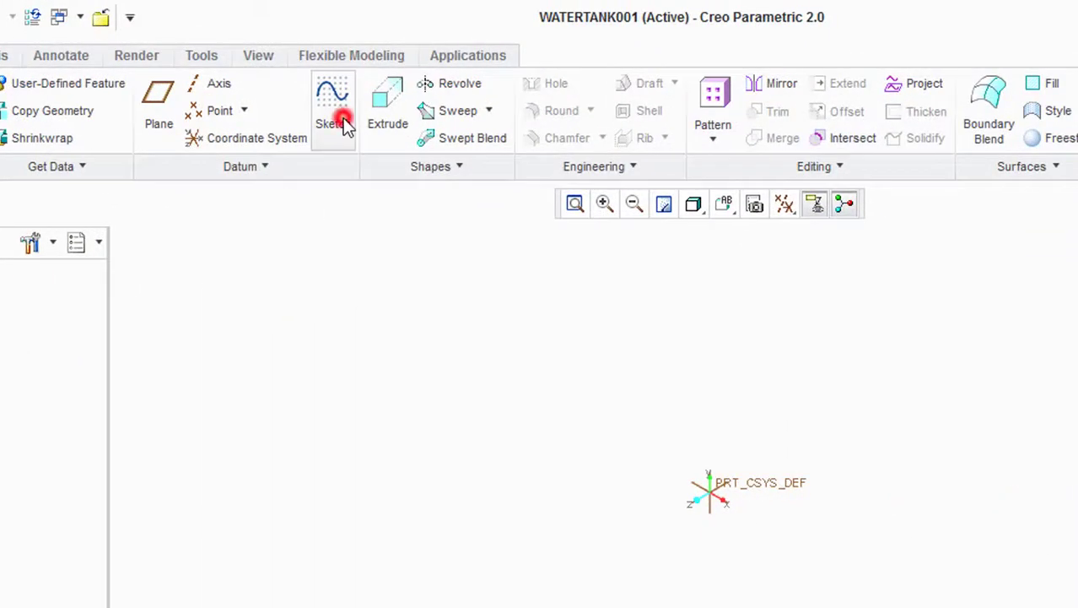
click(786, 205)
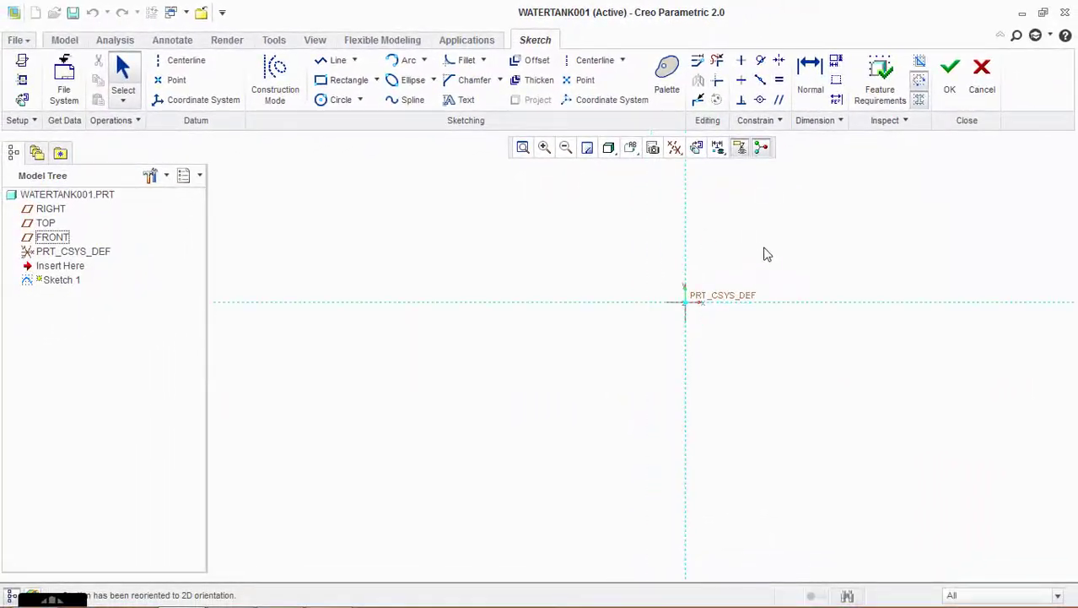
- Sketch a vertical line about 474 long upward from the coordinate system origin
click(335, 59)
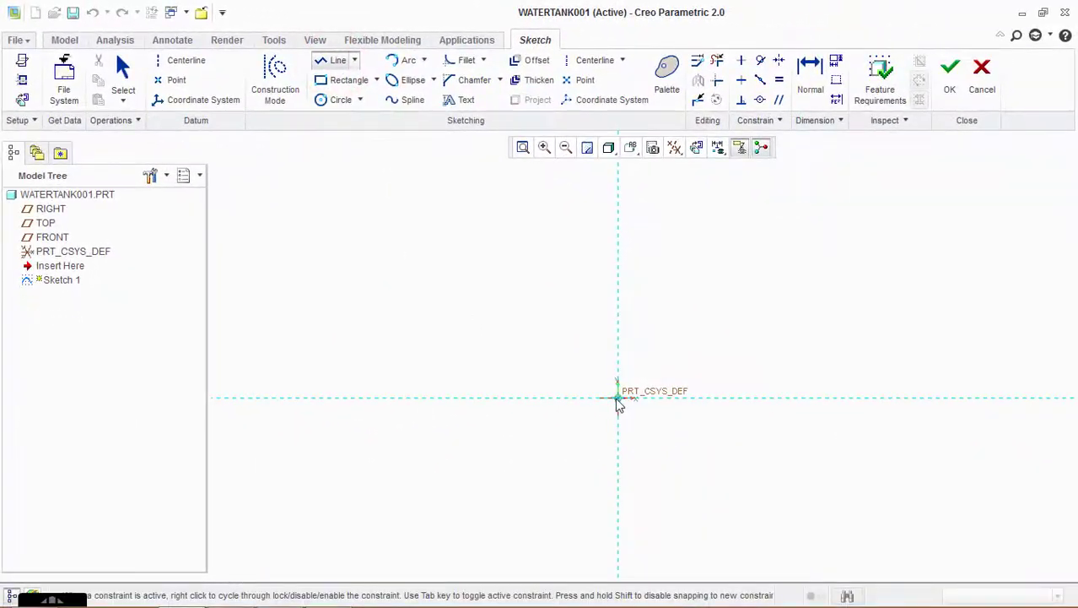
click(617, 398)
click(620, 183)
middle_click(622, 207)
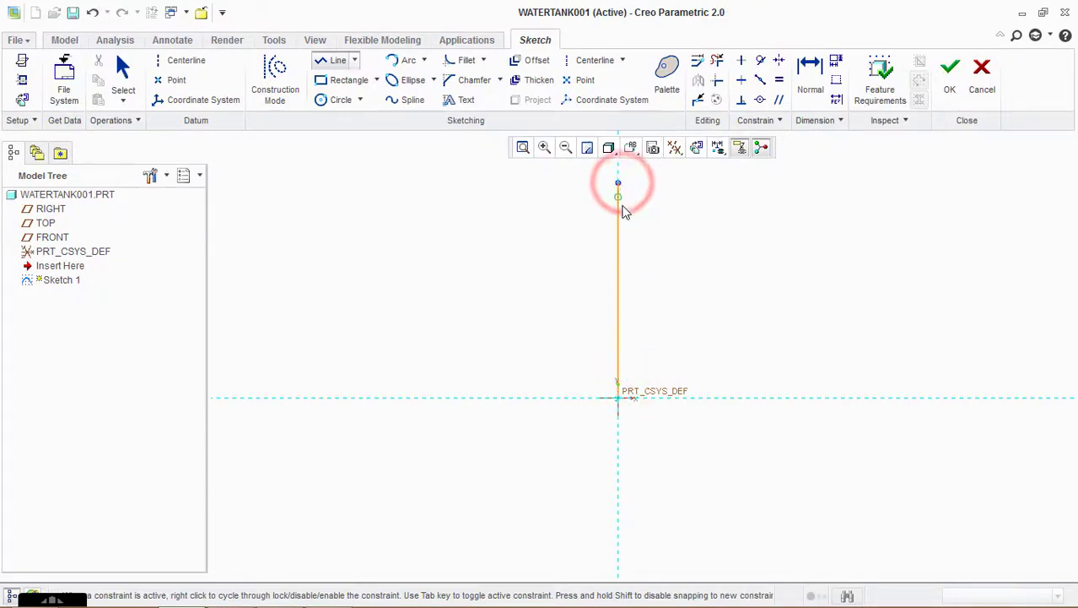
middle_click(622, 303)
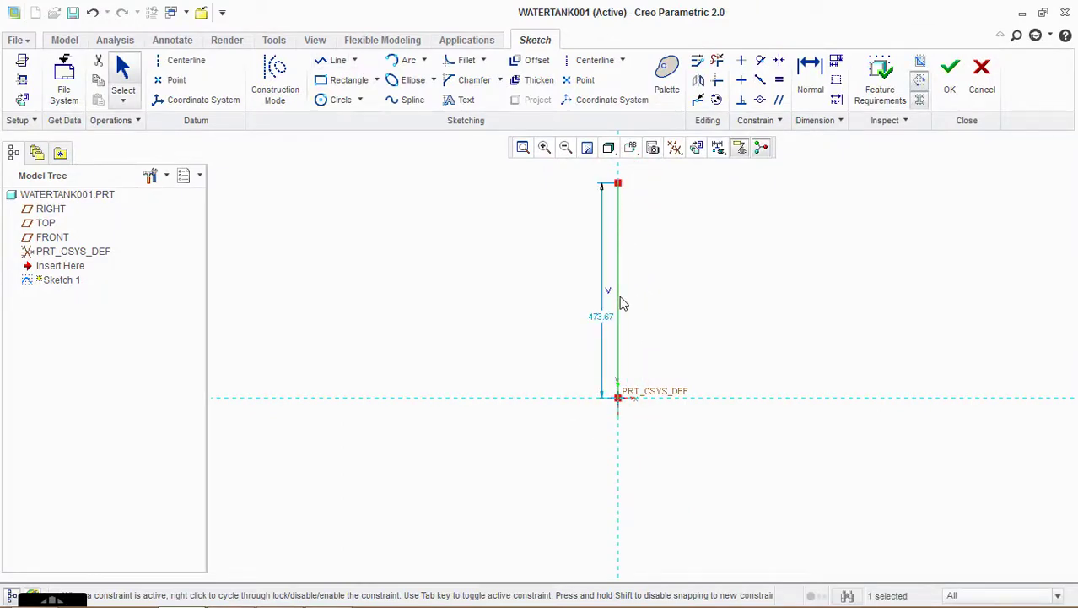
- Set the vertical line's length to 4*30.48*10
click(604, 319)
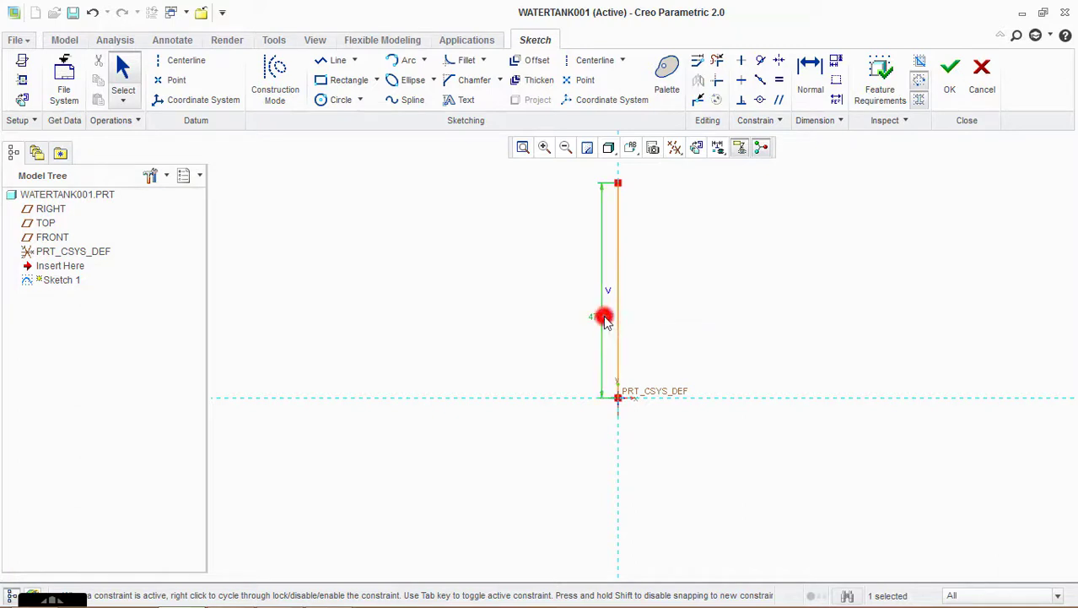
double_click(604, 318)
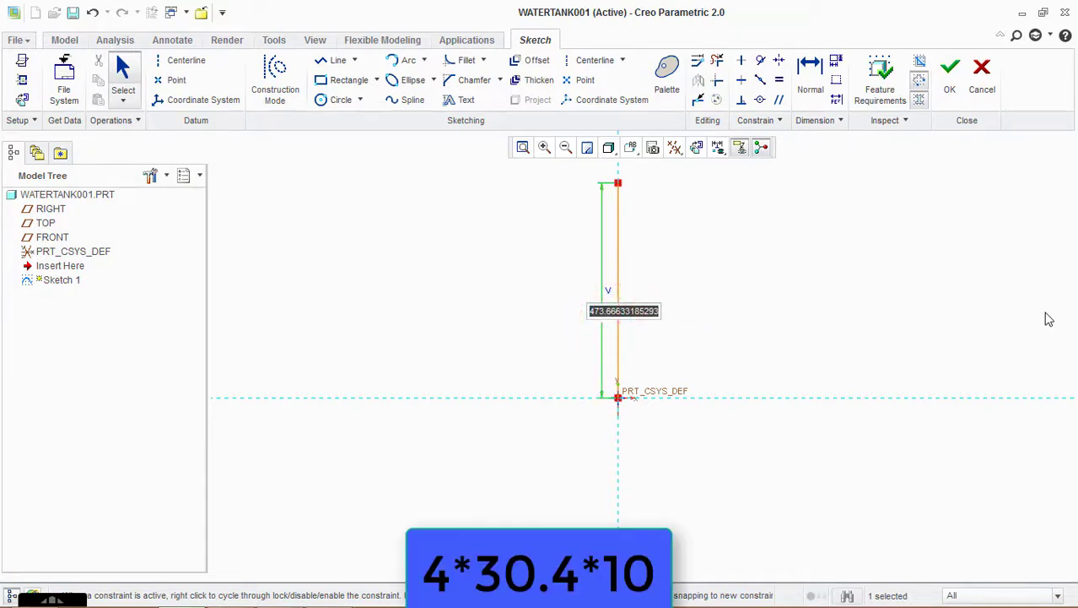
text(4*30)
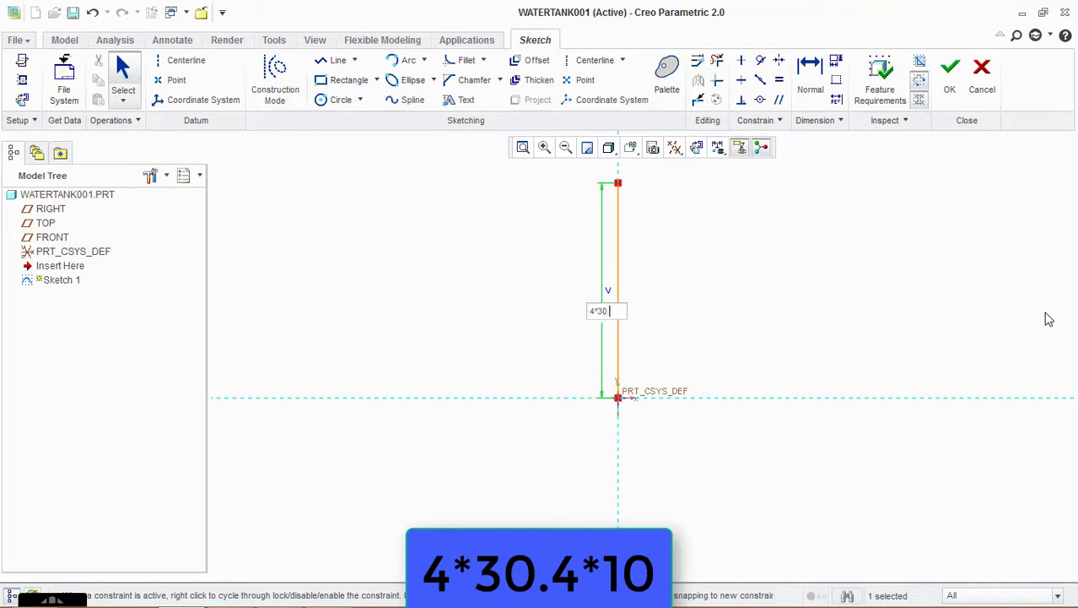
text(.48*10)
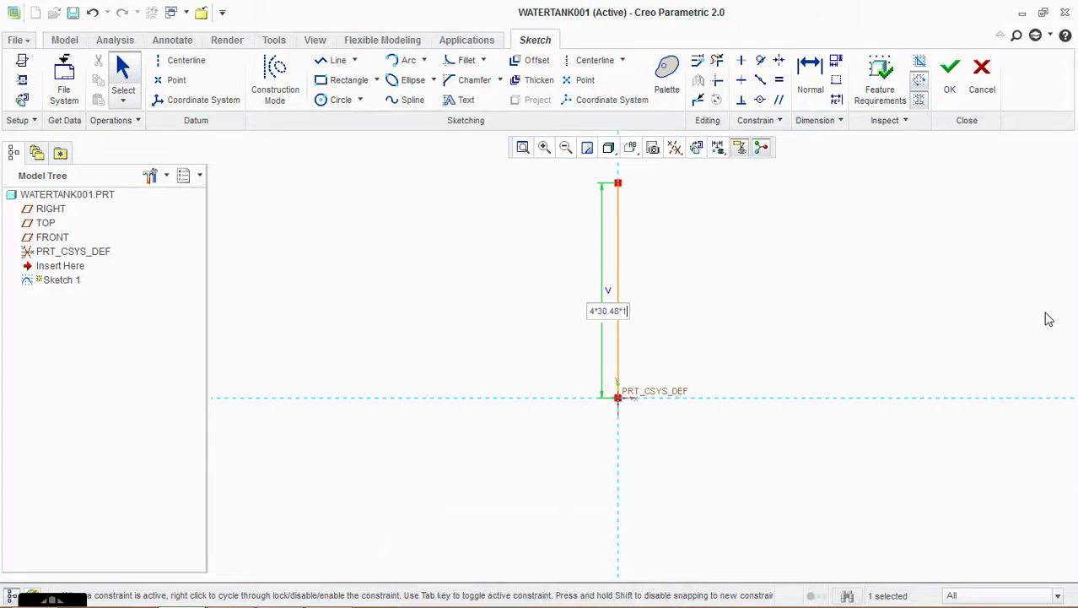
key(Return)
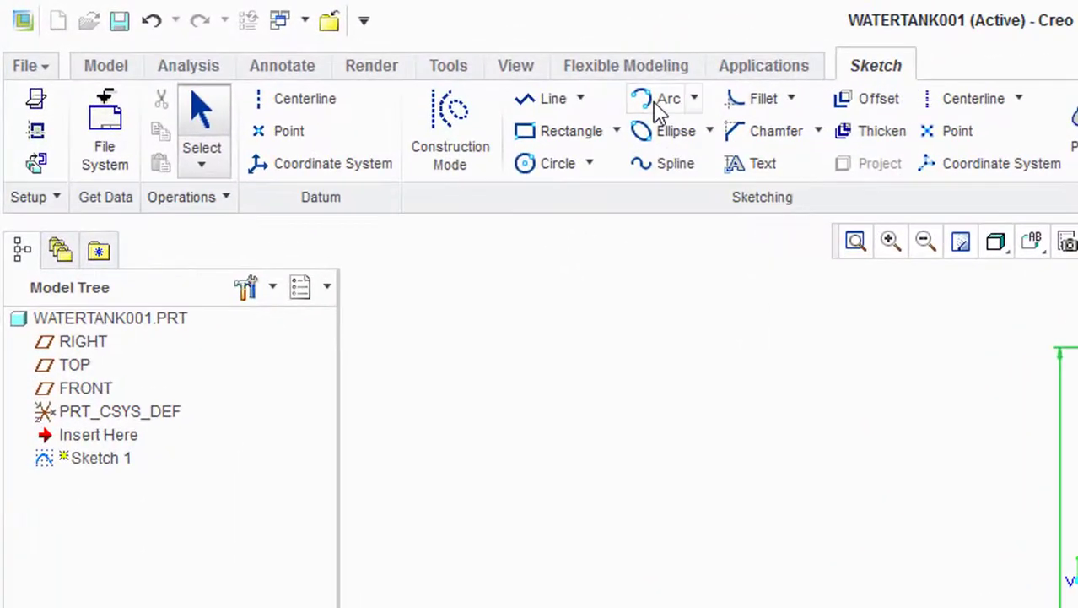
- Sketch an arc from the vertical line's upper end down to its left, with radius about 1046 and horizontal width about 614
click(694, 98)
click(679, 195)
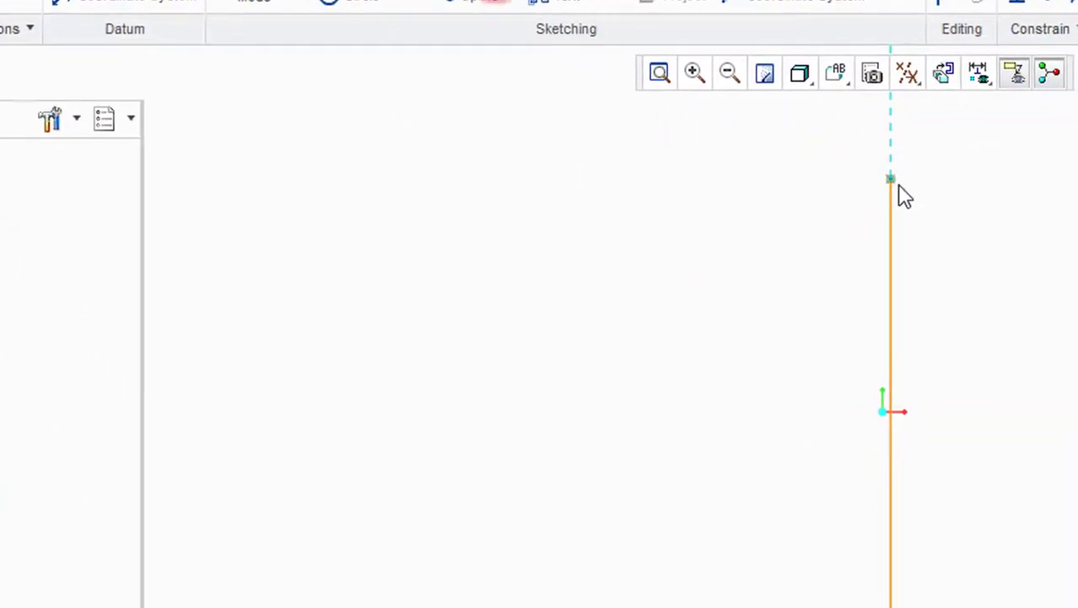
click(892, 180)
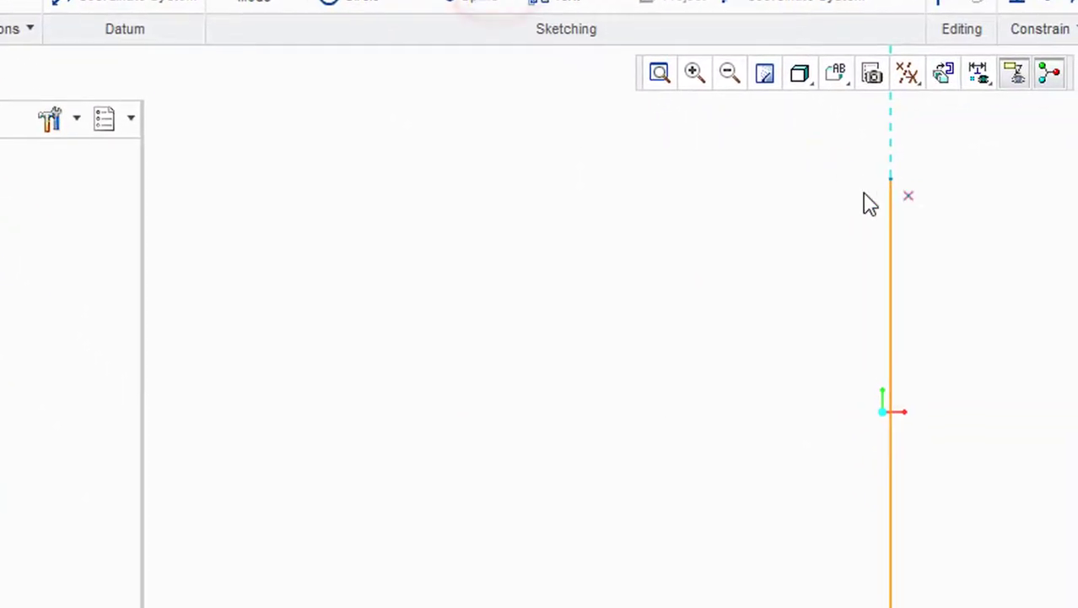
click(656, 254)
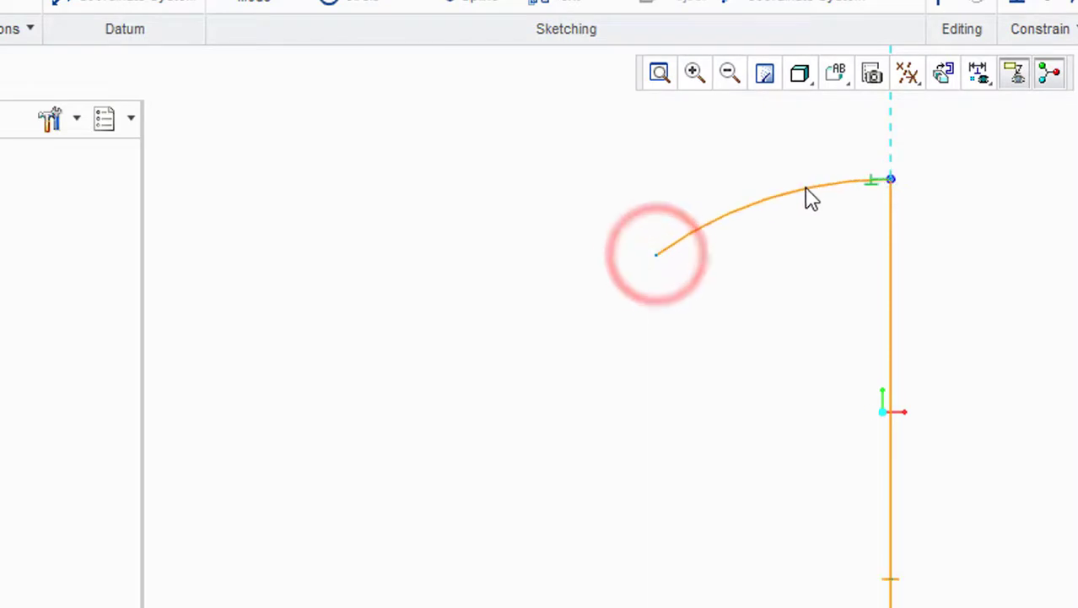
click(805, 189)
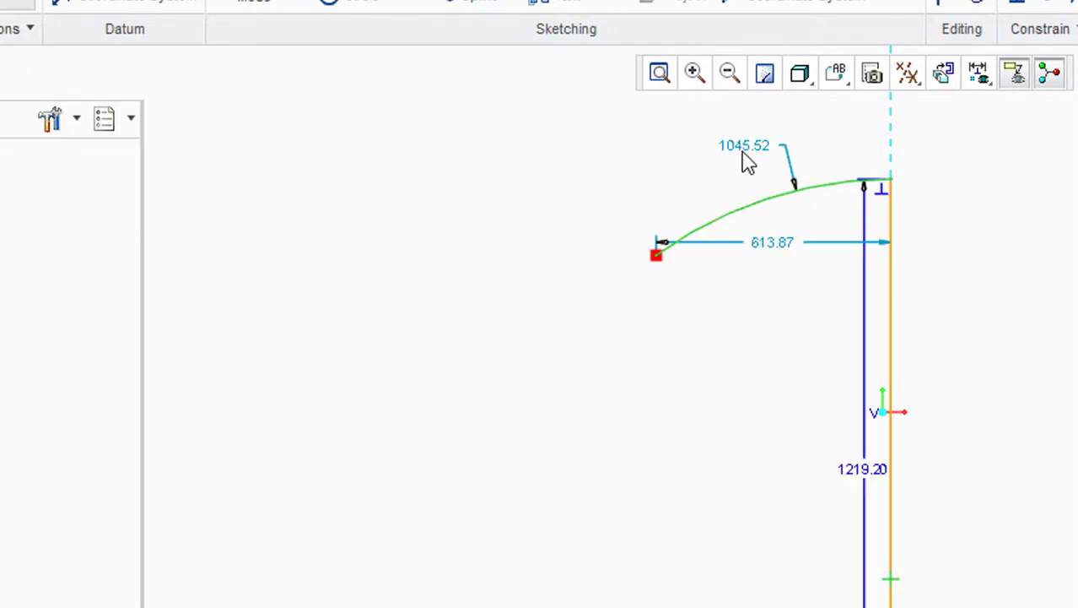
- Set the arc's radius to 1045 and the horizontal distance from its free end to the vertical line to 500
double_click(747, 146)
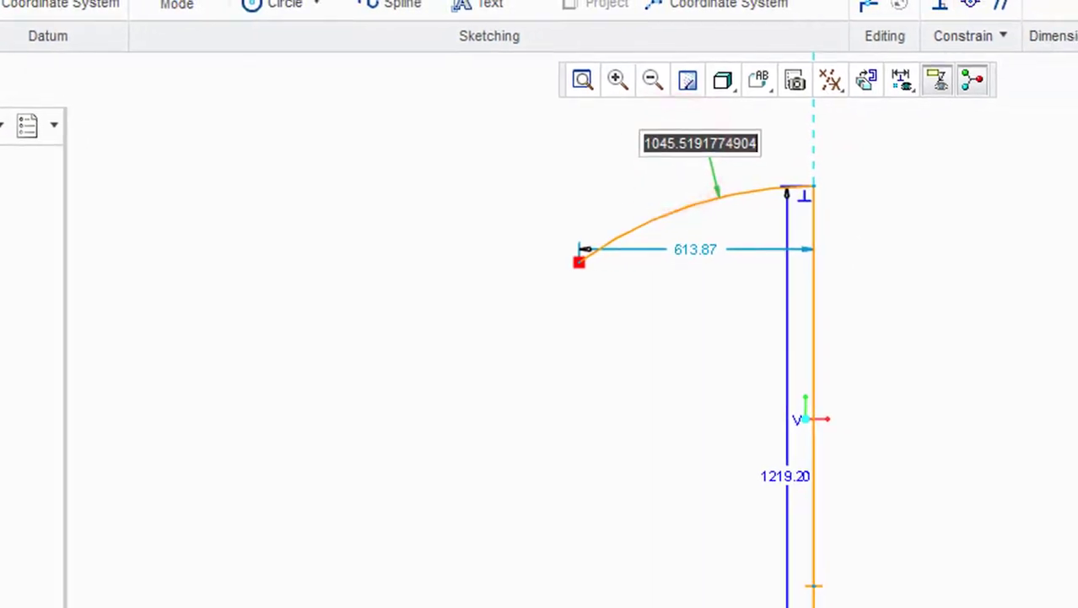
text(1045)
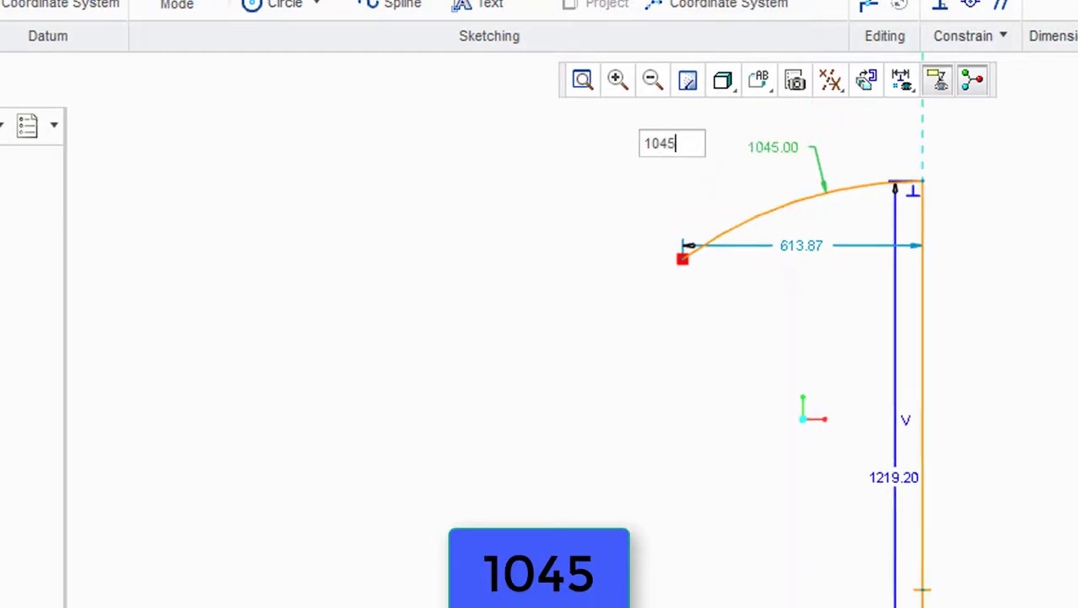
key(Return)
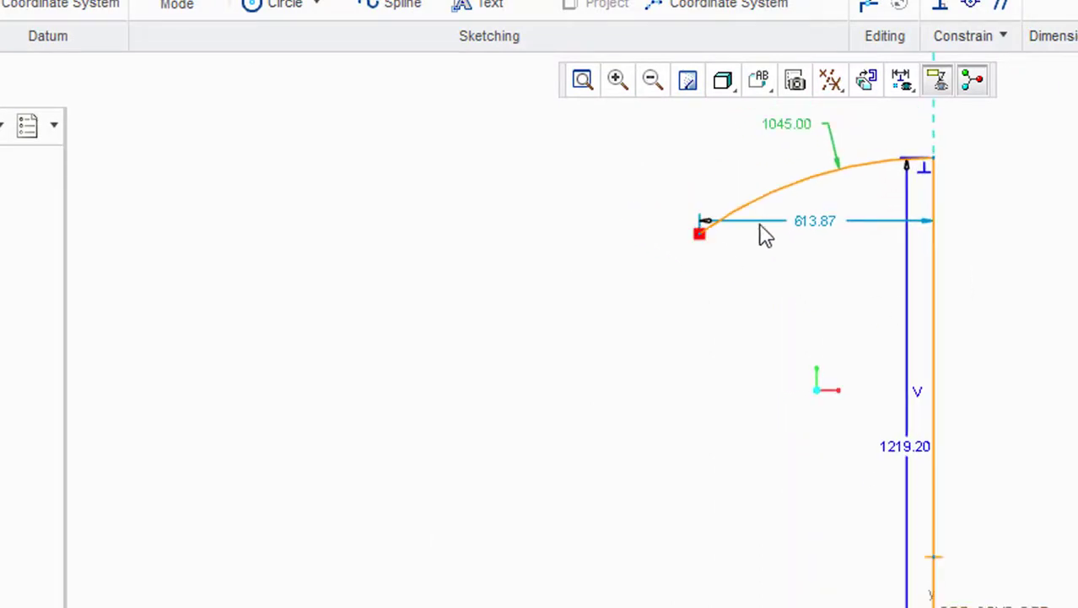
double_click(827, 223)
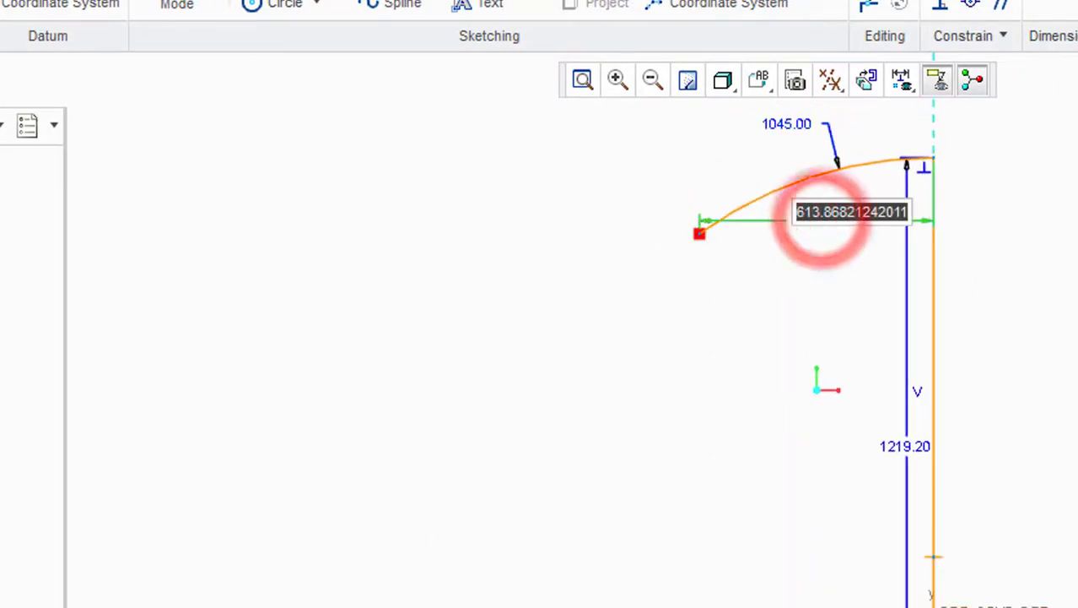
text(500)
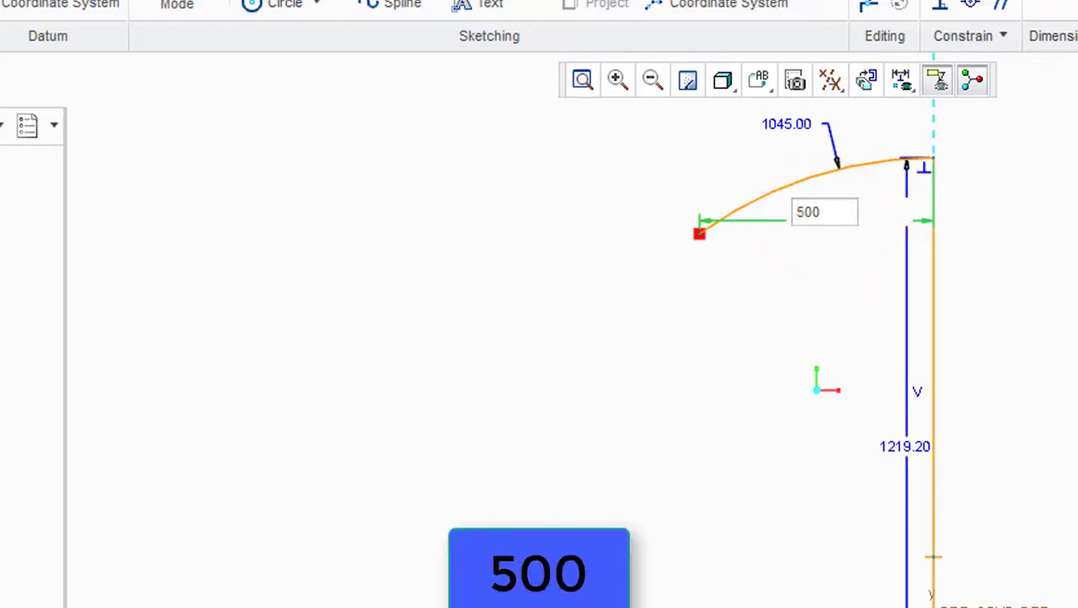
key(Return)
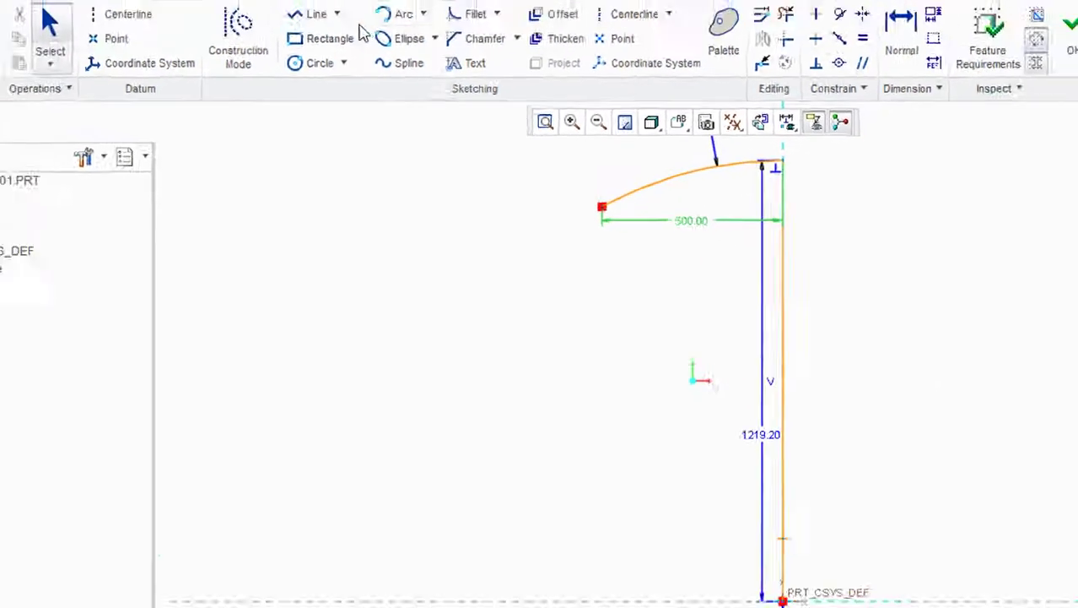
- Close the profile with a vertical line from the arc's free end and a horizontal base line to the origin, and finish the sketch
click(306, 18)
click(601, 206)
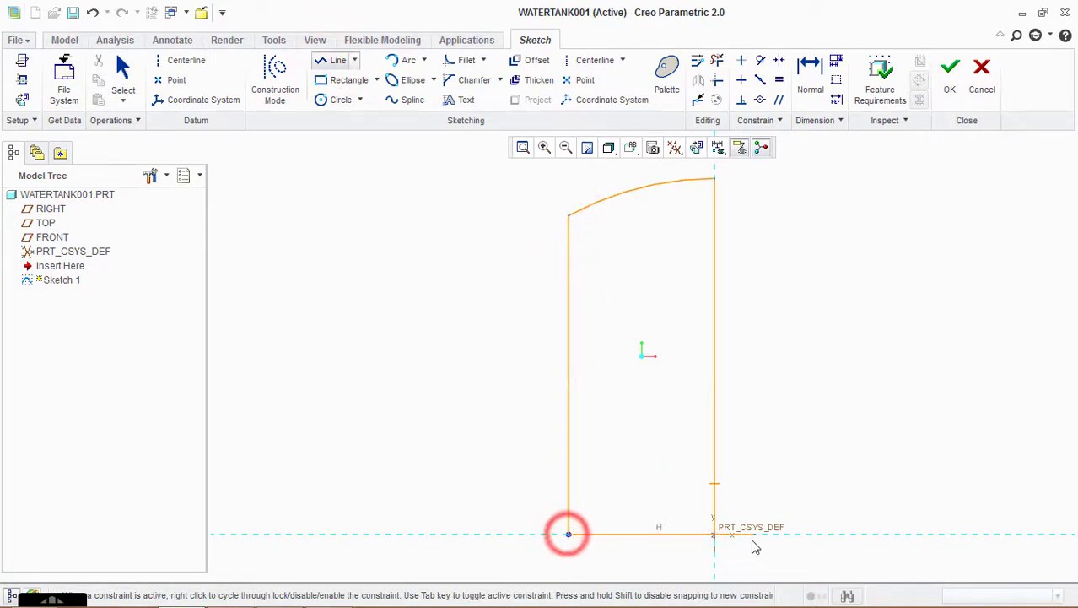
click(715, 534)
middle_click(819, 516)
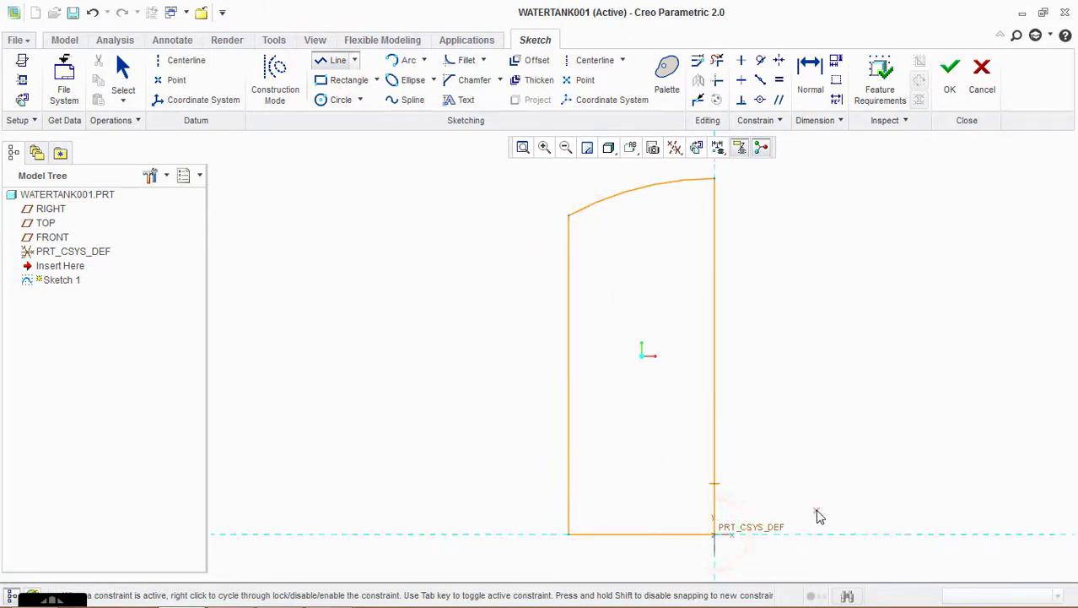
click(950, 81)
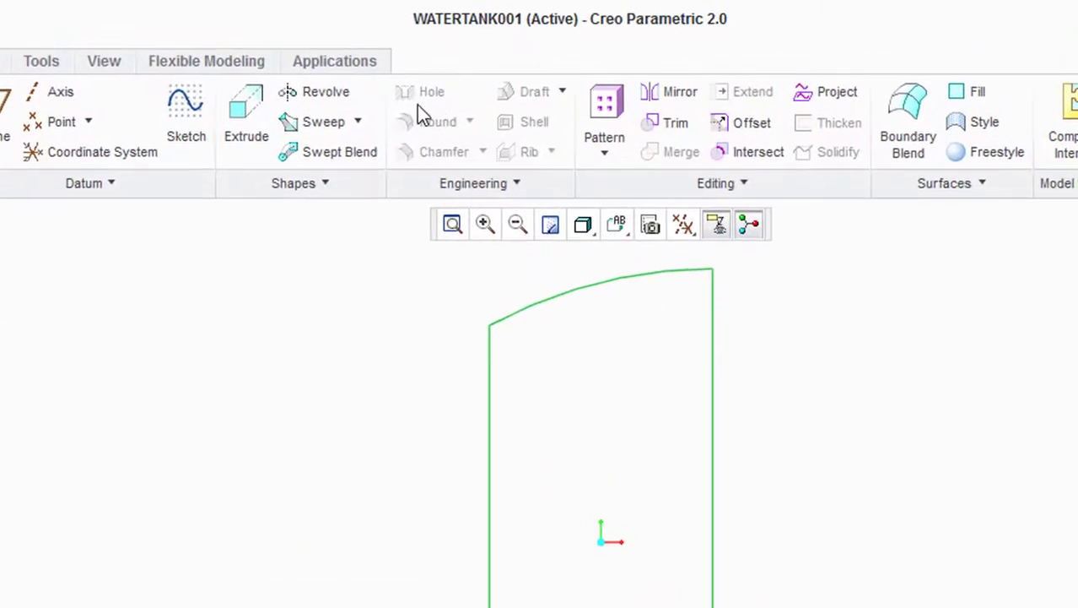
- Revolve the tank profile 360 degrees about its vertical line into a solid
click(321, 91)
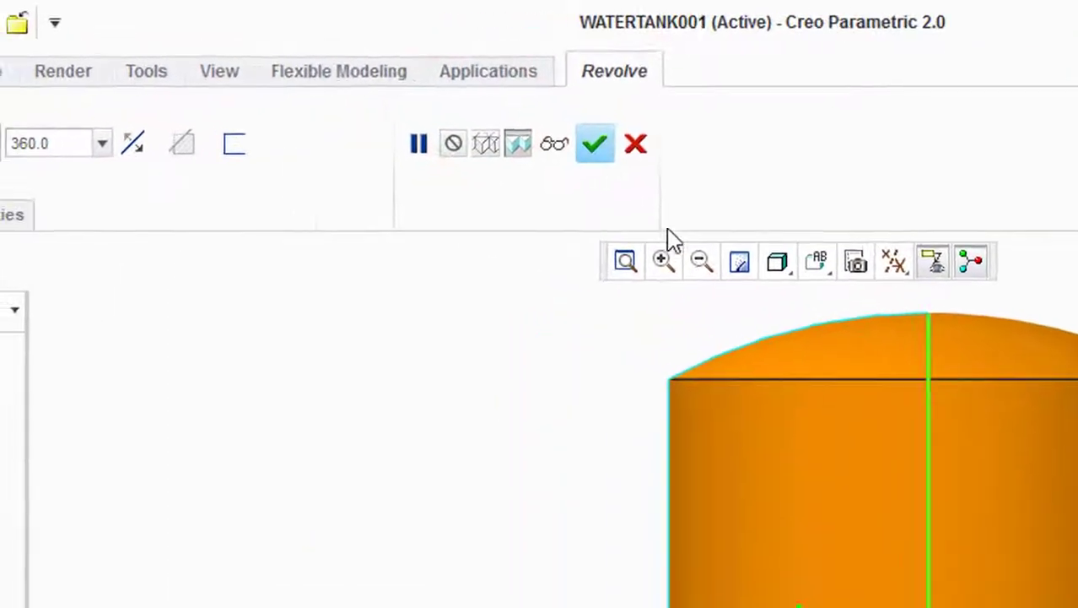
click(595, 144)
click(944, 271)
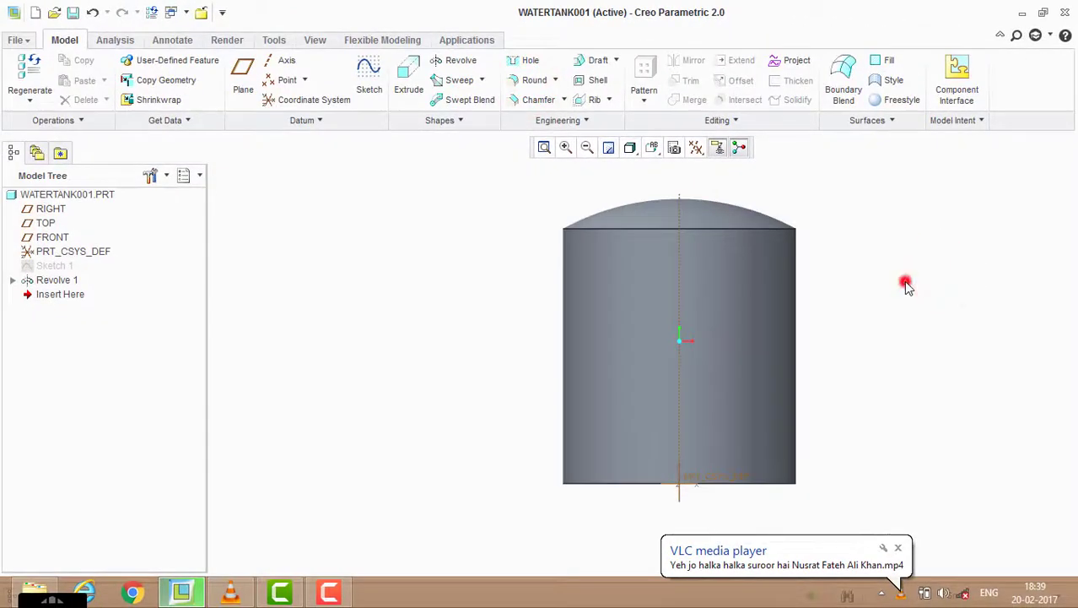
- Show the datum planes around the revolved tank body in a tilted view of its domed end
key(ctrl+d)
scroll(870, 188, down, 3)
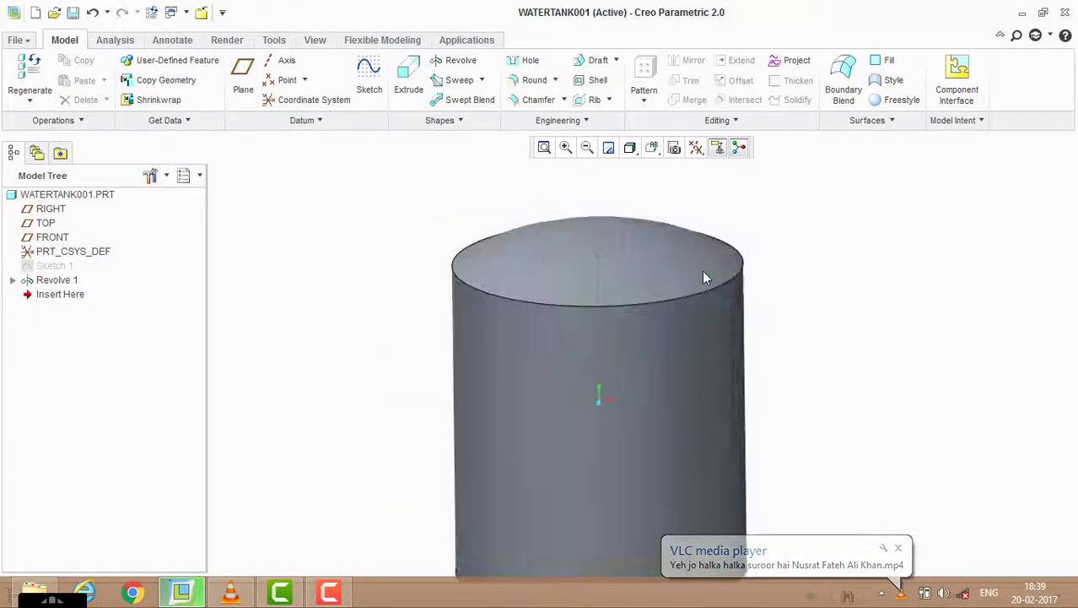
middle_drag(823, 257, 727, 275)
click(697, 147)
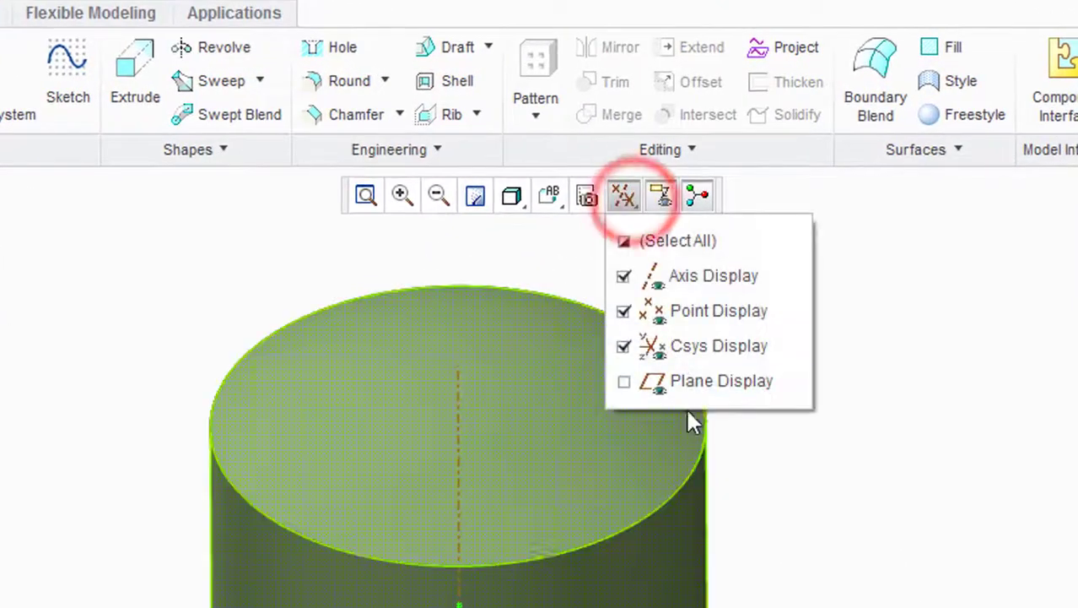
click(694, 380)
click(946, 422)
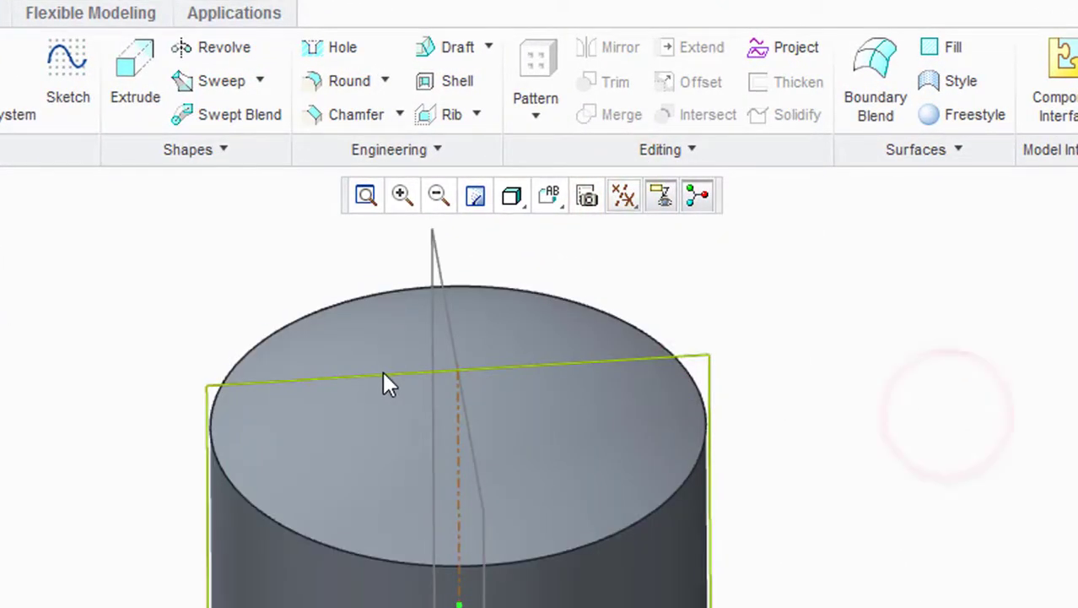
- Start a new sketch on the FRONT plane and orient the view square to it
click(384, 377)
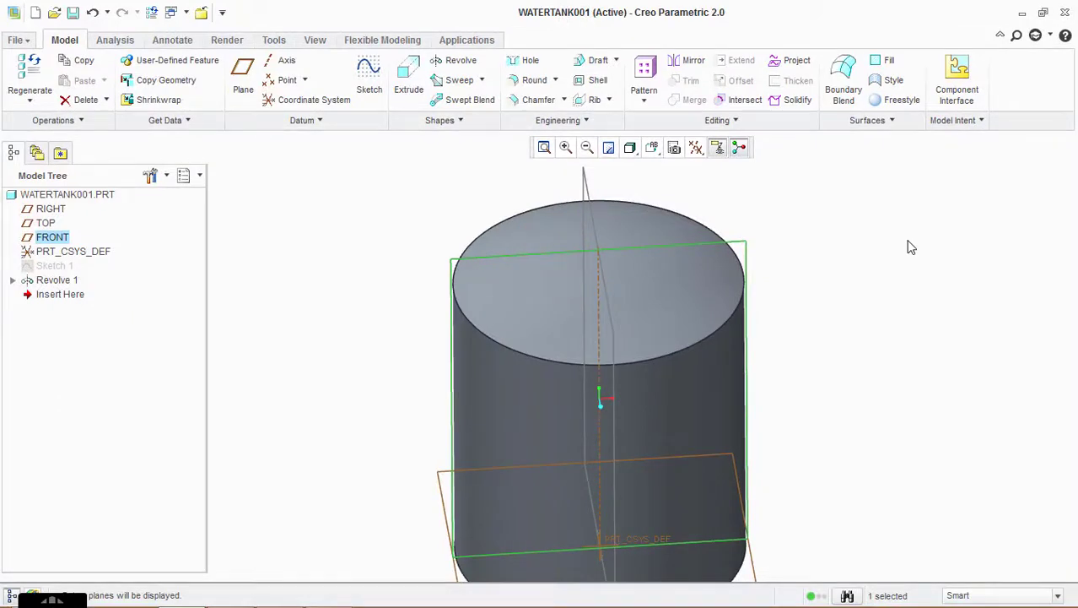
middle_drag(969, 314, 955, 294)
click(369, 76)
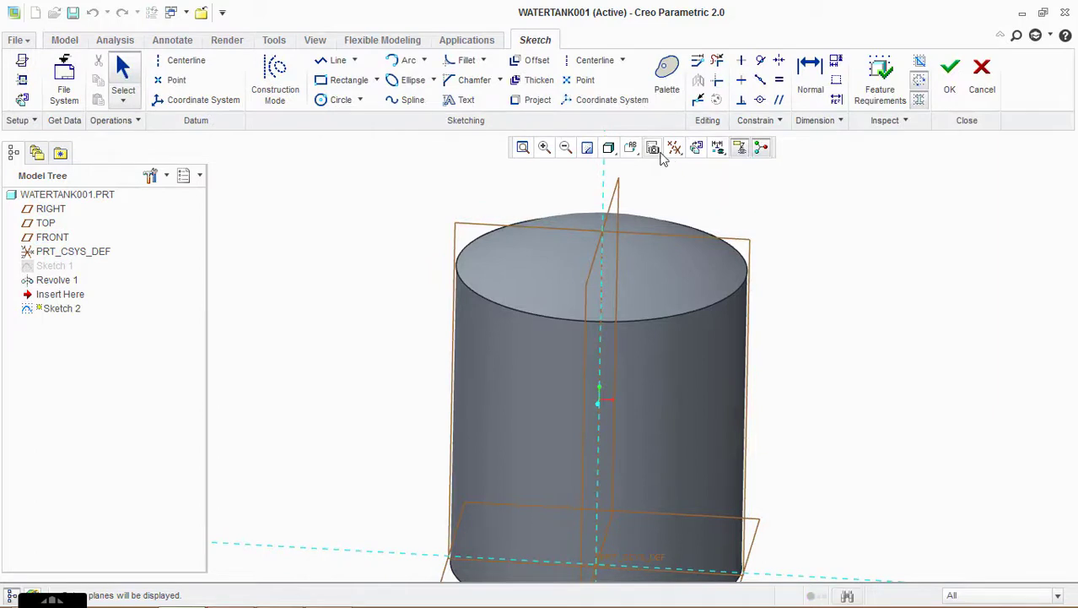
click(696, 149)
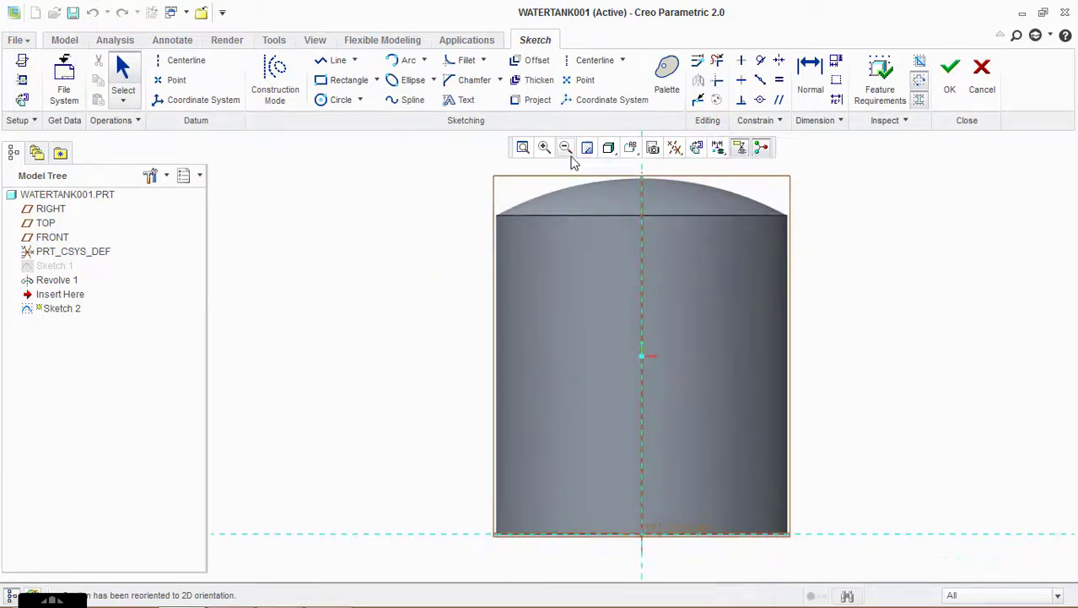
- Add the dome's curved outline and the tank's left side wall as sketch references
scroll(571, 157, down, 2)
scroll(570, 157, down, 2)
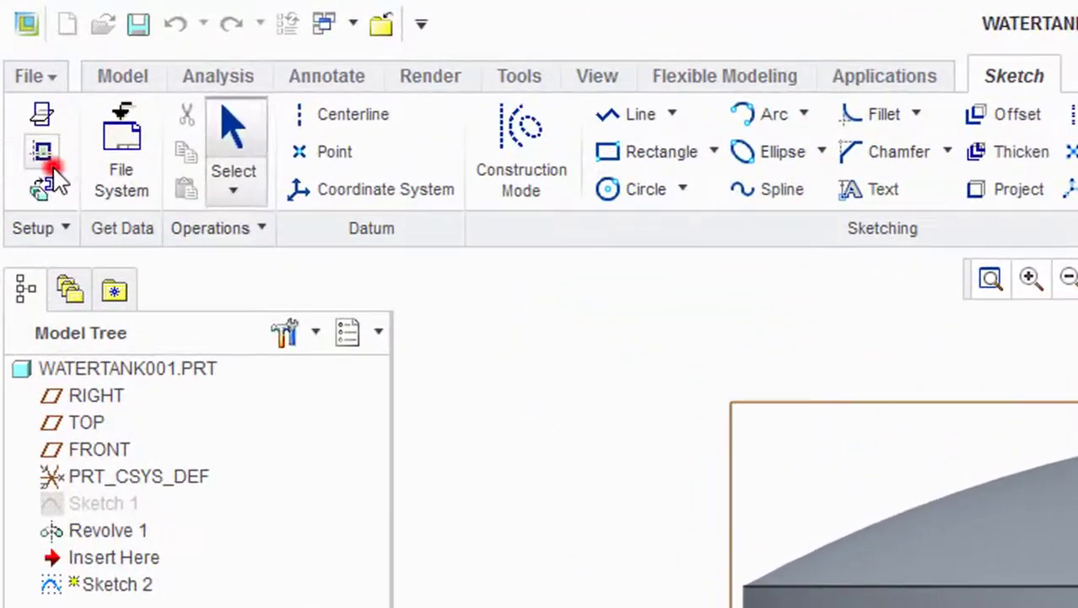
click(33, 127)
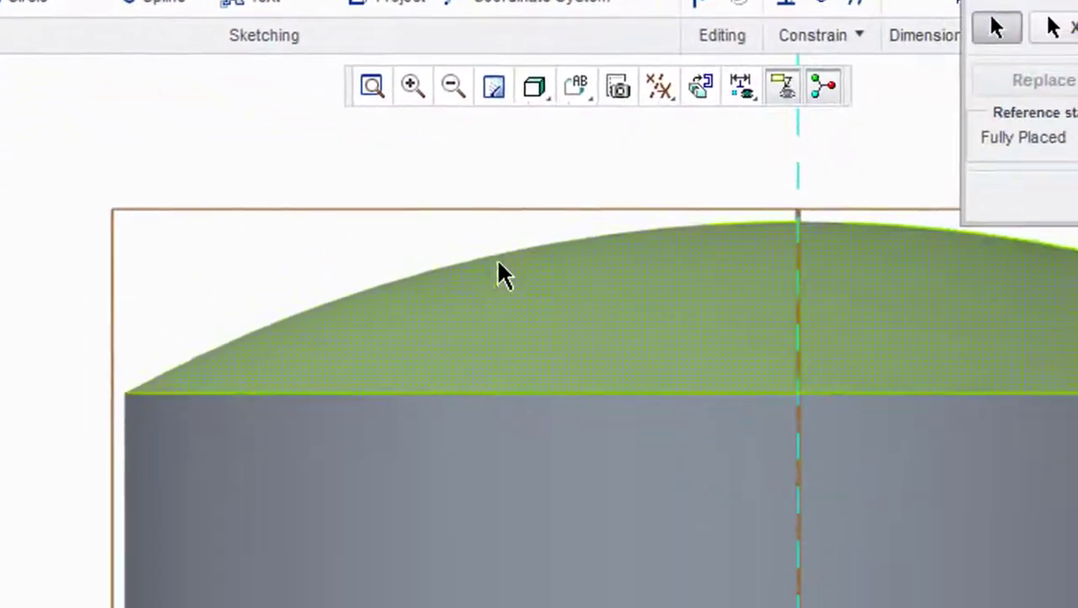
click(498, 255)
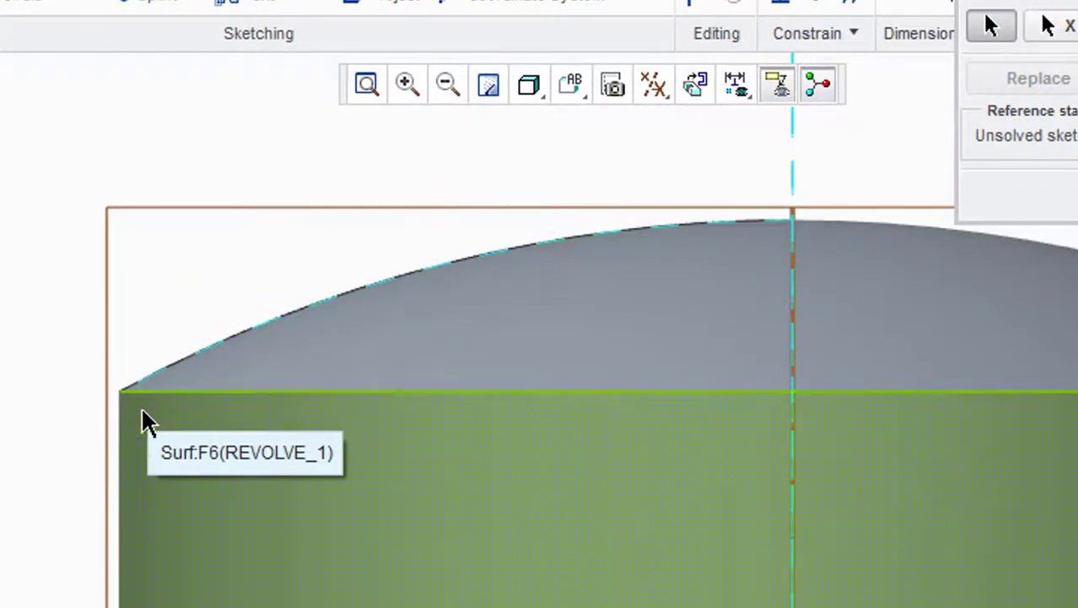
click(121, 390)
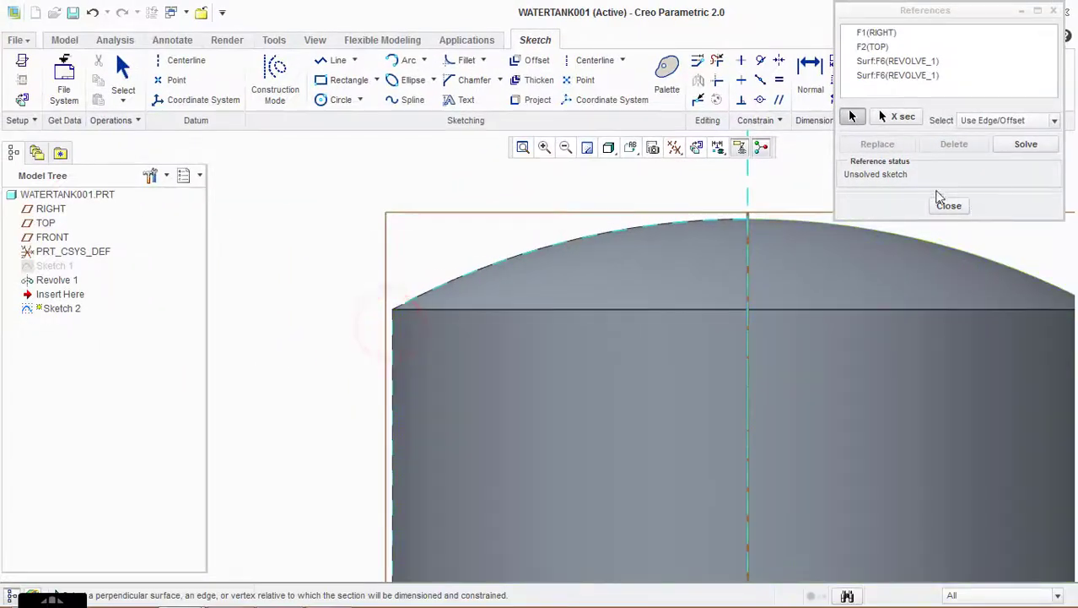
click(945, 205)
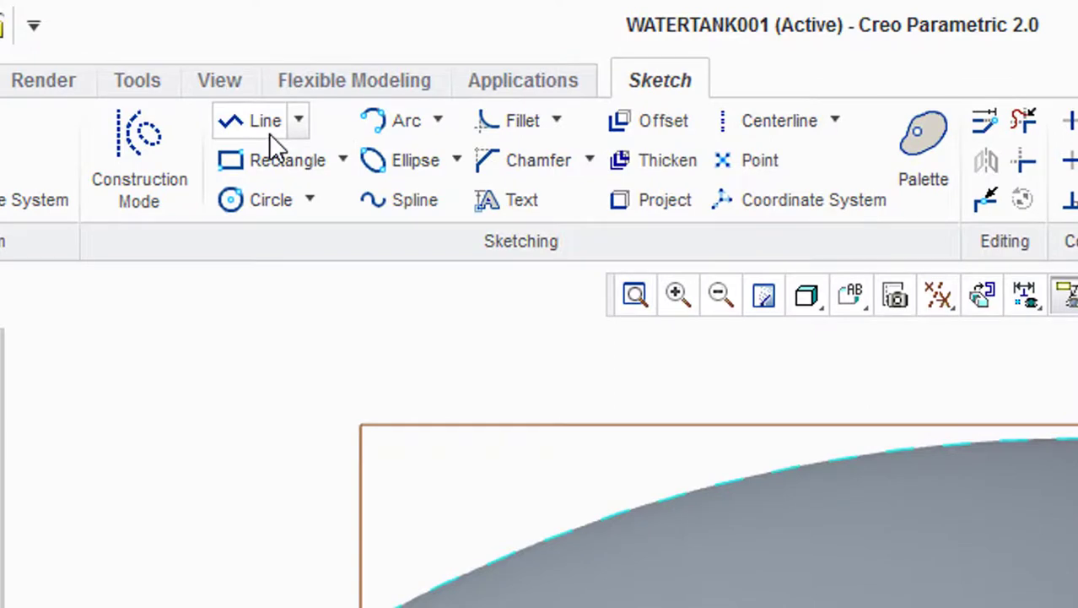
- Sketch a concentric arc with radius about 1041 just inside the dome outline, from the tank's left side to the central axis
click(438, 121)
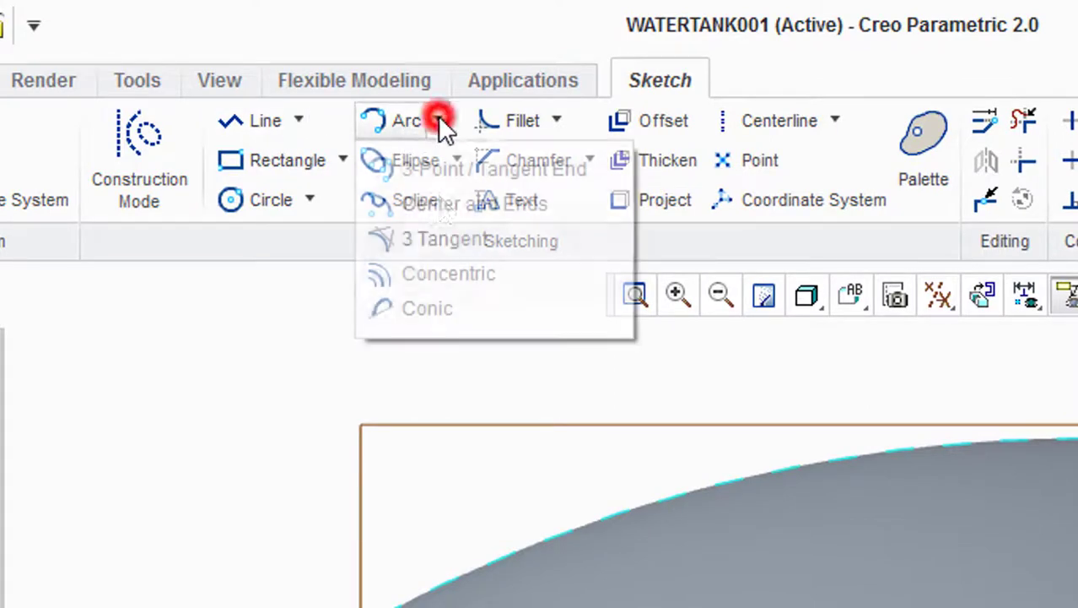
click(439, 272)
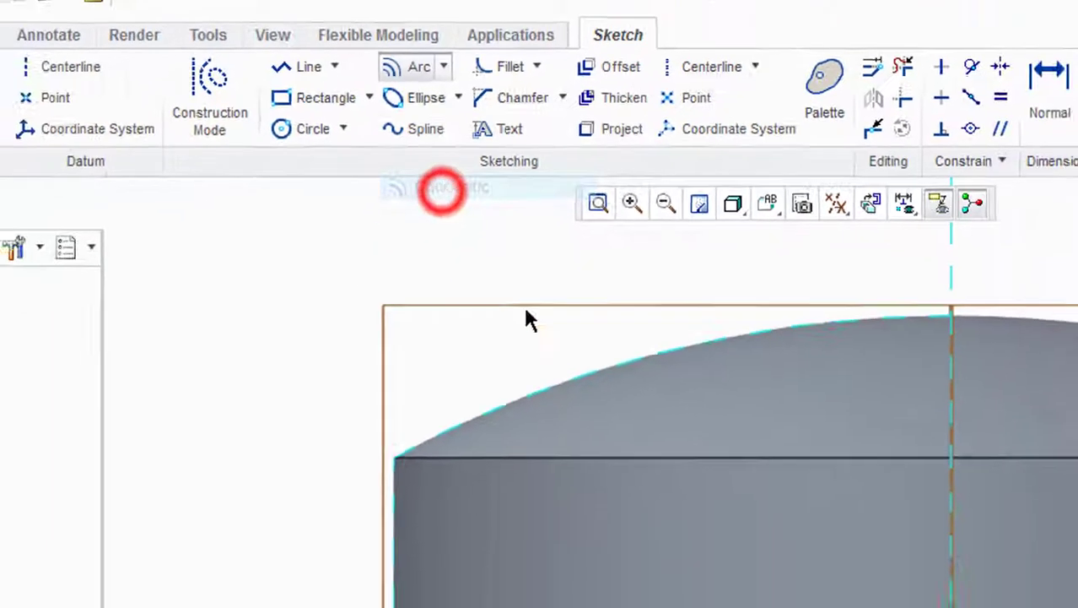
click(633, 293)
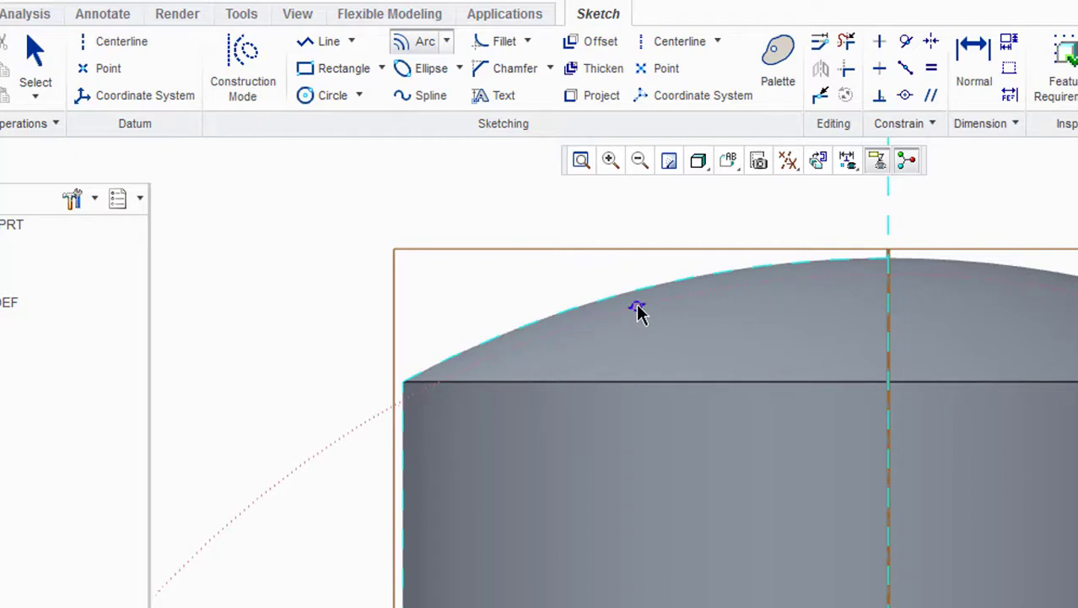
click(637, 307)
click(422, 42)
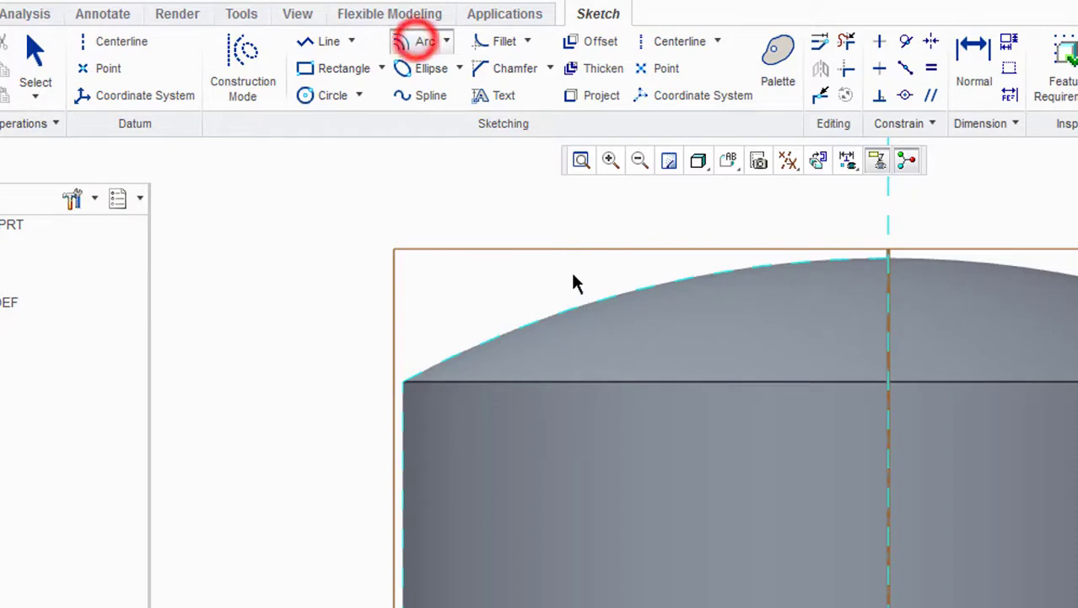
click(567, 314)
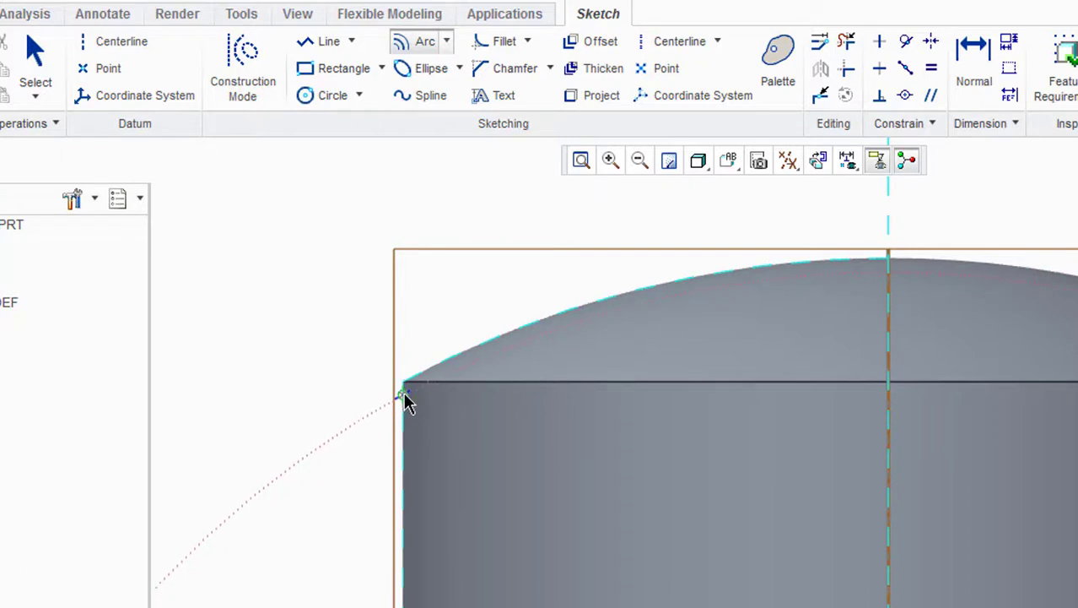
scroll(405, 398, down, 2)
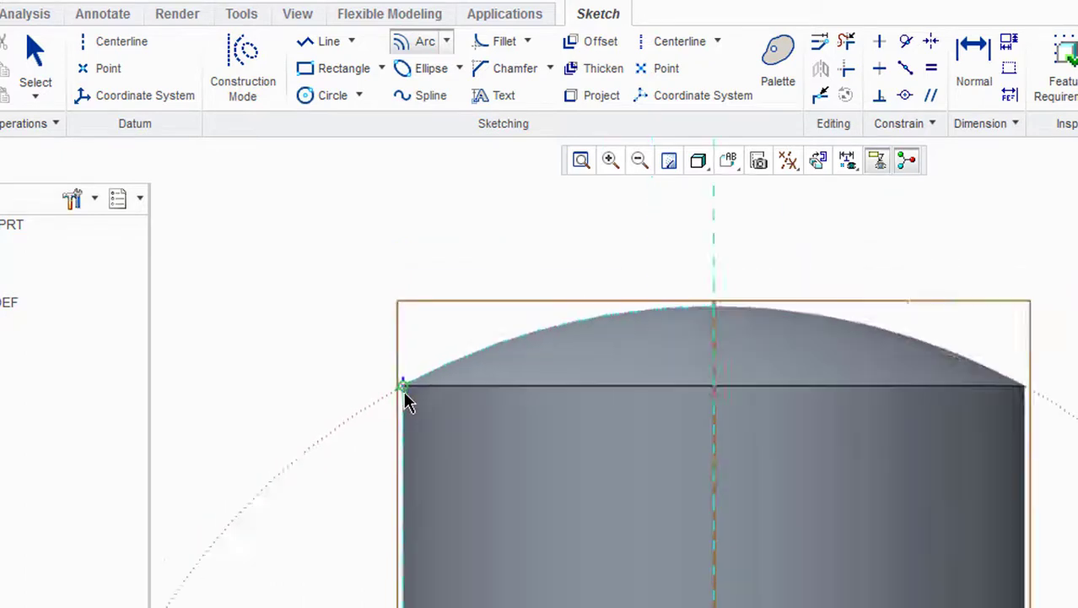
scroll(405, 389, up, 5)
click(405, 366)
scroll(408, 365, down, 3)
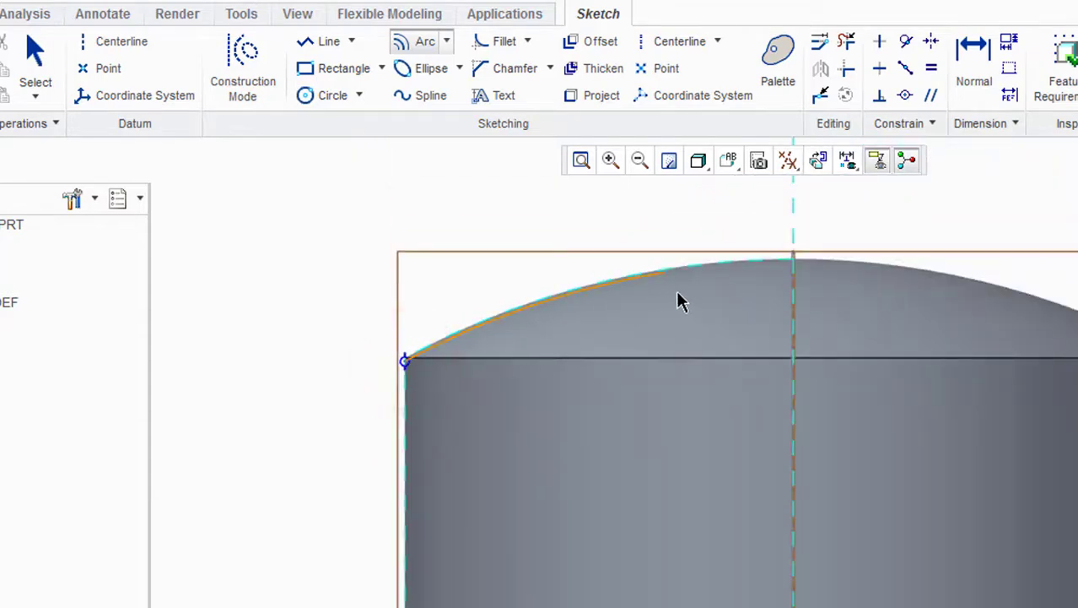
click(794, 295)
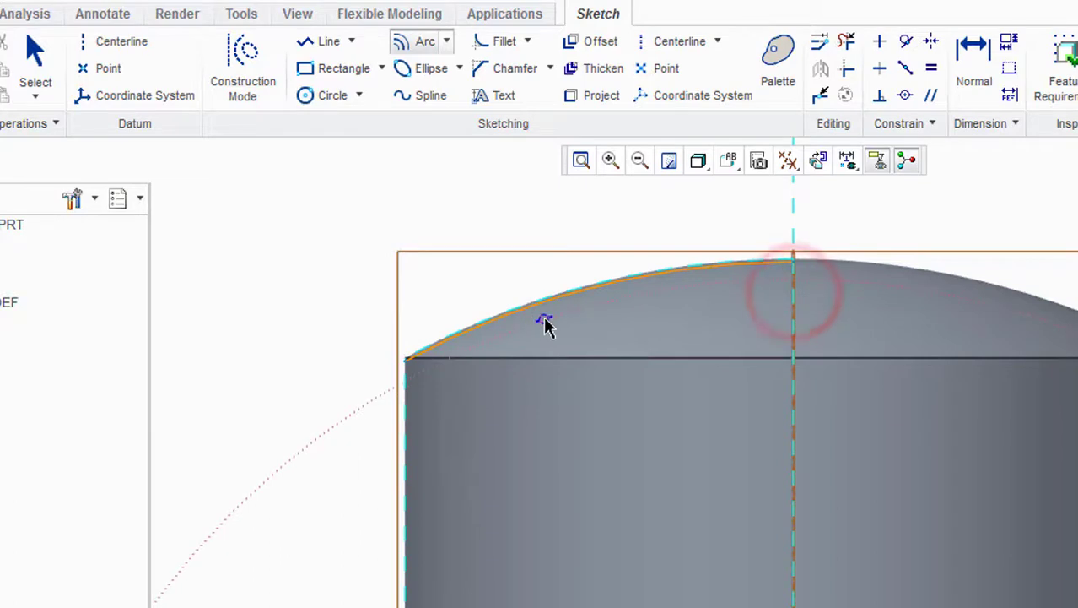
scroll(595, 221, up, 1)
scroll(595, 221, up, 1)
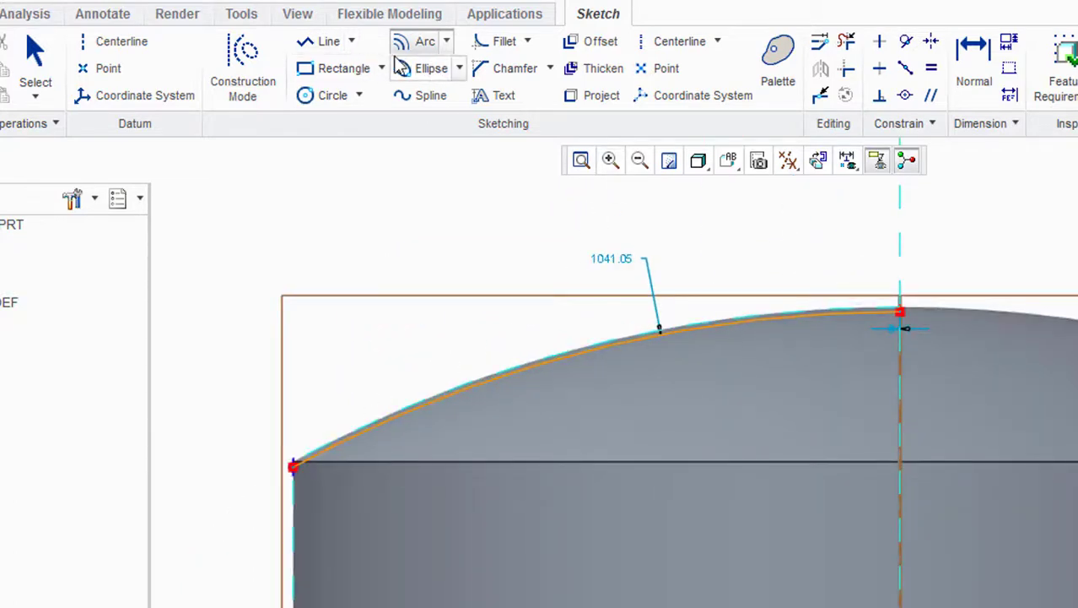
click(550, 368)
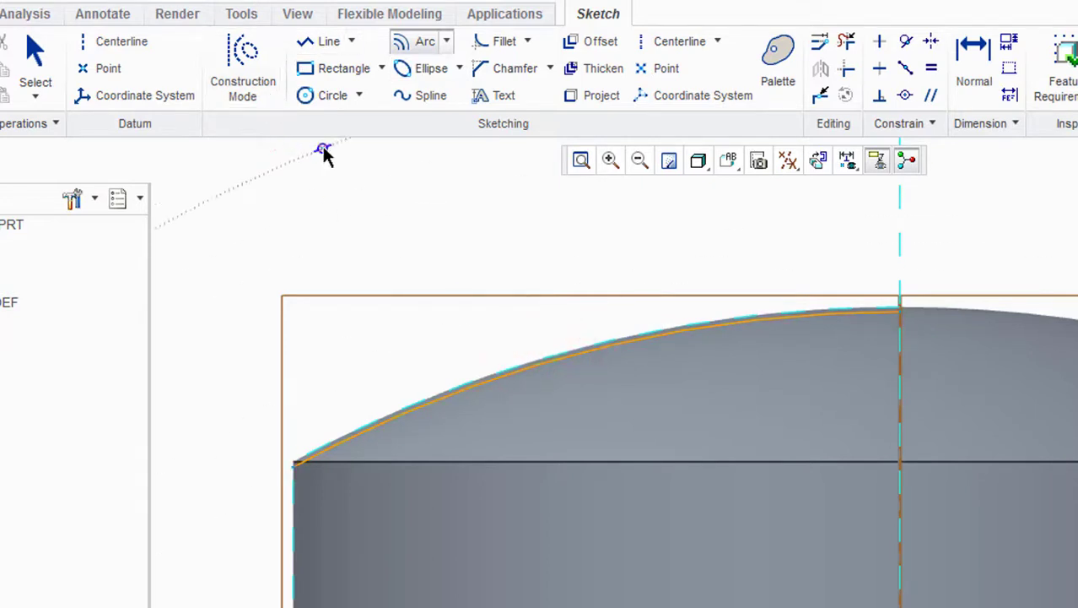
- Close the profile above the arc with vertical end lines and a horizontal line about 10.5 above the dome's top, and finish the sketch
click(310, 43)
click(292, 465)
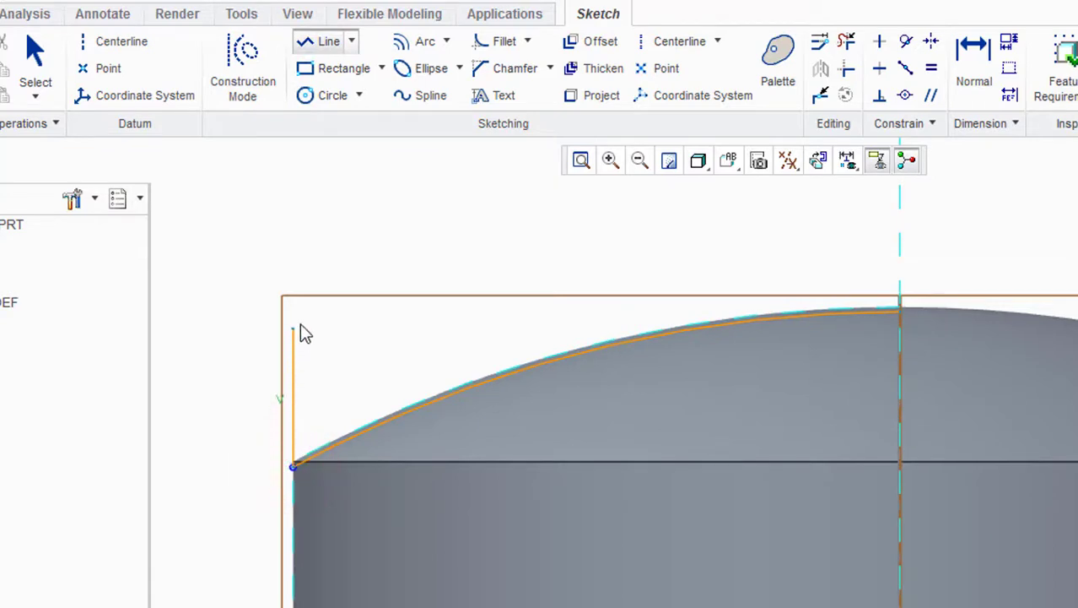
click(299, 307)
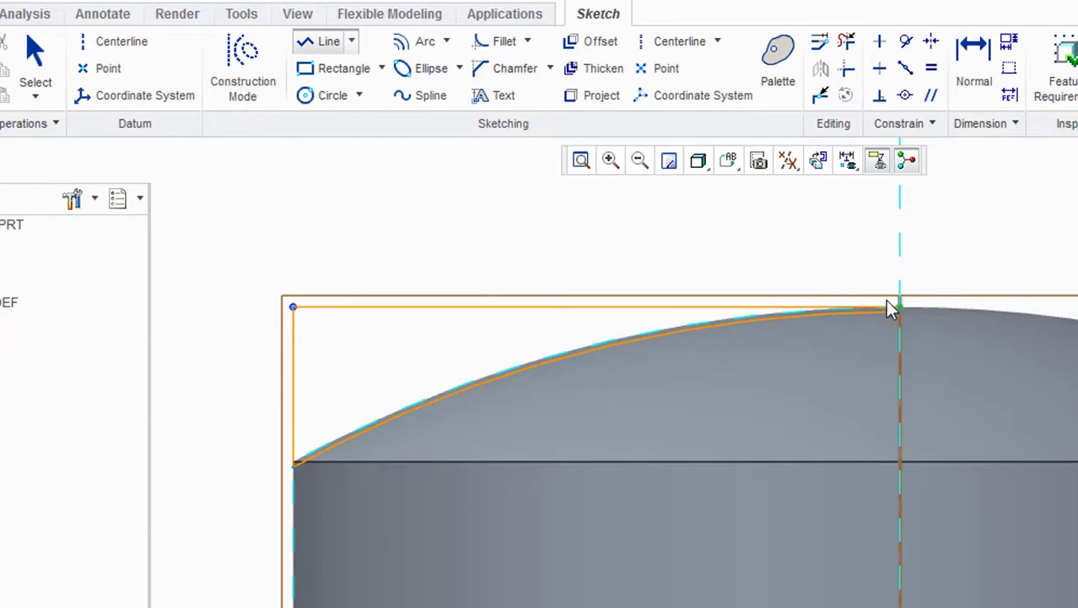
click(296, 297)
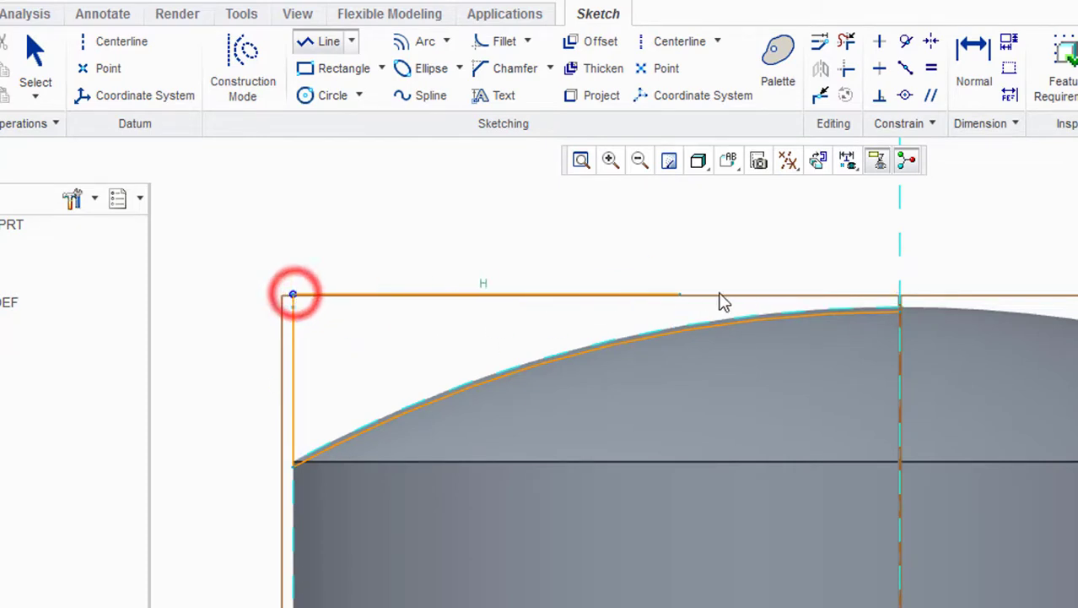
click(900, 296)
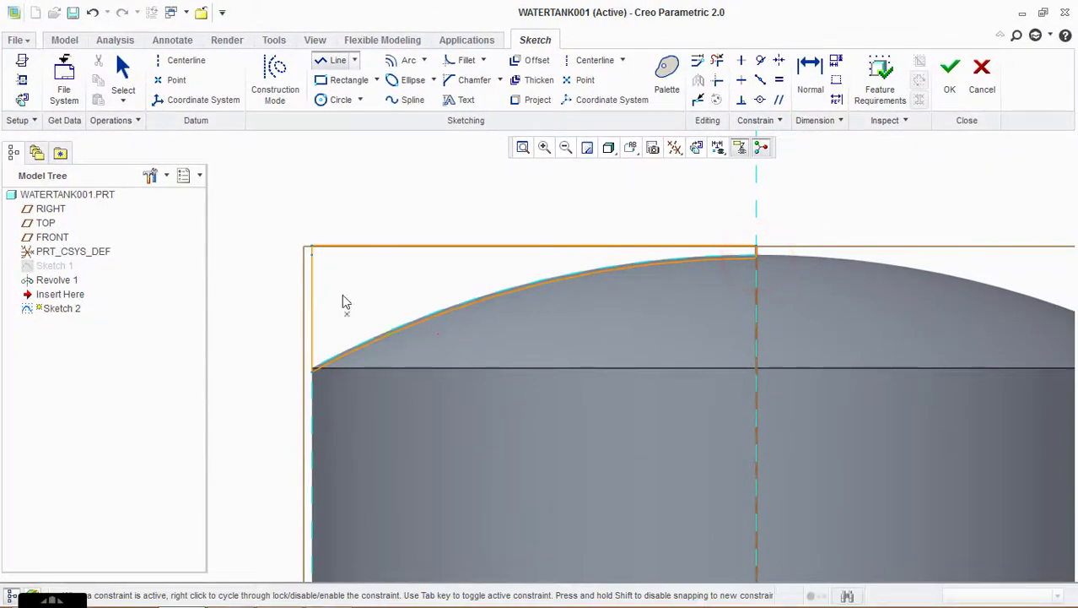
click(123, 69)
click(265, 301)
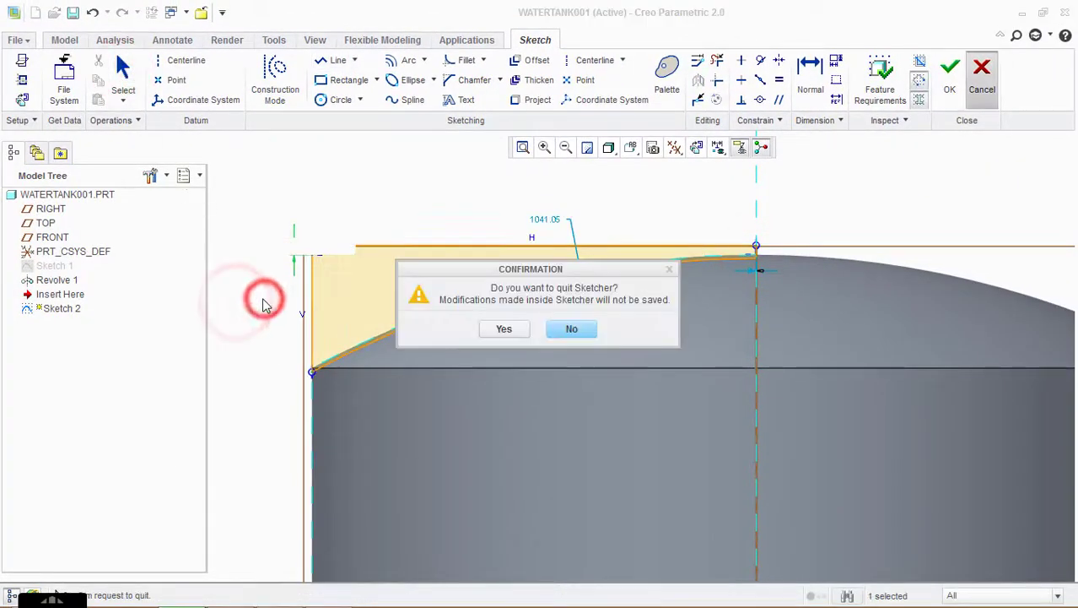
click(561, 332)
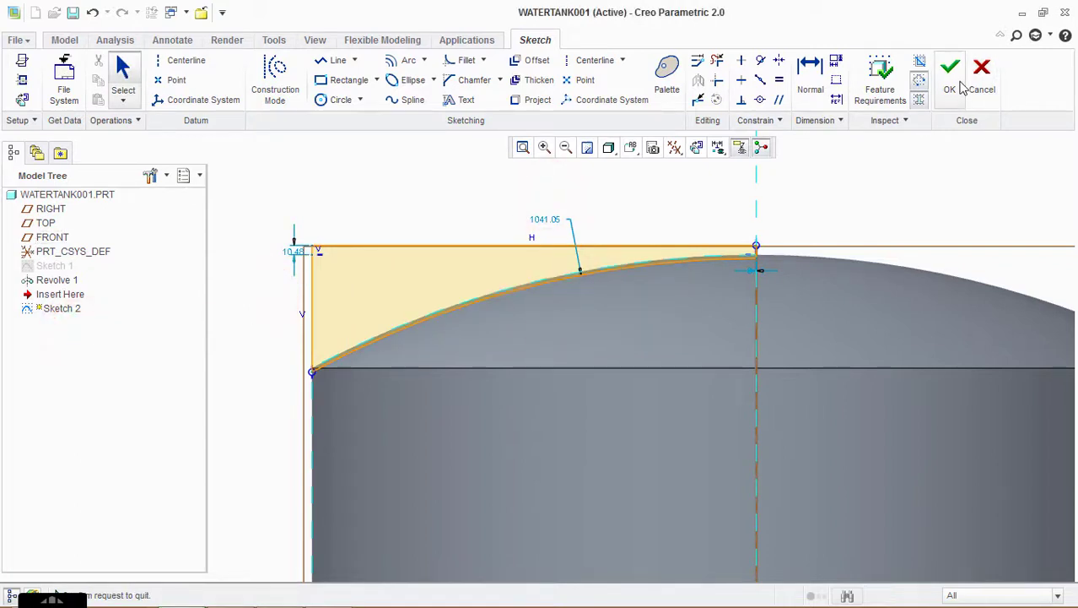
click(960, 86)
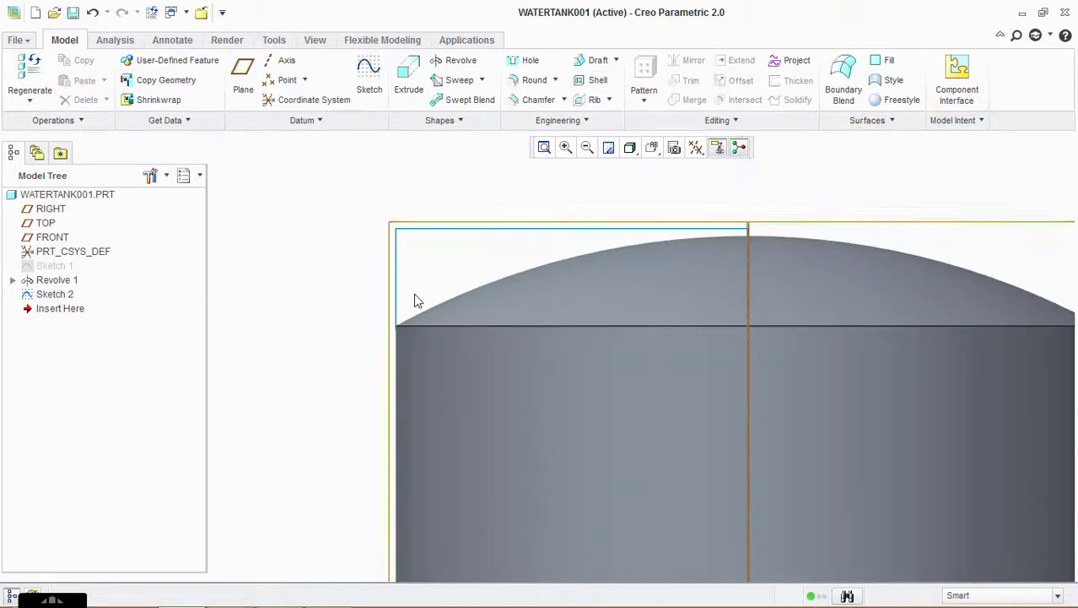
- Extrude the closed dome-top profile symmetrically about the FRONT plane to a total depth of 100
click(397, 246)
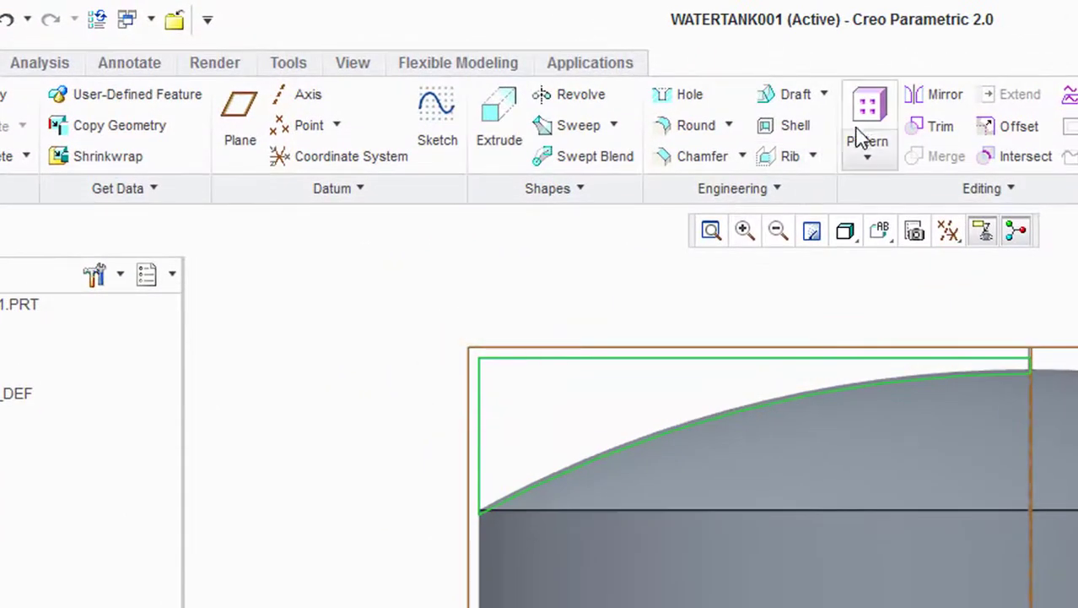
click(515, 141)
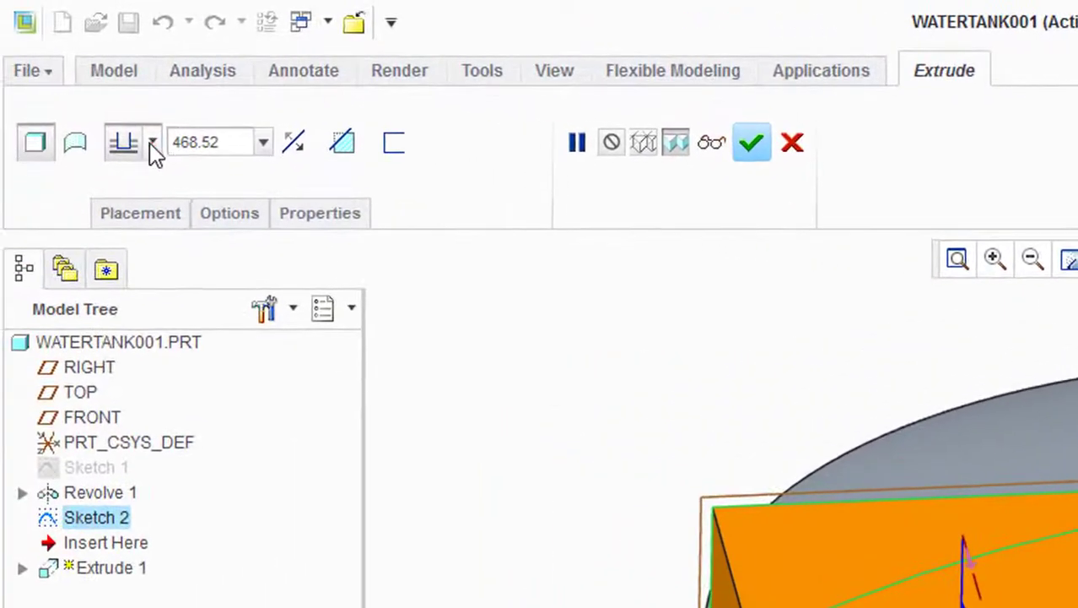
click(153, 142)
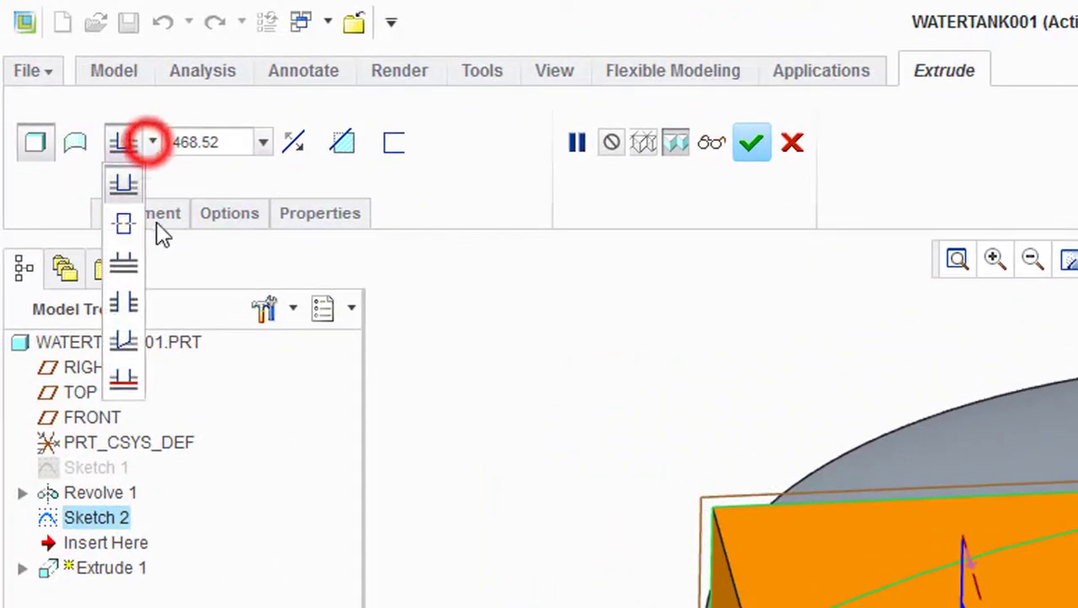
click(133, 238)
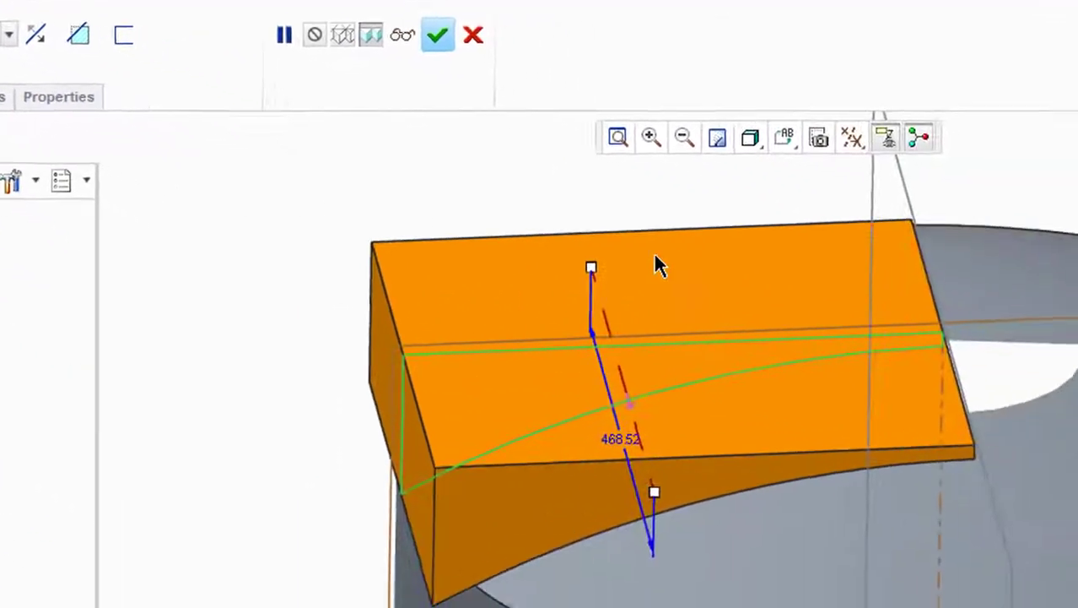
double_click(588, 433)
text(10)
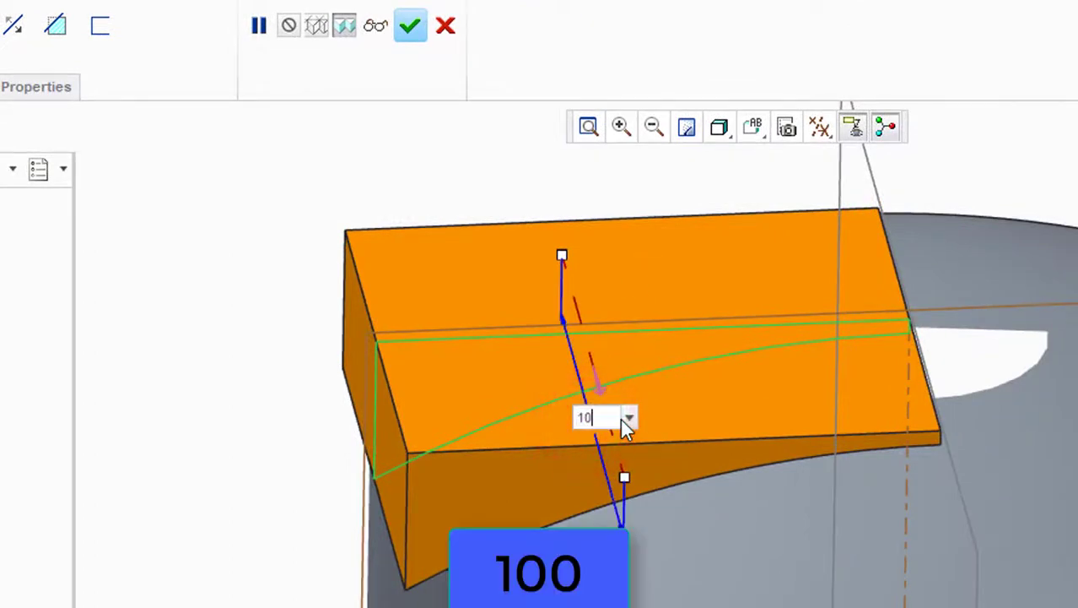
text(0)
key(Return)
middle_drag(630, 414, 597, 330)
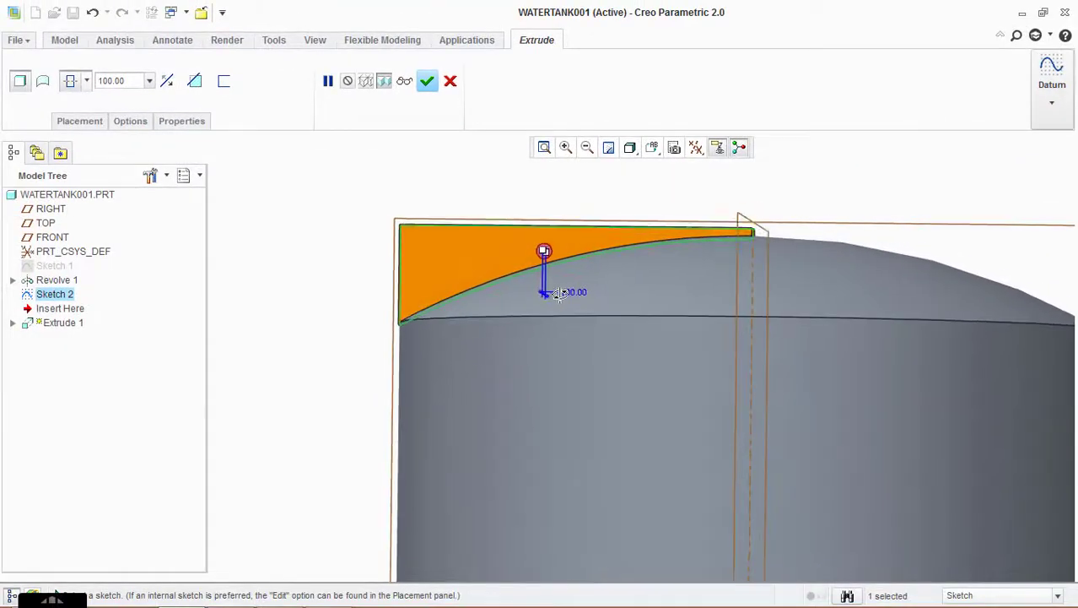
middle_drag(561, 297, 577, 287)
middle_click(561, 291)
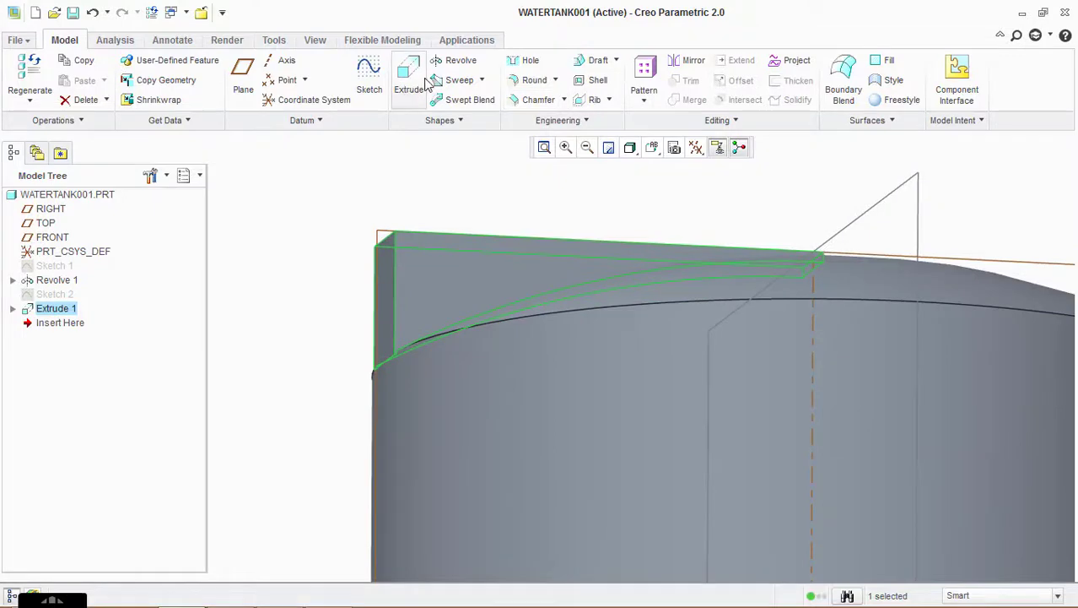
- Orient the view to the tank's BOTTOM side and start a sketch on its flat bottom face
middle_drag(675, 184, 620, 247)
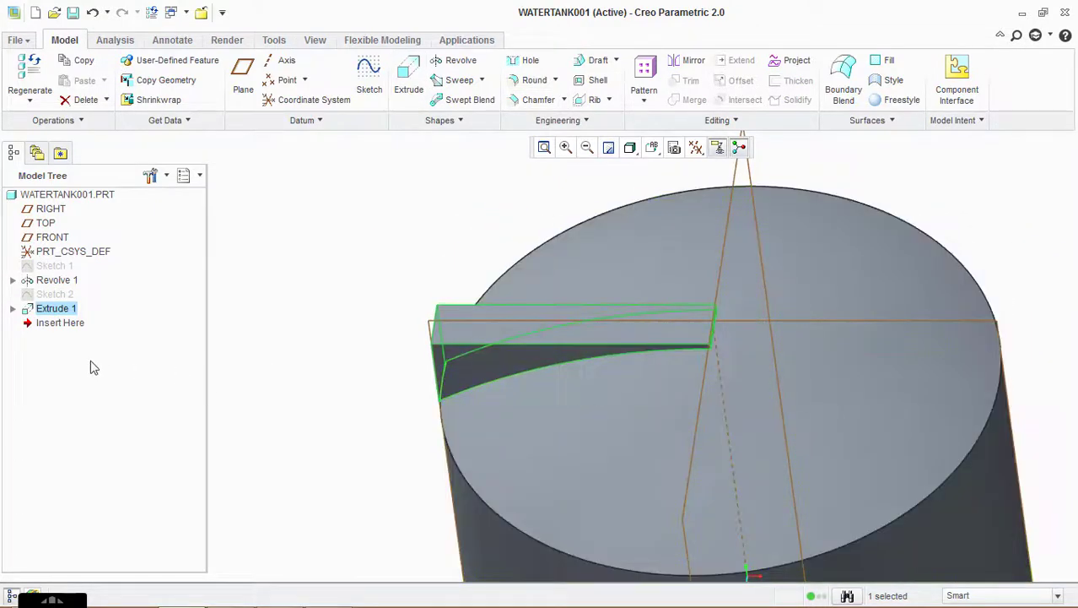
click(406, 217)
middle_drag(406, 217, 564, 186)
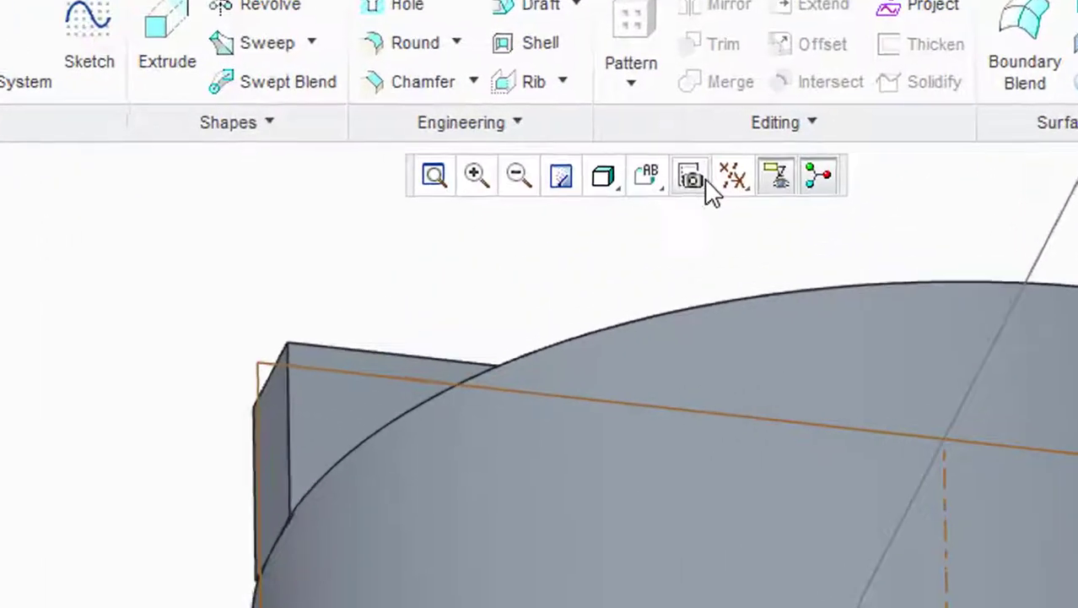
click(652, 151)
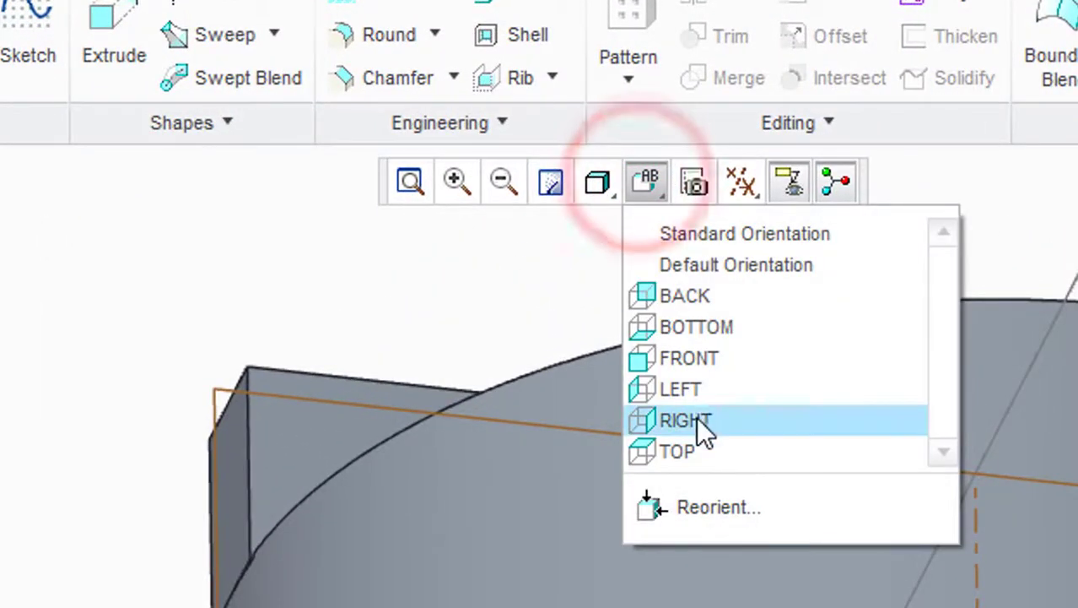
click(701, 295)
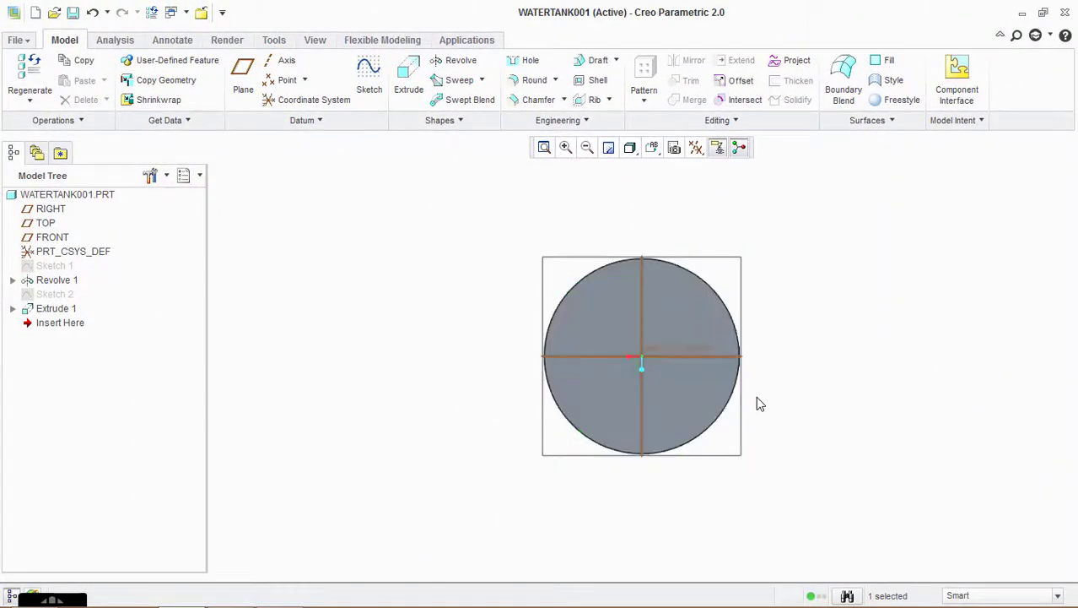
scroll(756, 404, up, 2)
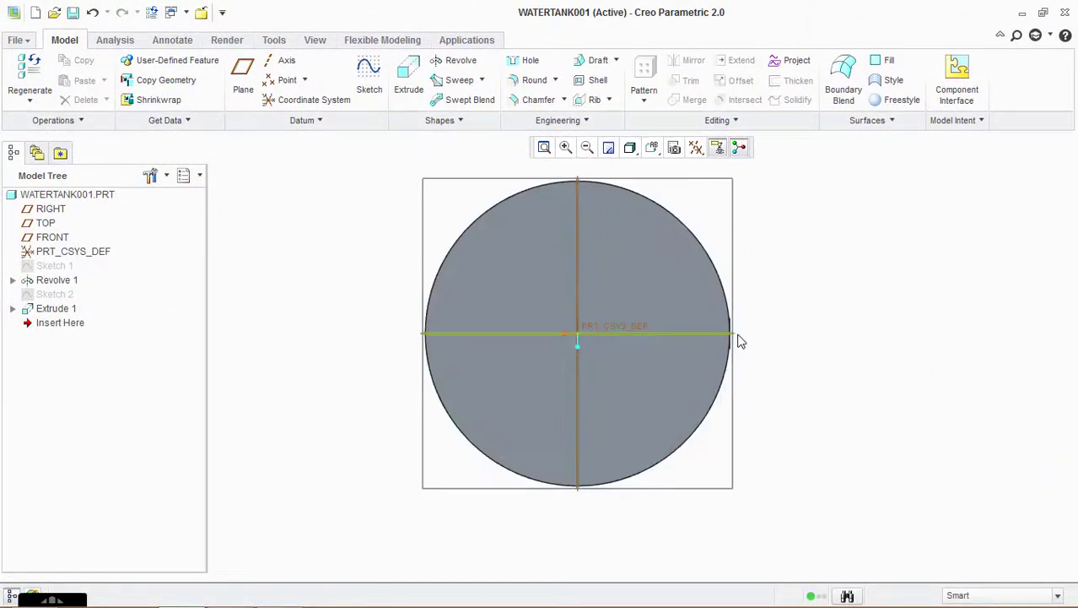
scroll(740, 339, up, 1)
scroll(735, 346, up, 3)
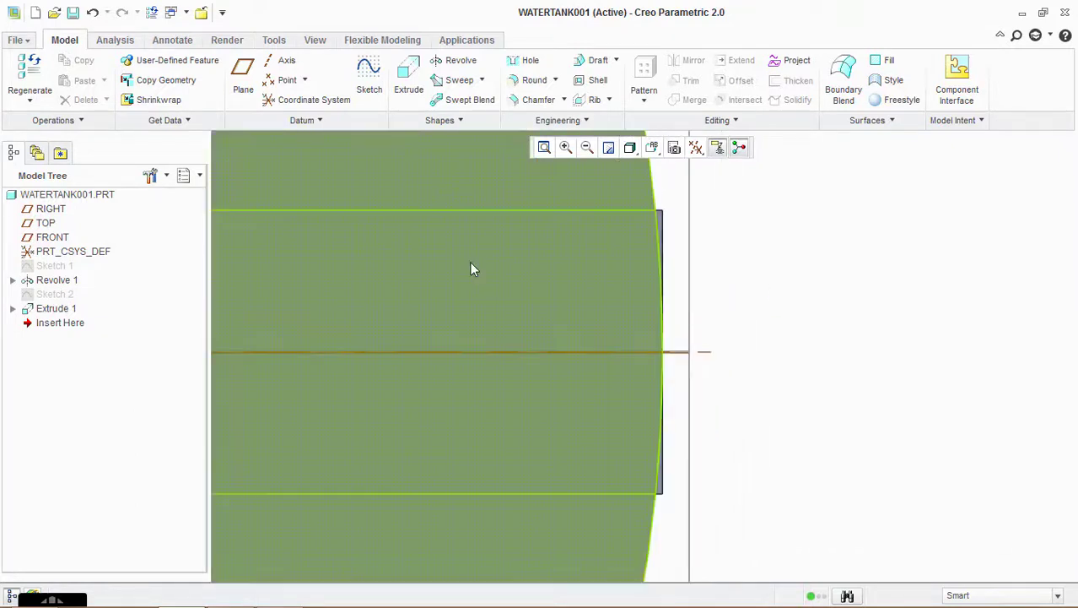
click(371, 78)
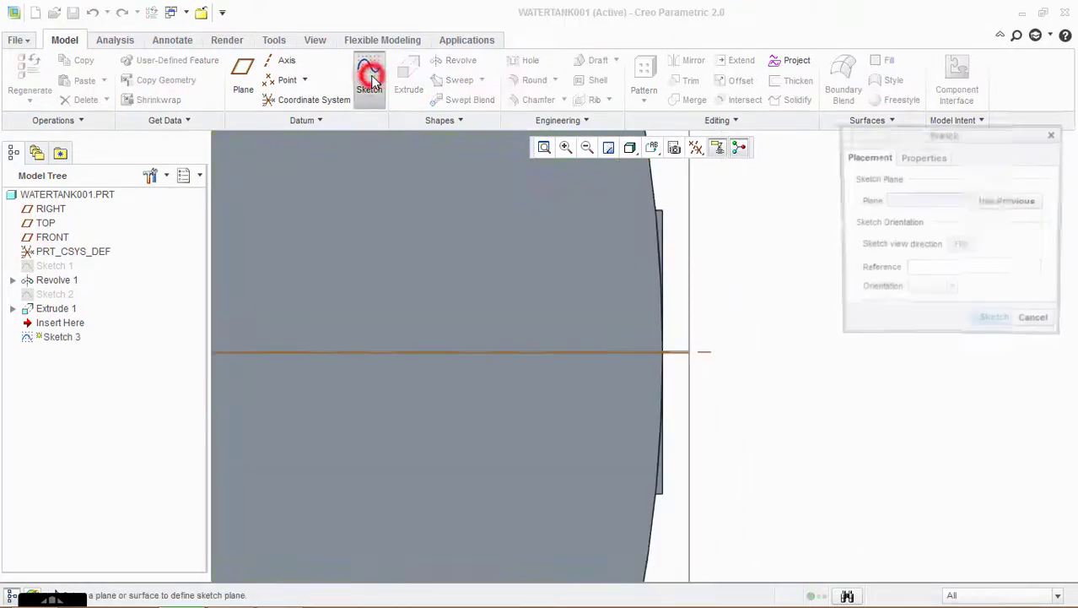
click(533, 267)
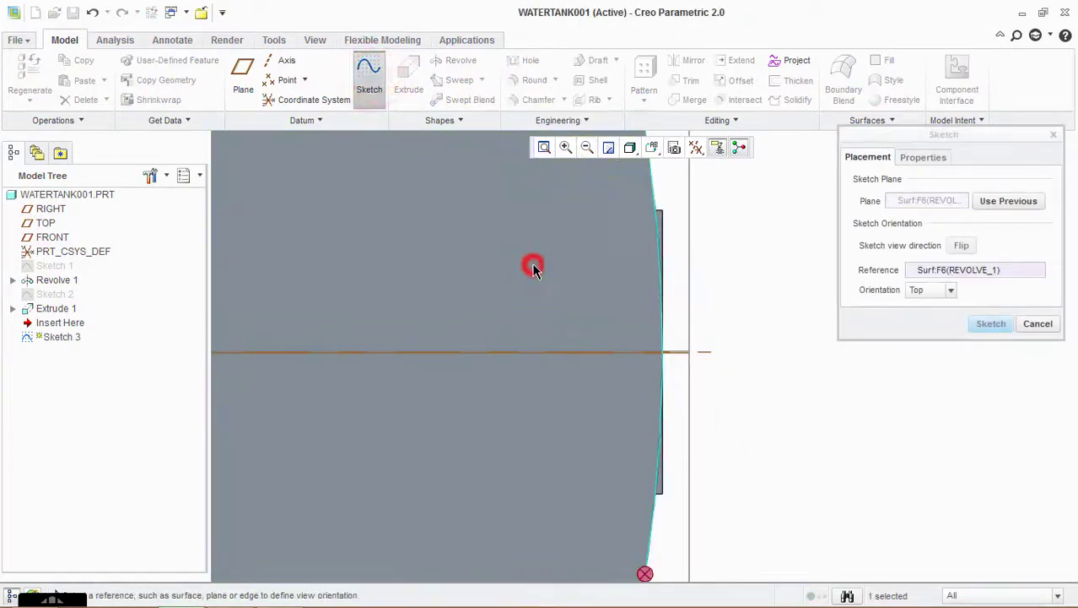
middle_click(636, 234)
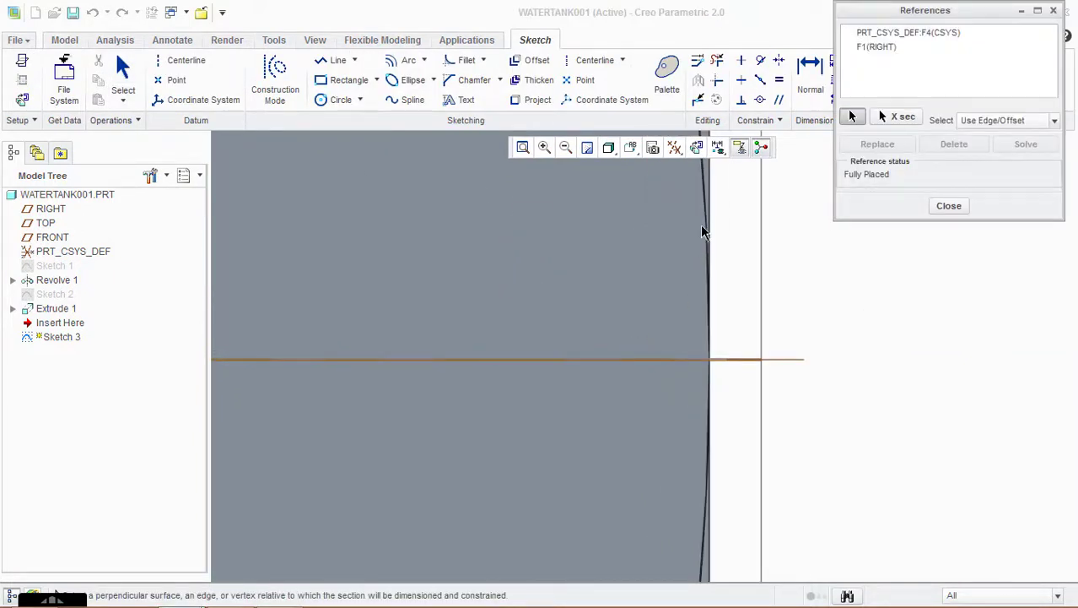
- Add the circular bottom edge and the rib's two corner points at the tank wall as sketch references
click(703, 210)
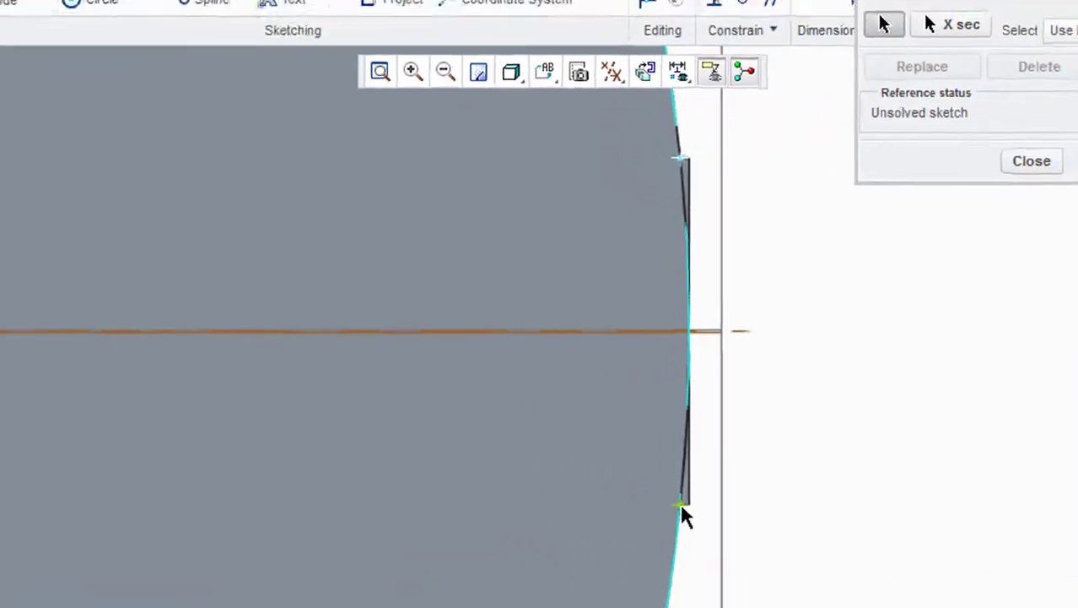
click(675, 523)
click(1054, 147)
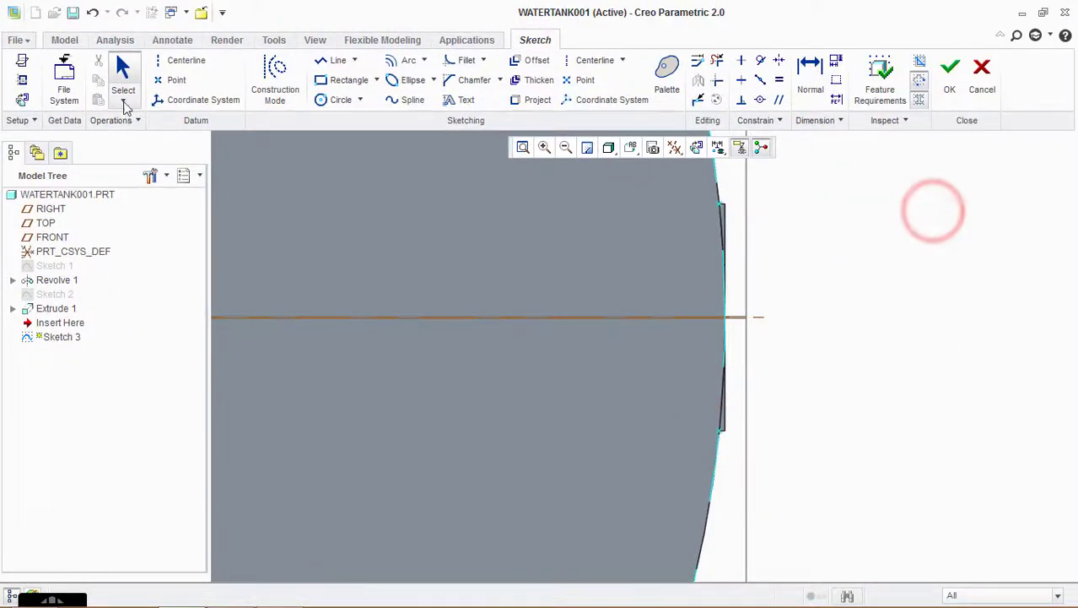
- Sketch a concentric arc between the rib's corners, close it with straight lines just outside the wall, and finish the sketch
click(393, 62)
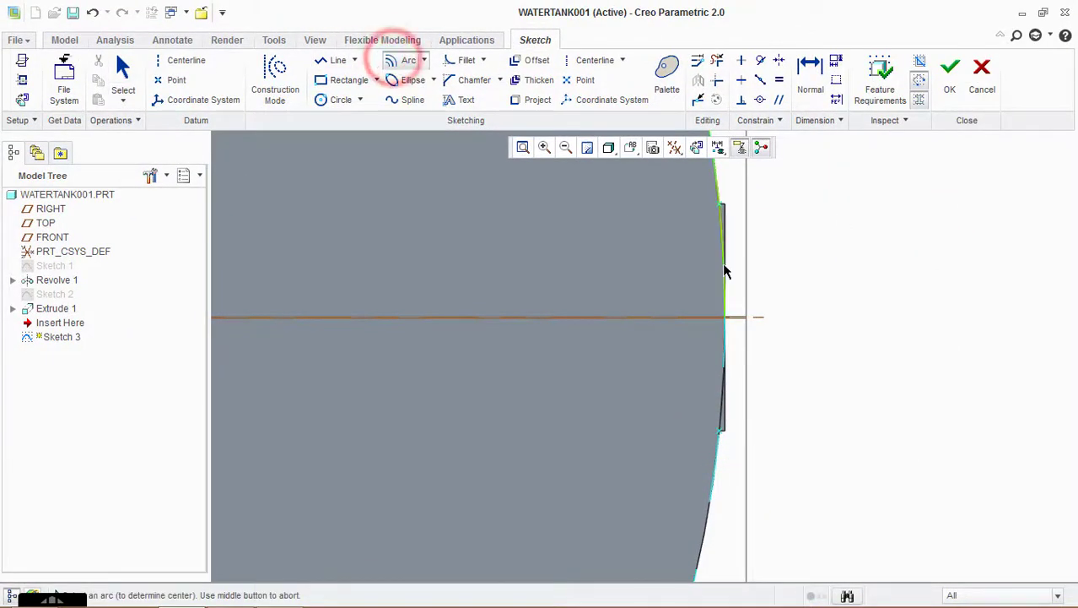
scroll(725, 270, down, 3)
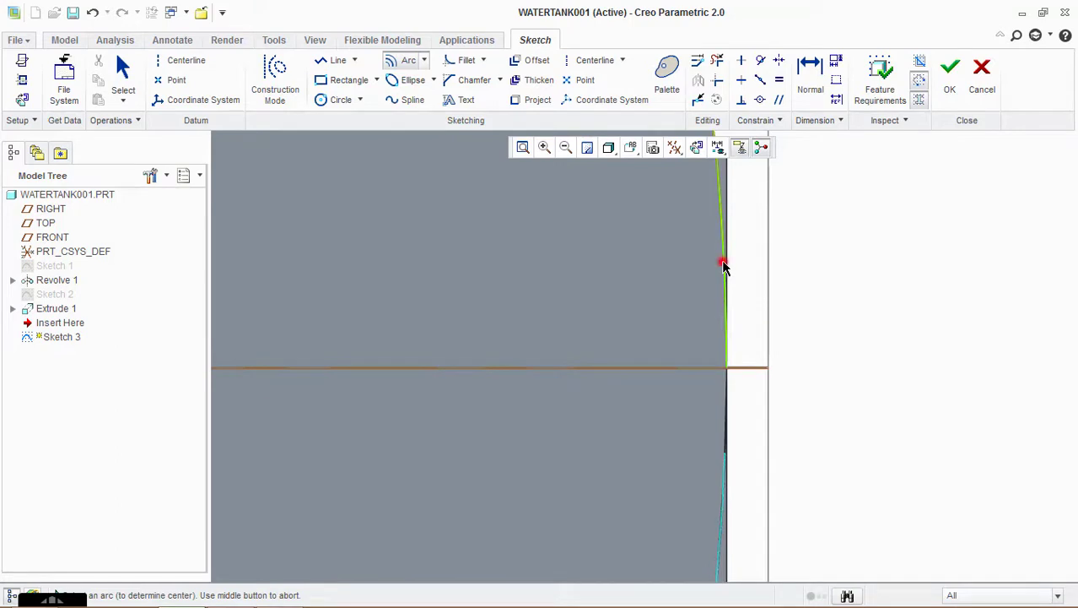
click(724, 265)
scroll(724, 269, up, 1)
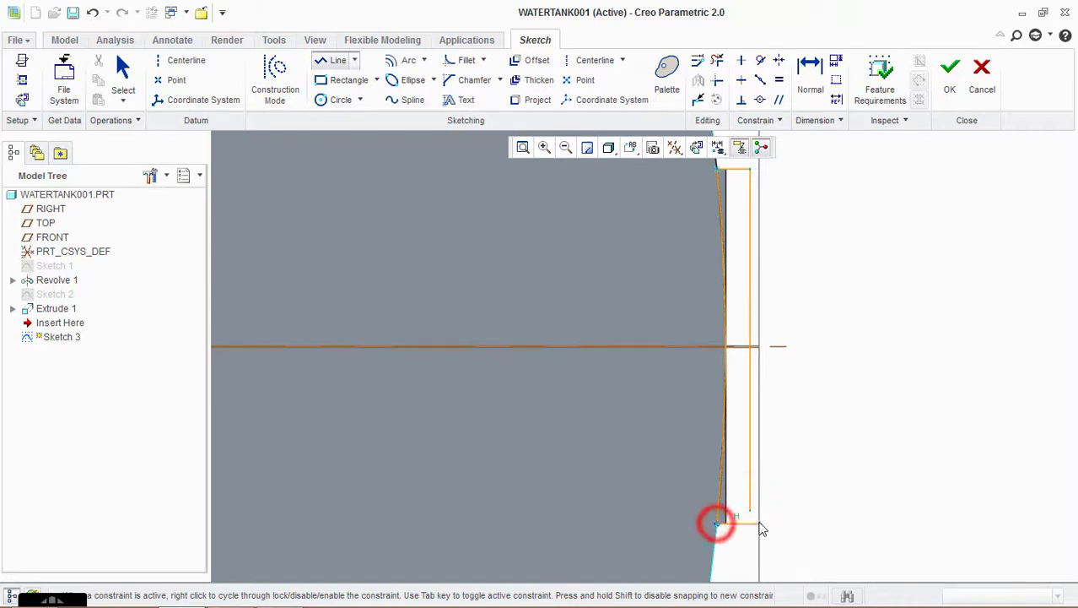
click(750, 512)
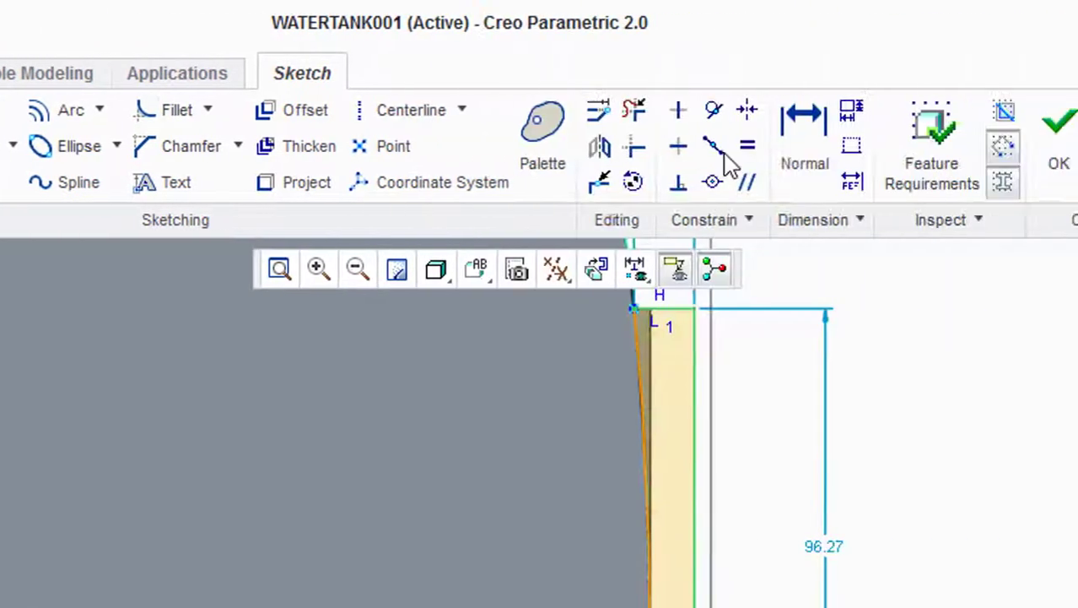
click(1059, 126)
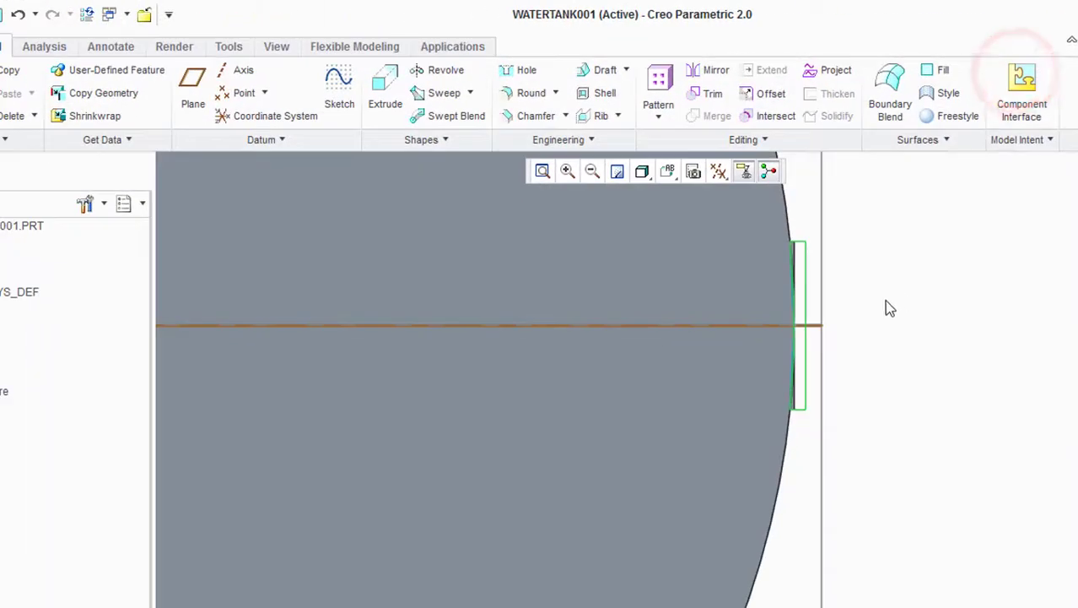
- Extrude the narrow closed profile along the tank's side wall to a depth of 1923.91 with material removal enabled
click(805, 356)
click(378, 81)
middle_drag(898, 265, 715, 348)
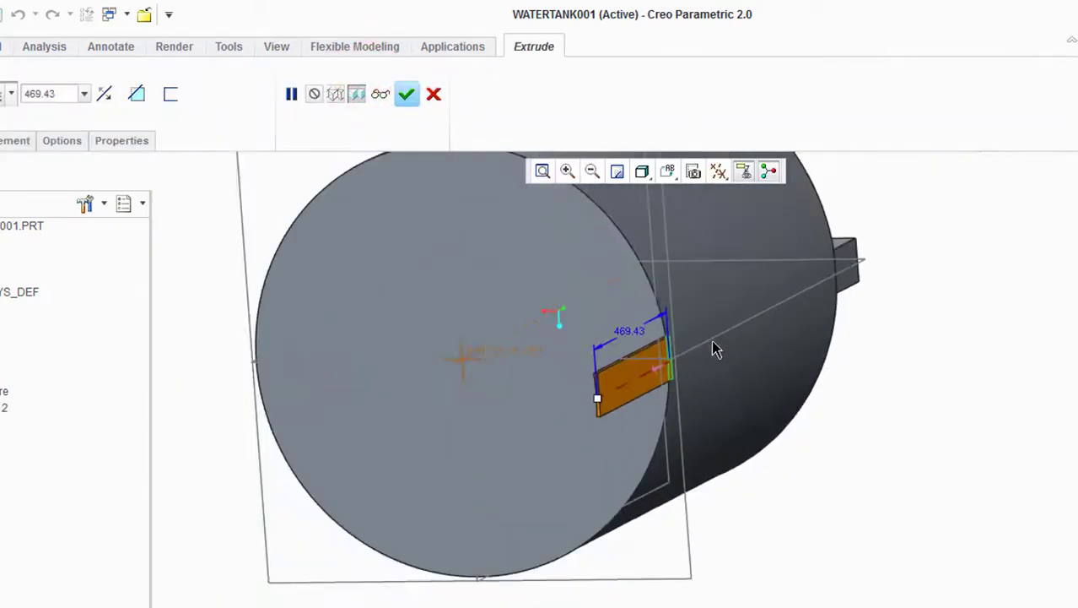
click(135, 97)
drag(600, 395, 985, 252)
middle_drag(968, 259, 861, 321)
scroll(646, 414, up, 3)
scroll(645, 413, up, 2)
middle_drag(539, 471, 519, 380)
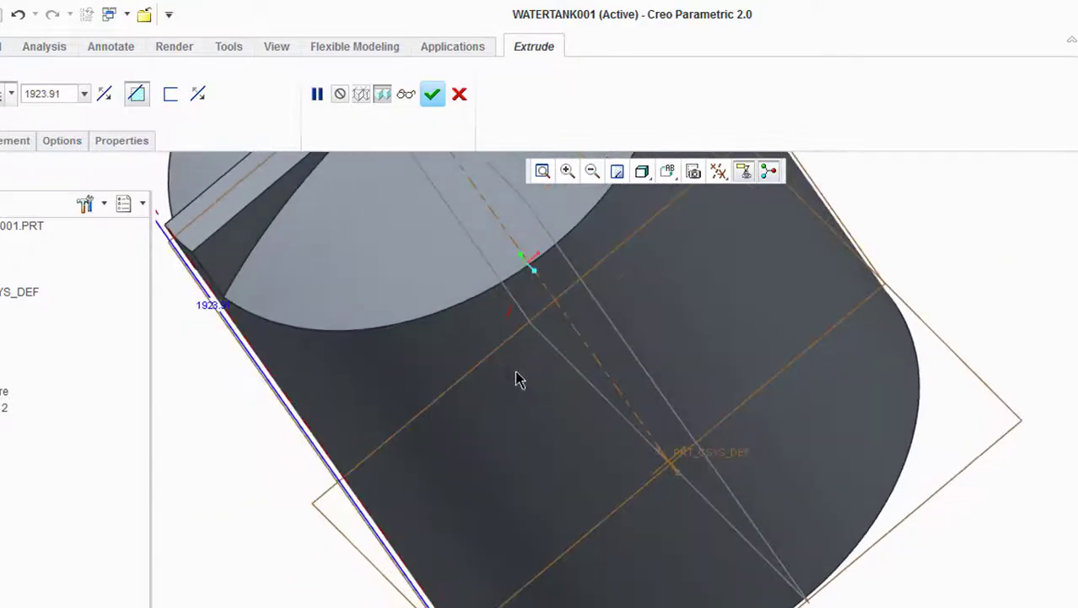
click(432, 93)
scroll(456, 302, down, 5)
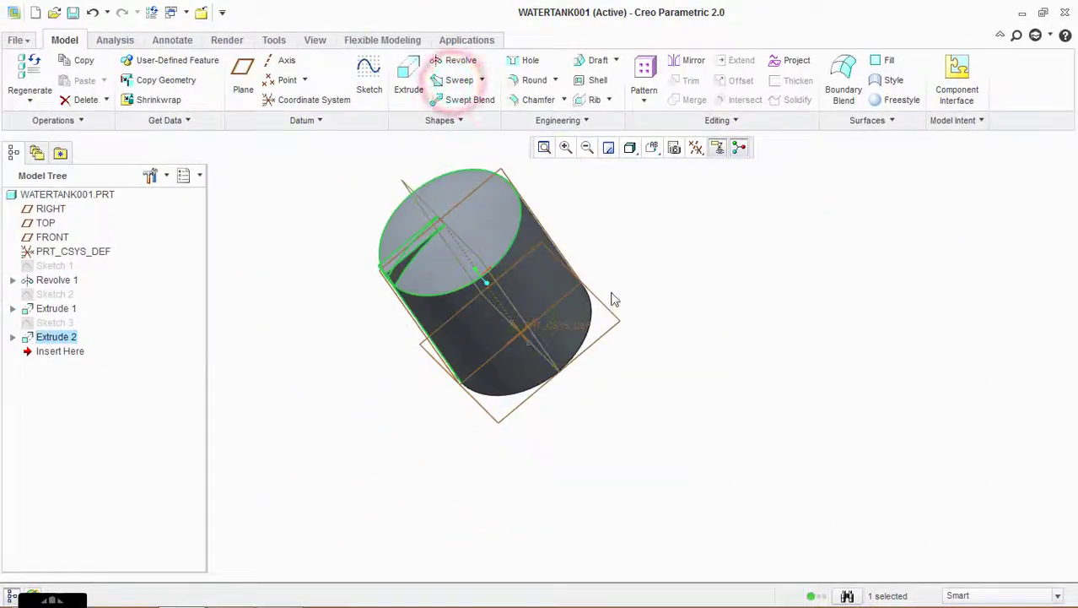
- Group Sketch 2, Extrude 1, Sketch 3 and Extrude 2 into one local group
middle_drag(612, 298, 584, 269)
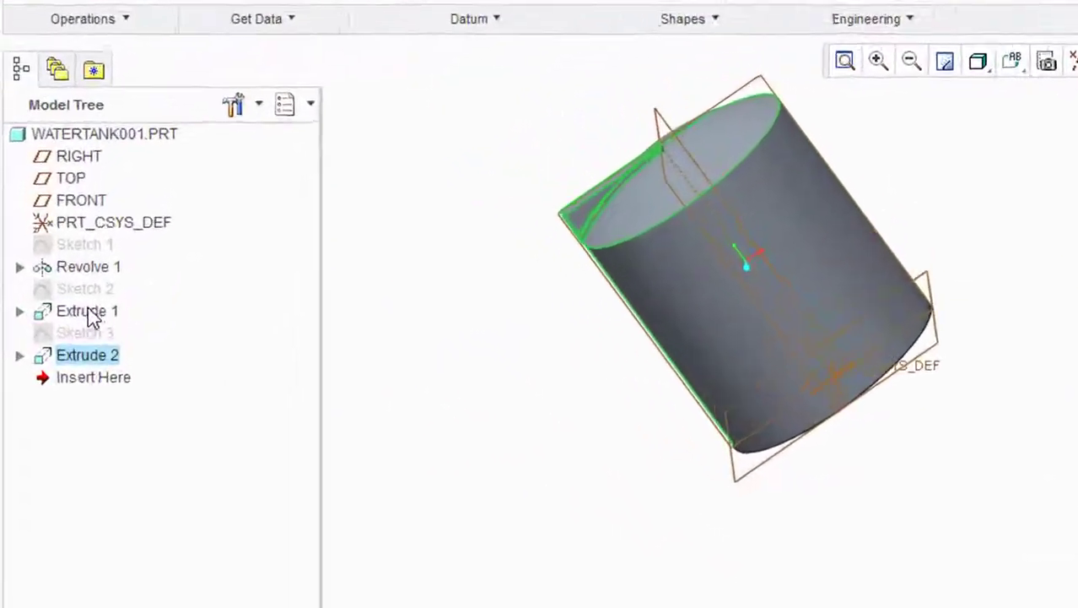
click(61, 306)
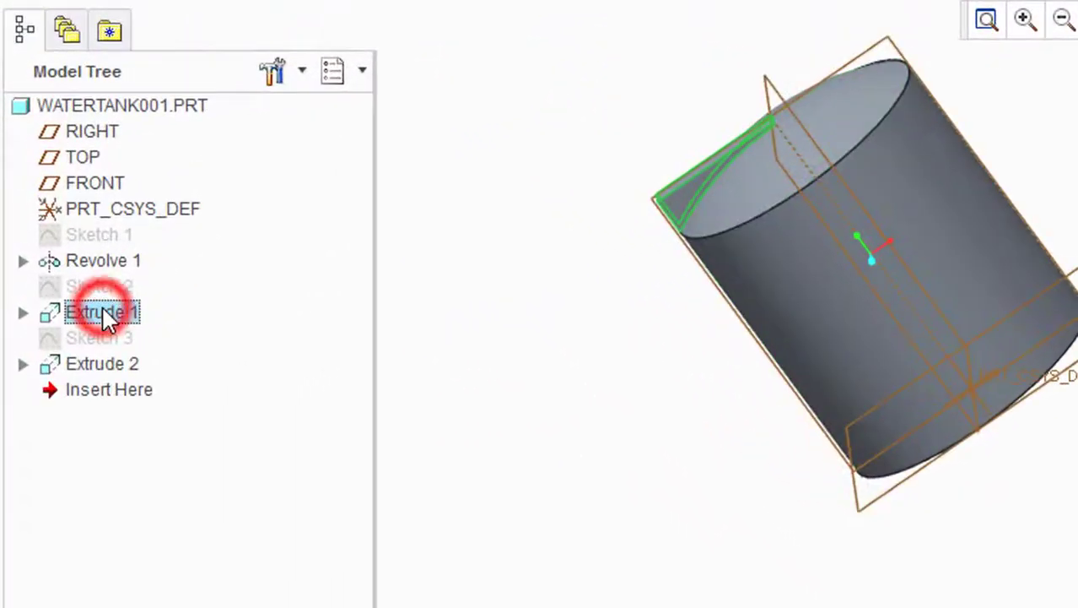
click(107, 285)
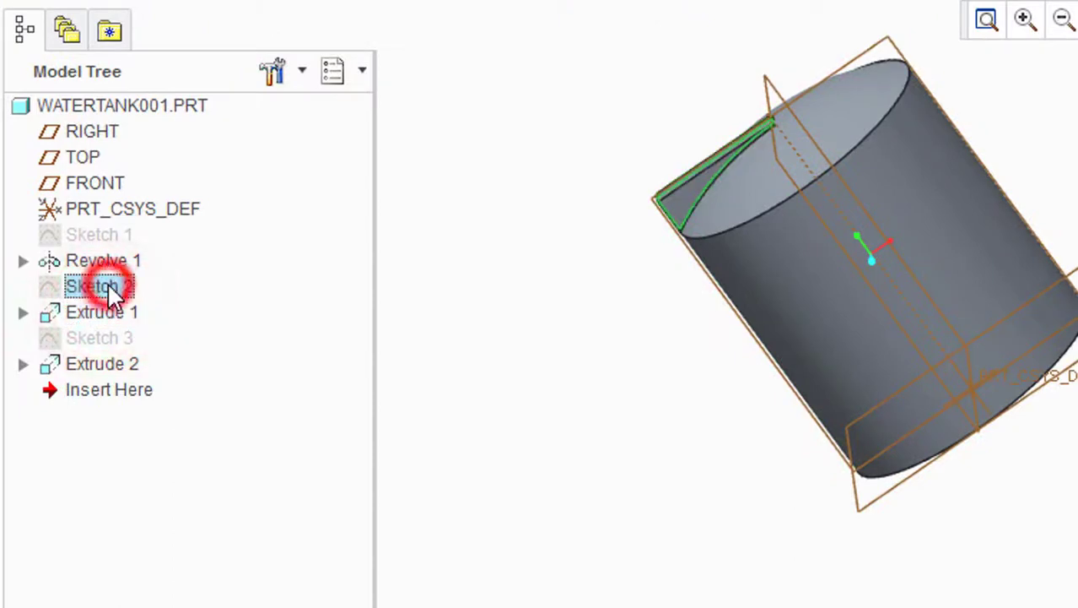
shift+click(114, 364)
right_click(115, 334)
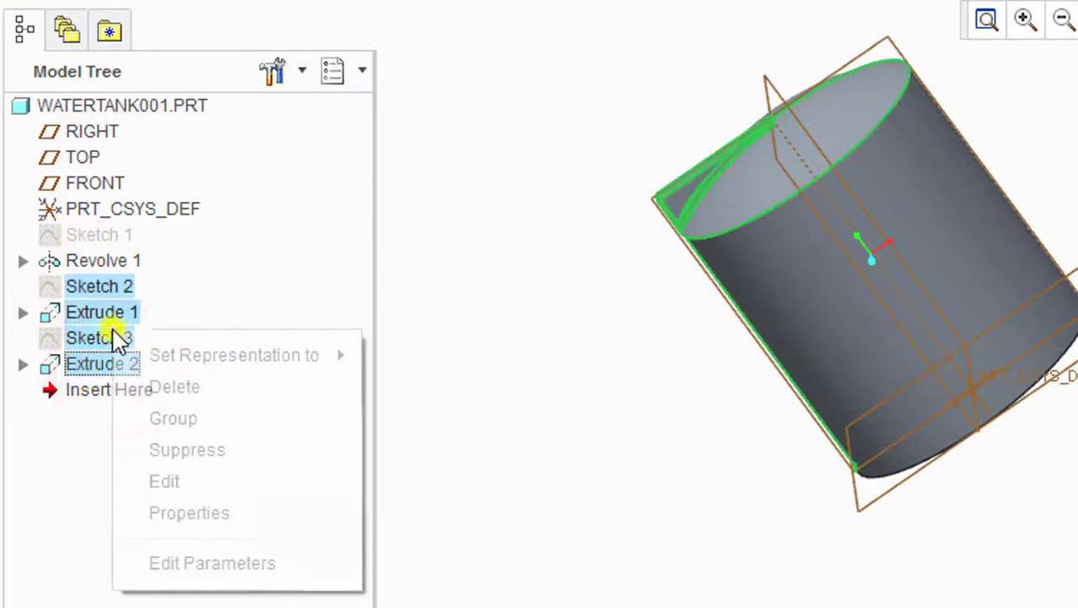
click(173, 418)
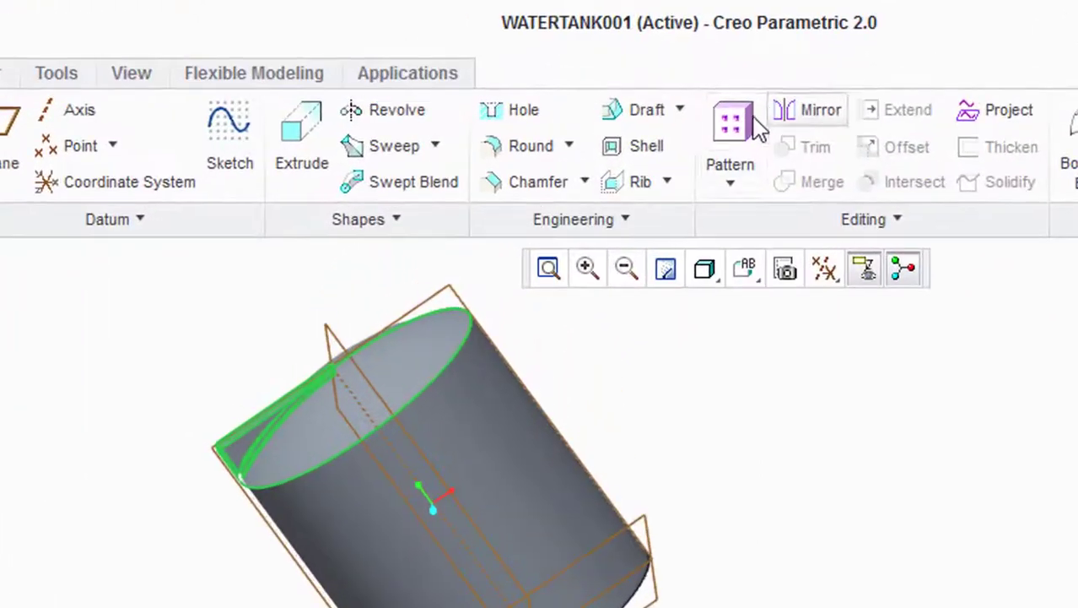
- Pattern the group around the tank's central axis with 4 members spaced 90 degrees apart
click(751, 123)
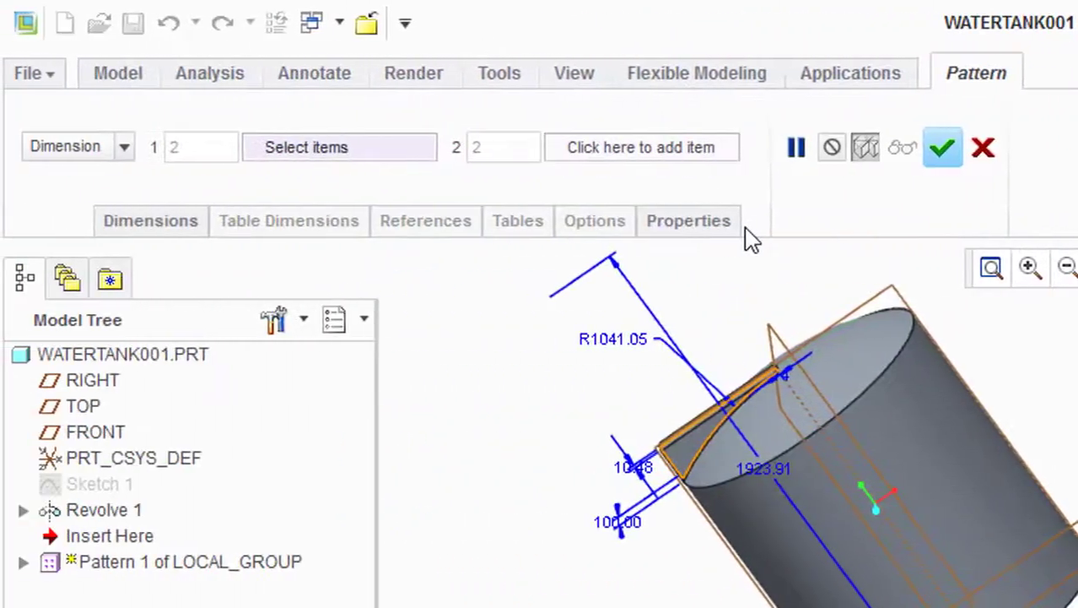
scroll(672, 285, up, 3)
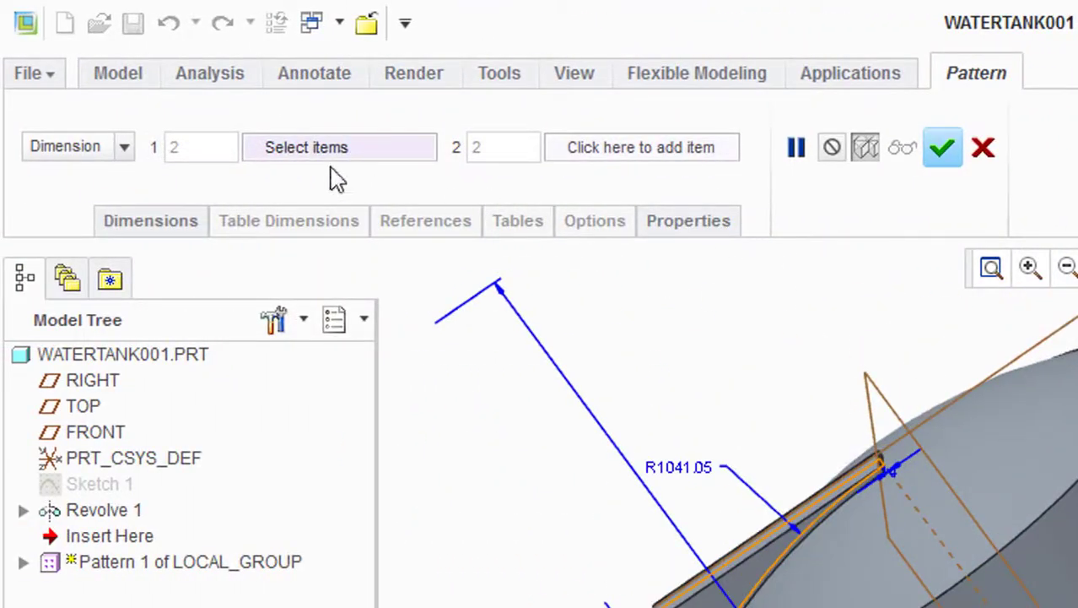
click(95, 152)
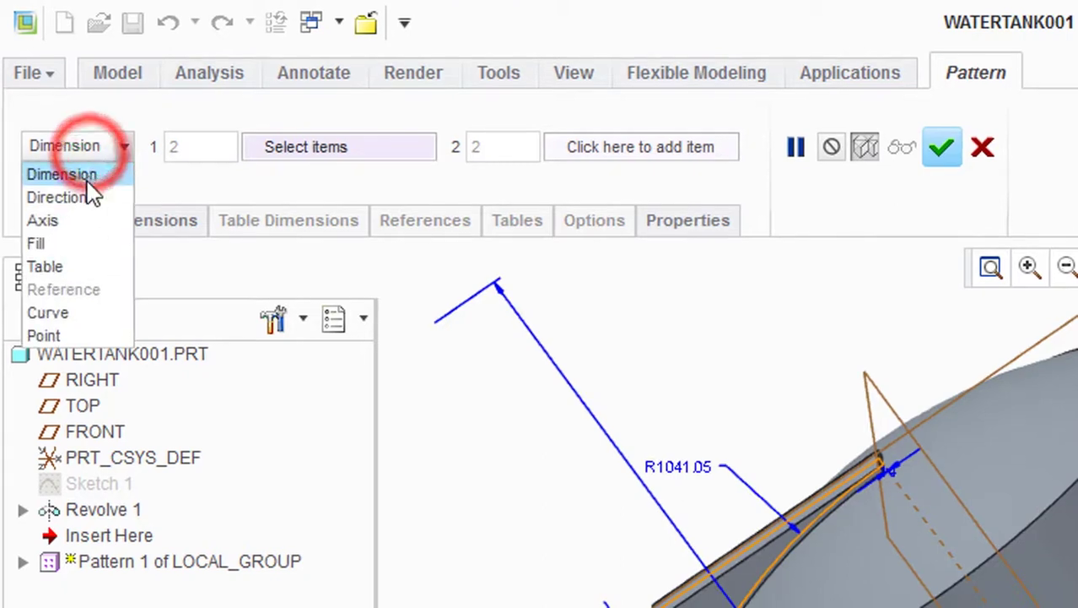
click(42, 217)
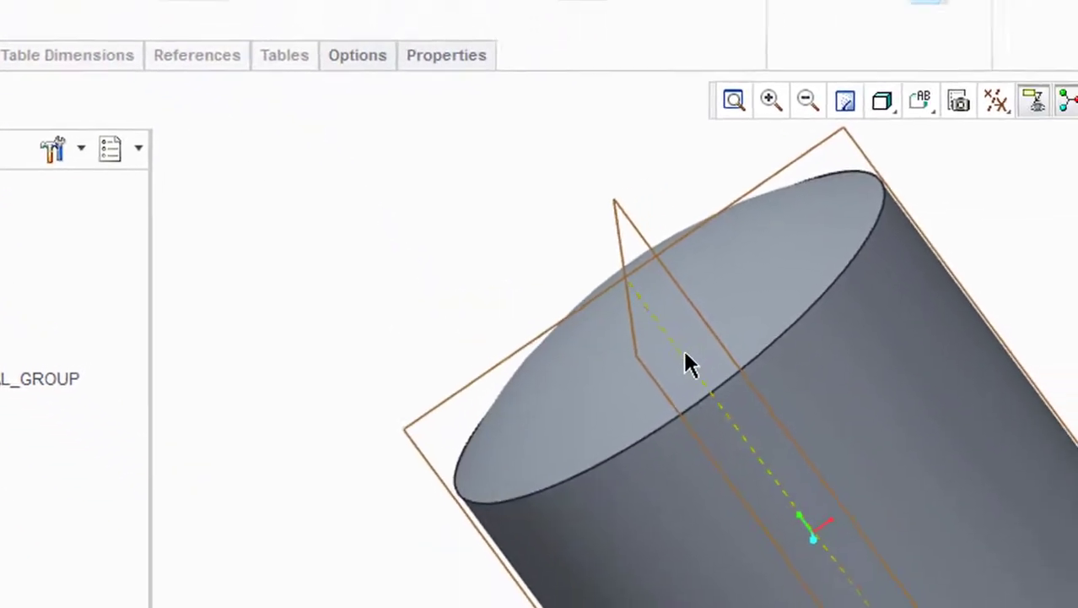
click(684, 355)
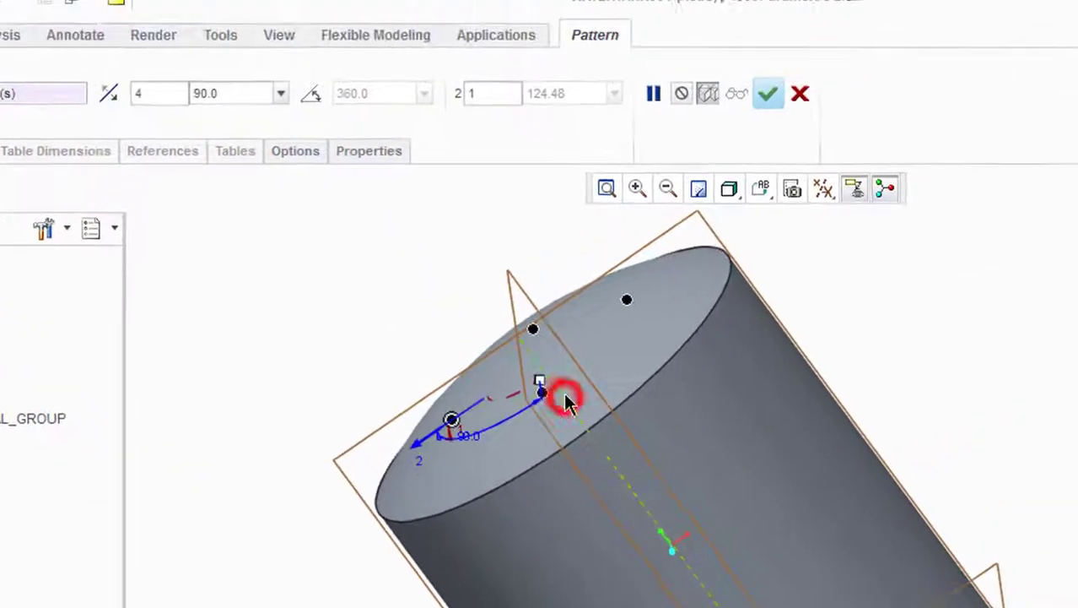
middle_drag(744, 309, 783, 340)
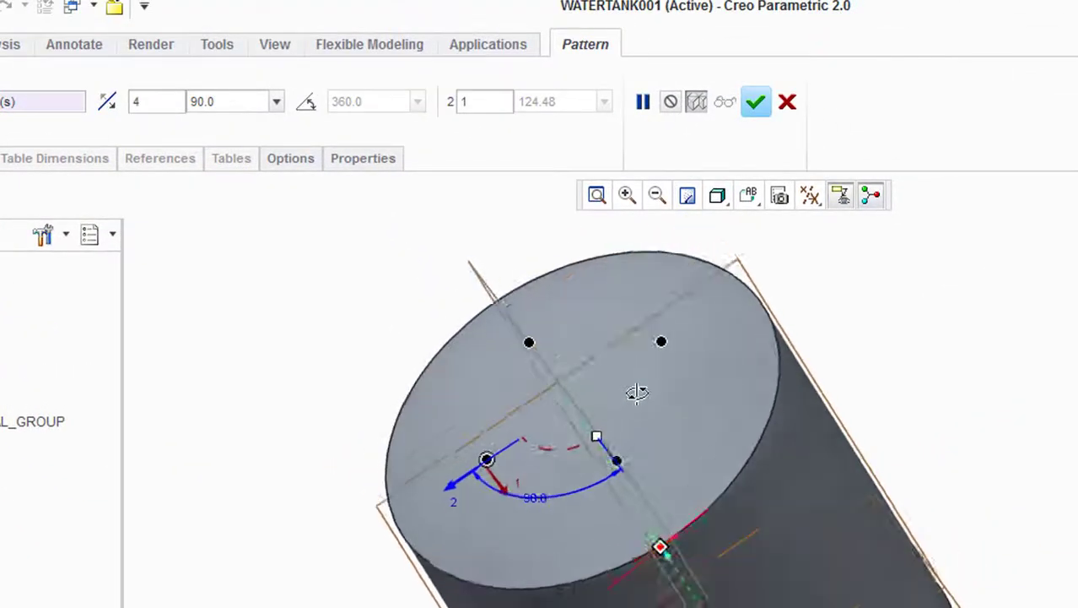
middle_drag(637, 393, 643, 406)
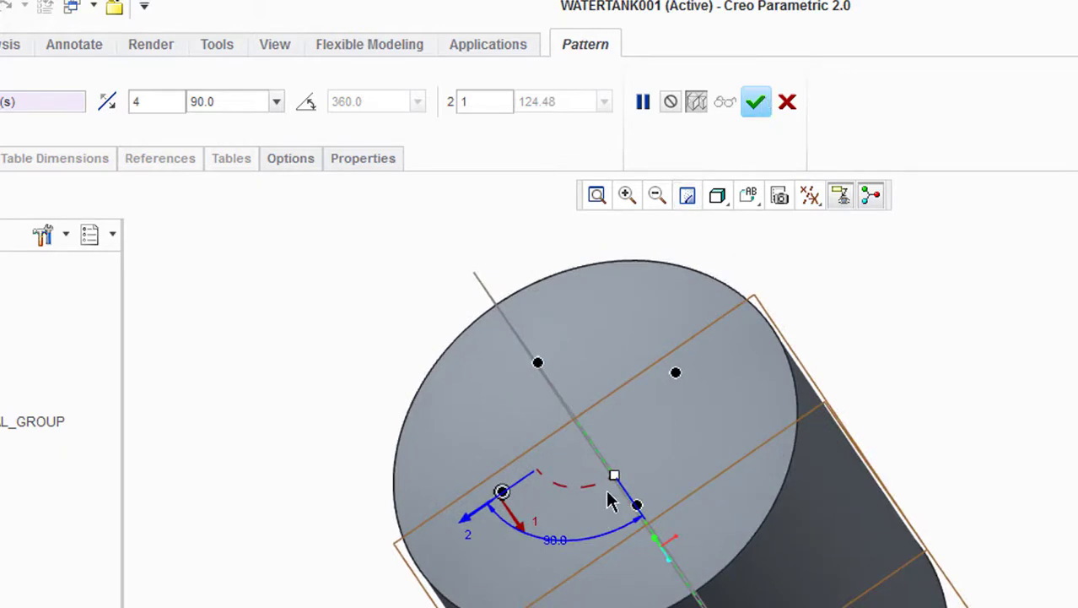
drag(616, 477, 624, 478)
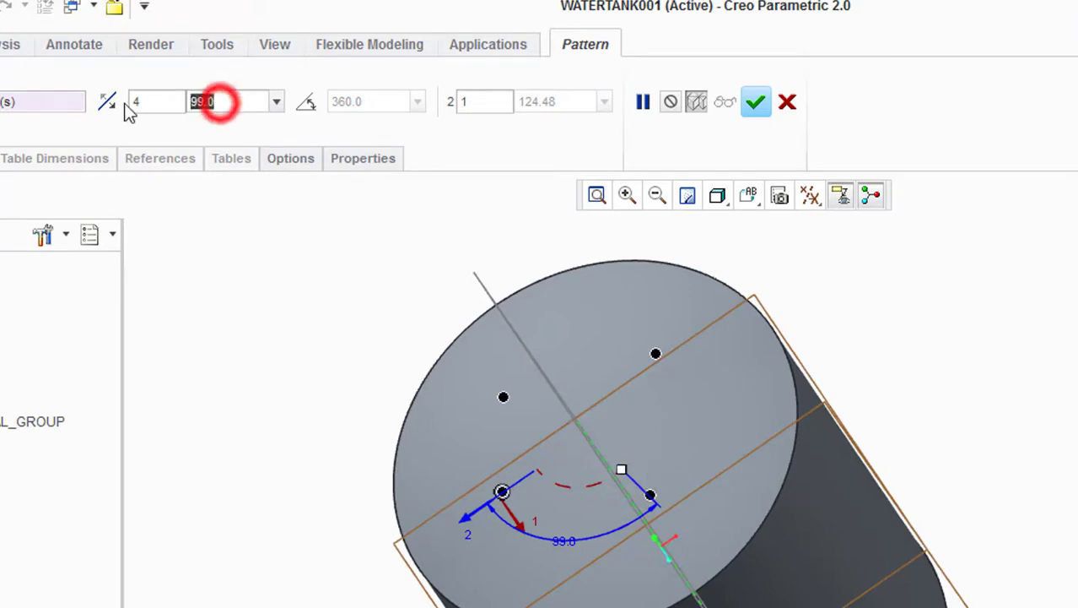
text(90)
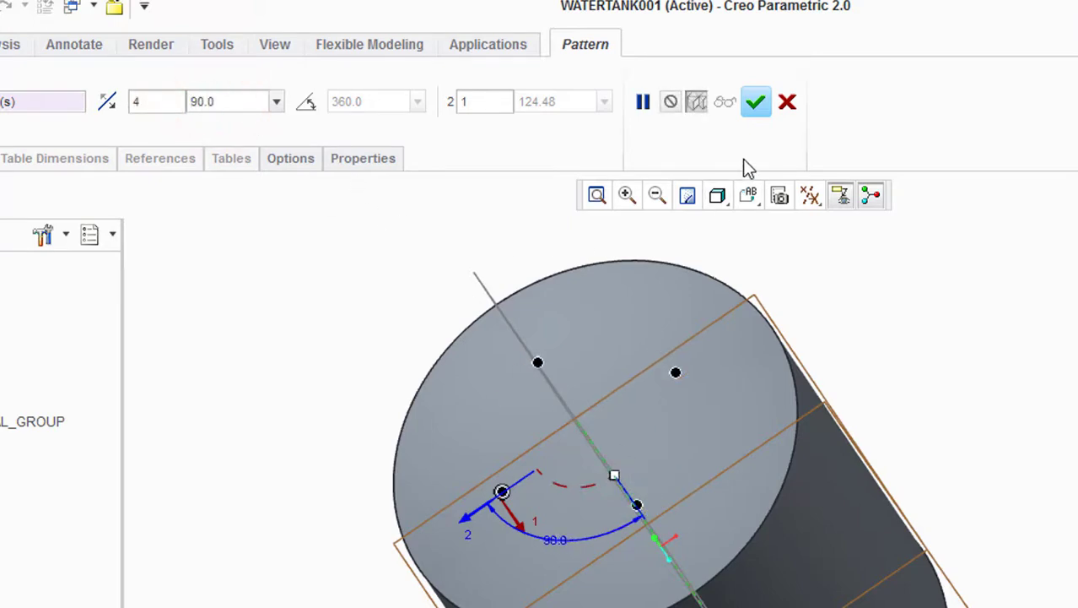
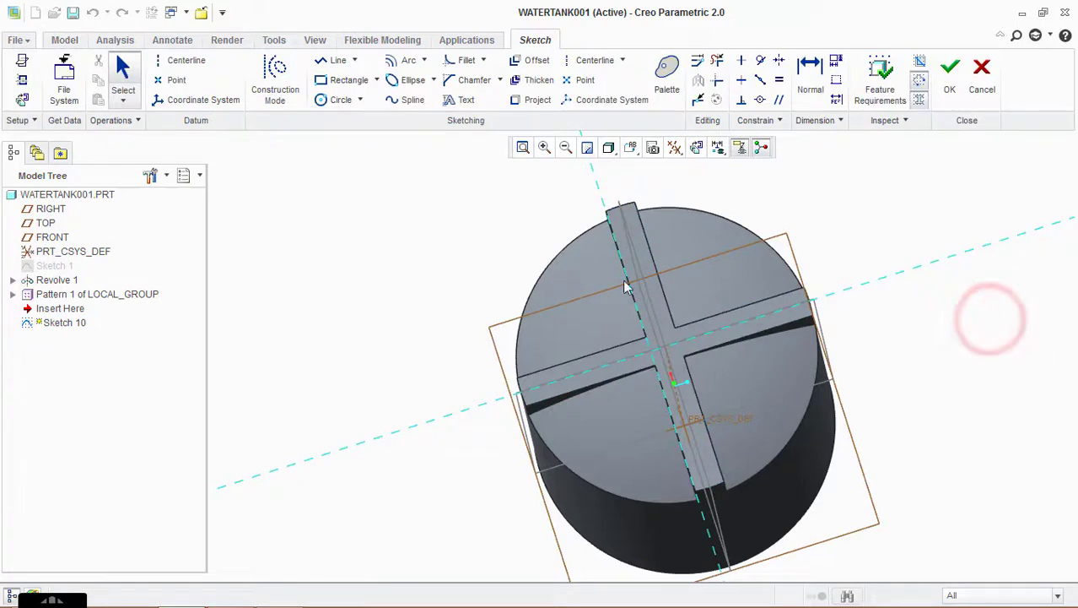
scroll(660, 347, down, 3)
scroll(654, 347, up, 3)
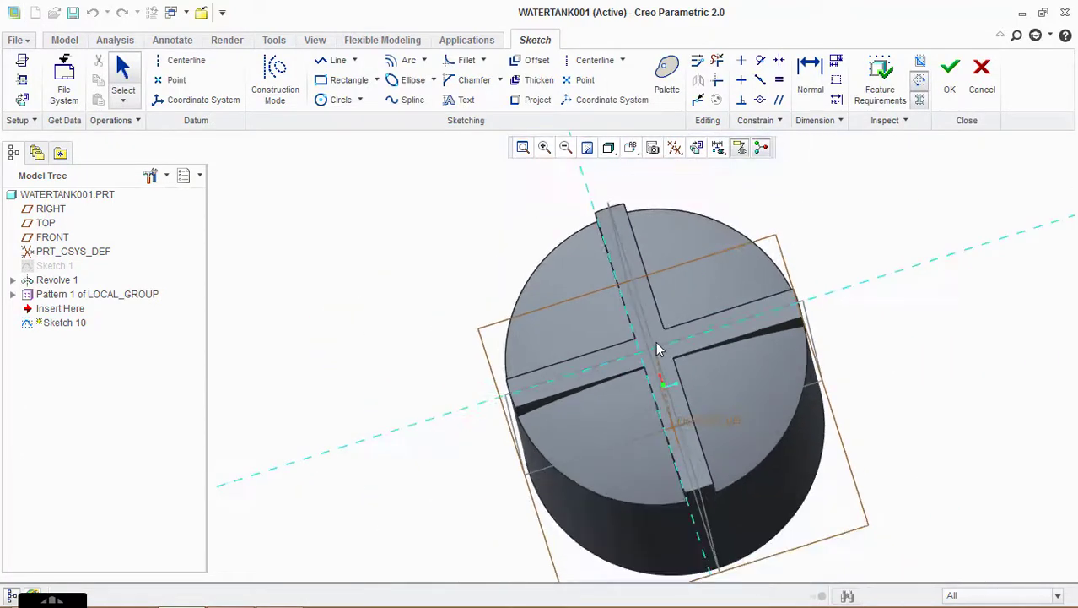
- Add the FRONT plane to the references of the sketch on the tank's ribbed end
click(23, 81)
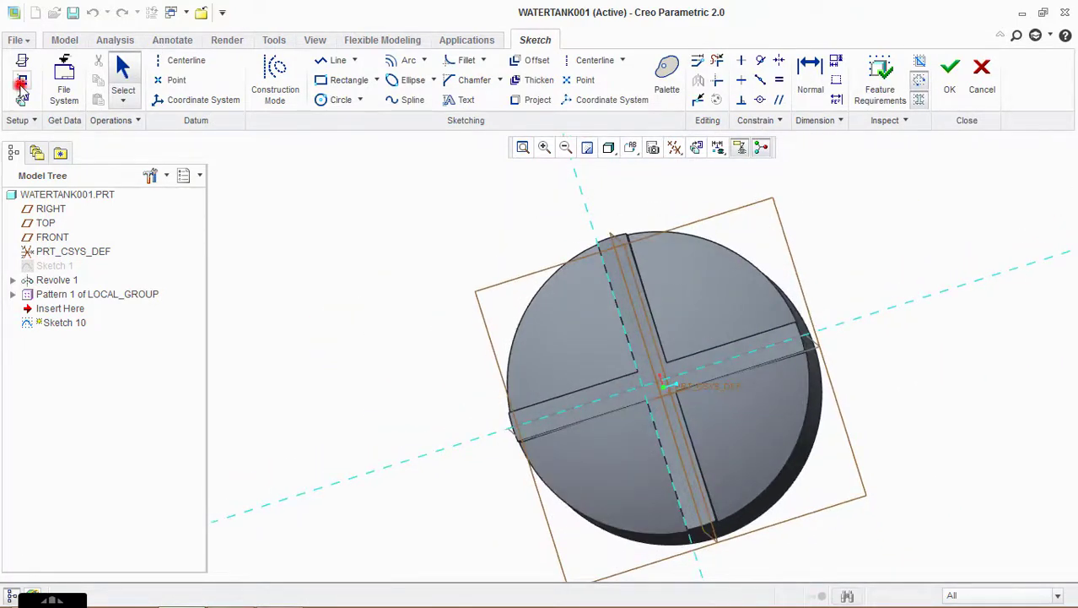
click(650, 362)
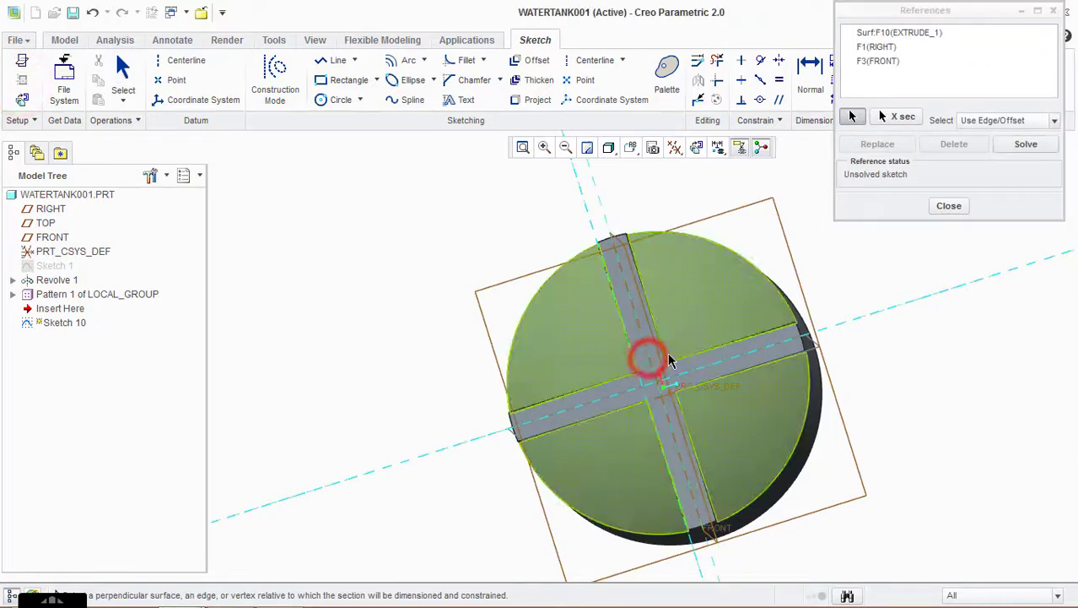
click(950, 207)
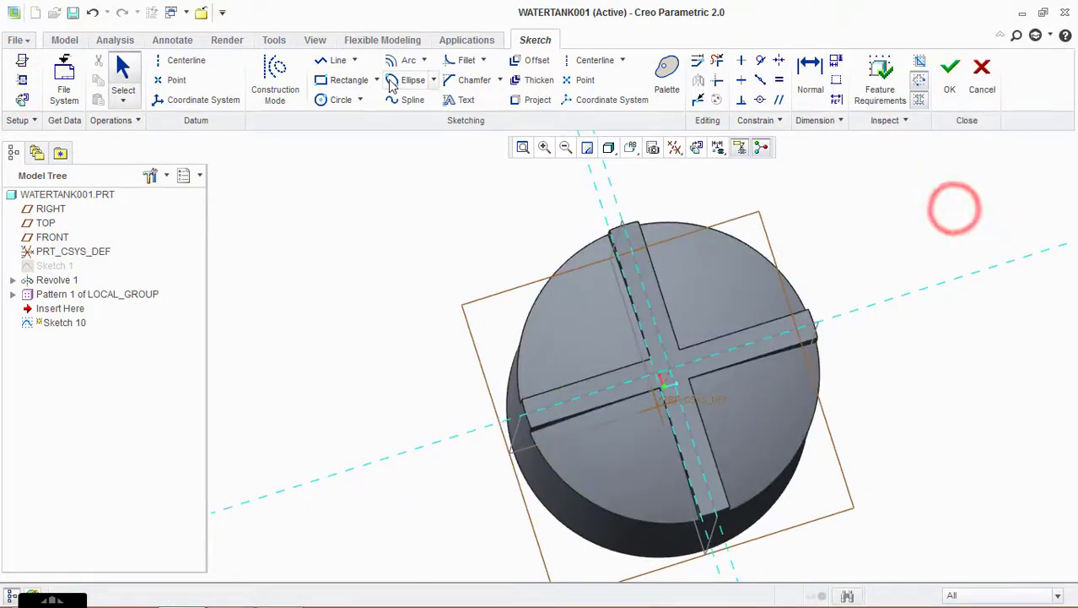
- Sketch a slanted line across one inner corner of the cross, between the perpendicular central references, and set its angle to 45 degrees
click(335, 100)
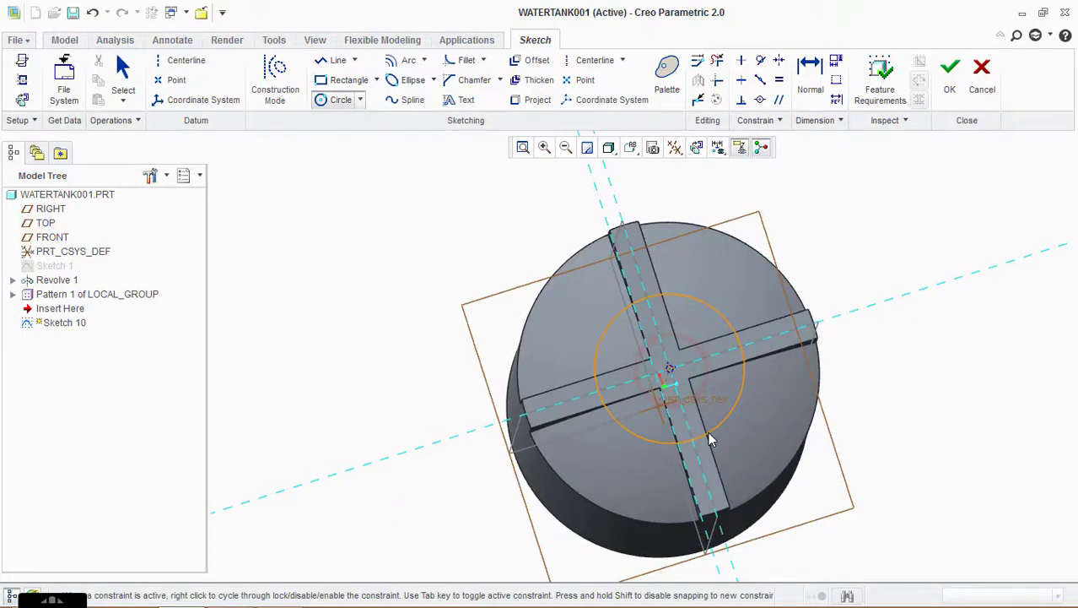
click(322, 56)
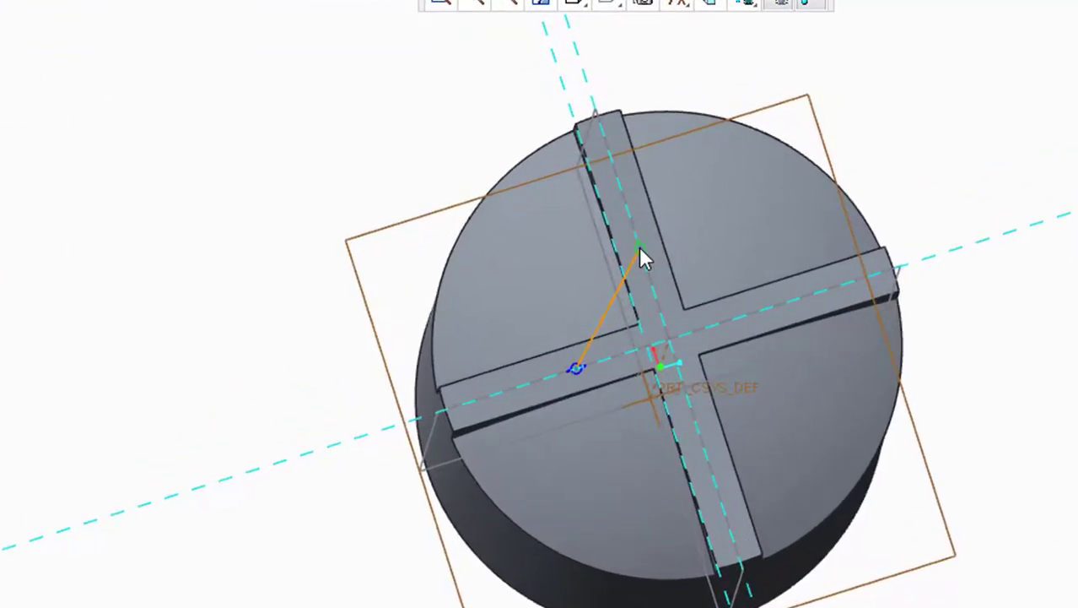
click(638, 246)
scroll(639, 311, down, 4)
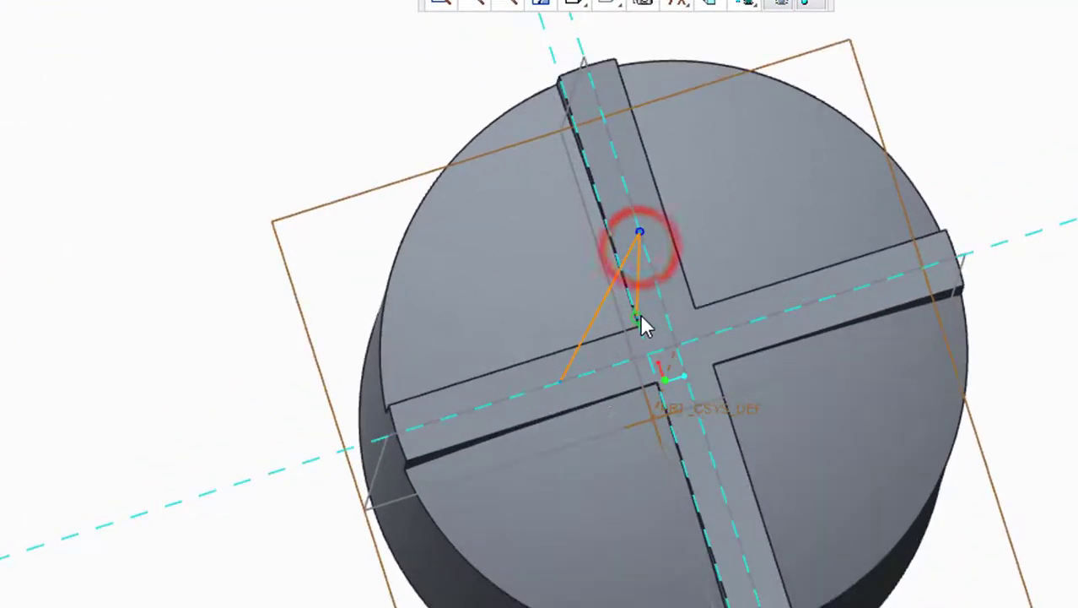
middle_click(643, 311)
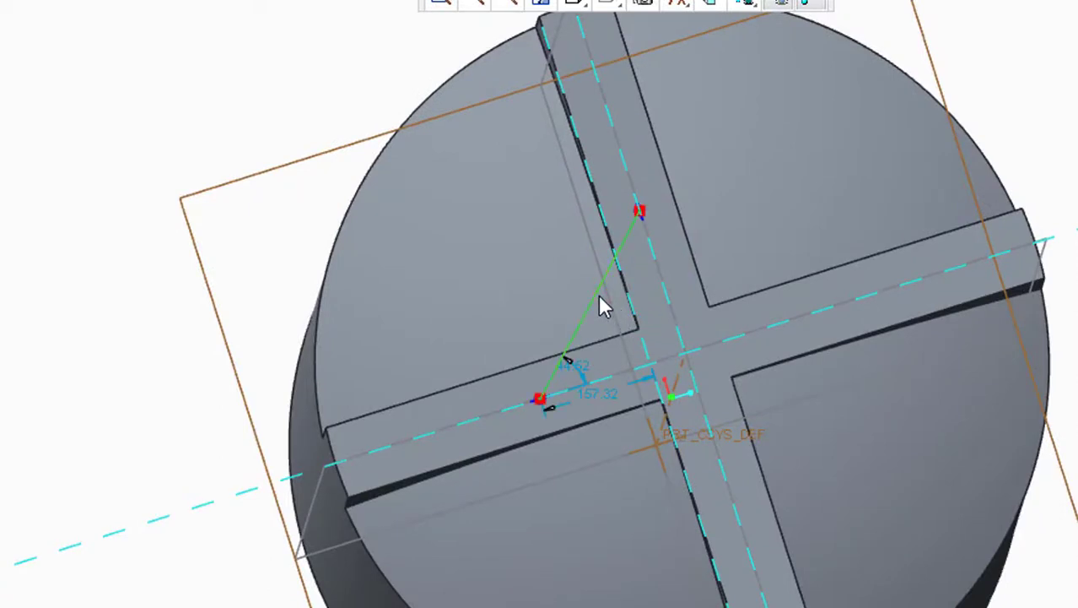
double_click(572, 368)
text(45)
key(Return)
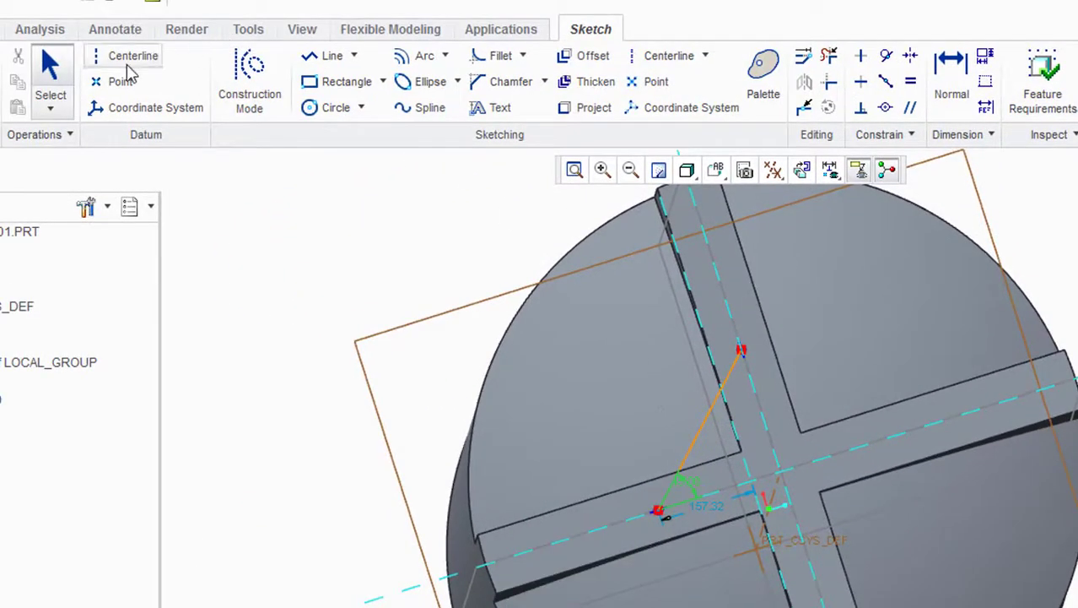
- Place two datum centerlines along the perpendicular references through the centre of the cross
click(118, 56)
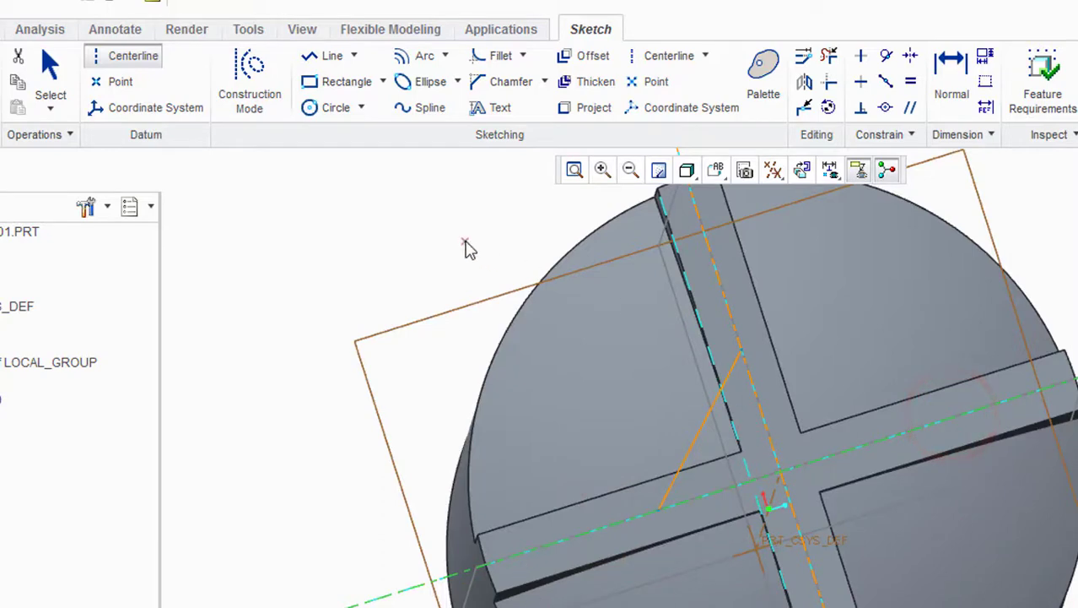
click(638, 520)
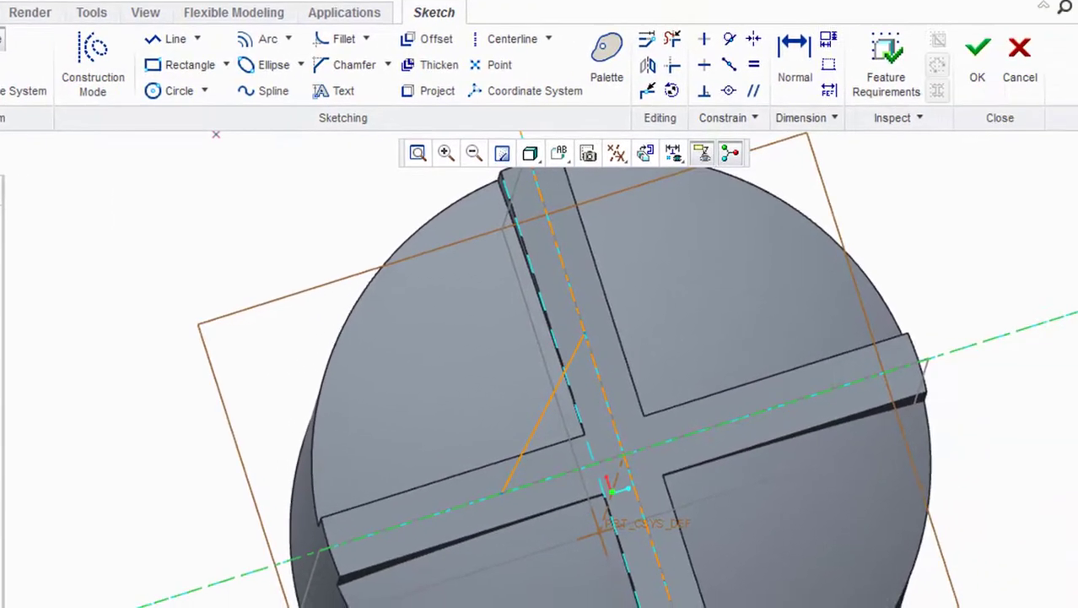
click(660, 358)
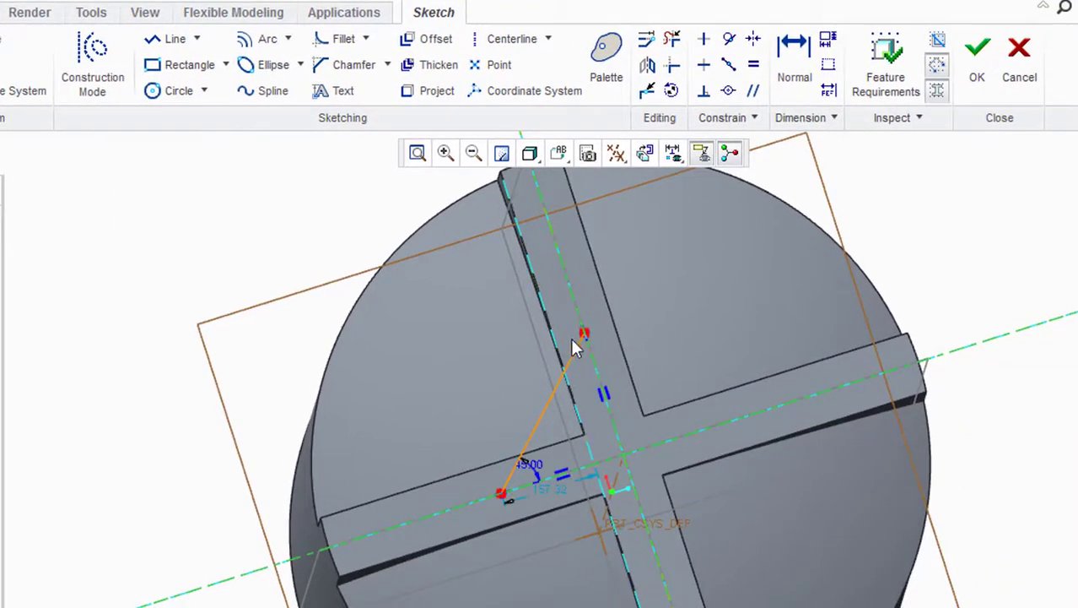
- Mirror the slanted line about one centerline, and both lines about the other, to form a closed four-sided profile
click(561, 379)
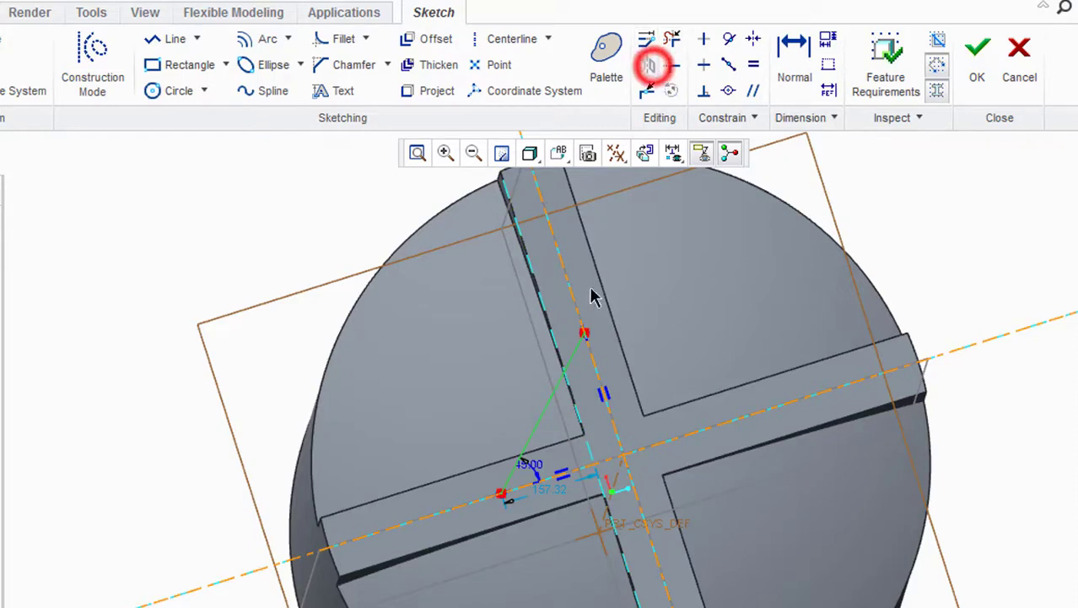
click(597, 366)
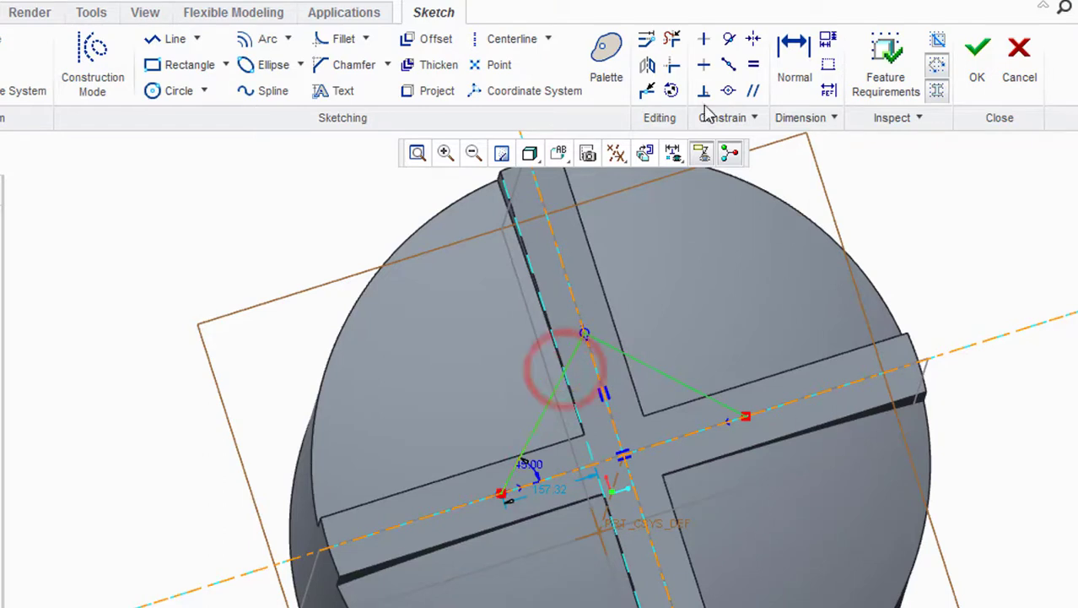
click(650, 66)
click(655, 446)
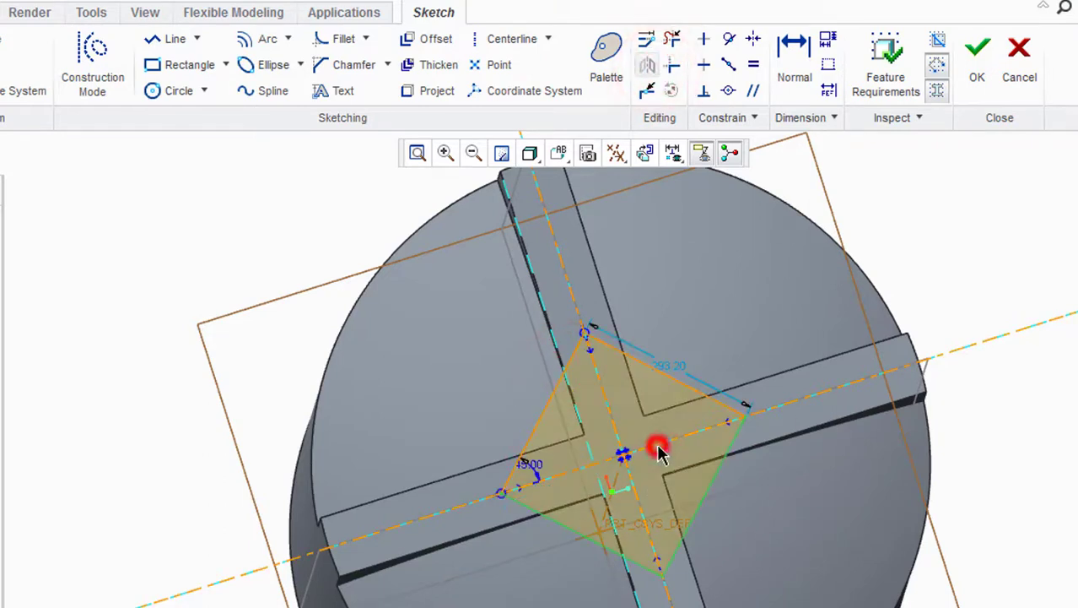
- Set the side length of the four-sided profile to 300 and finish the sketch
double_click(669, 365)
text(300)
key(Return)
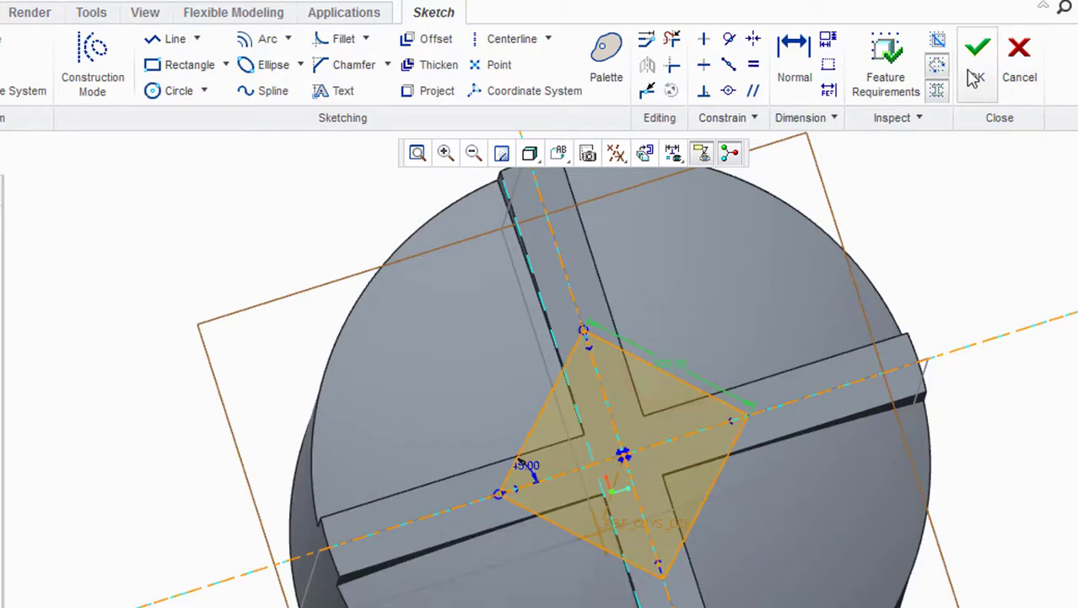
click(978, 67)
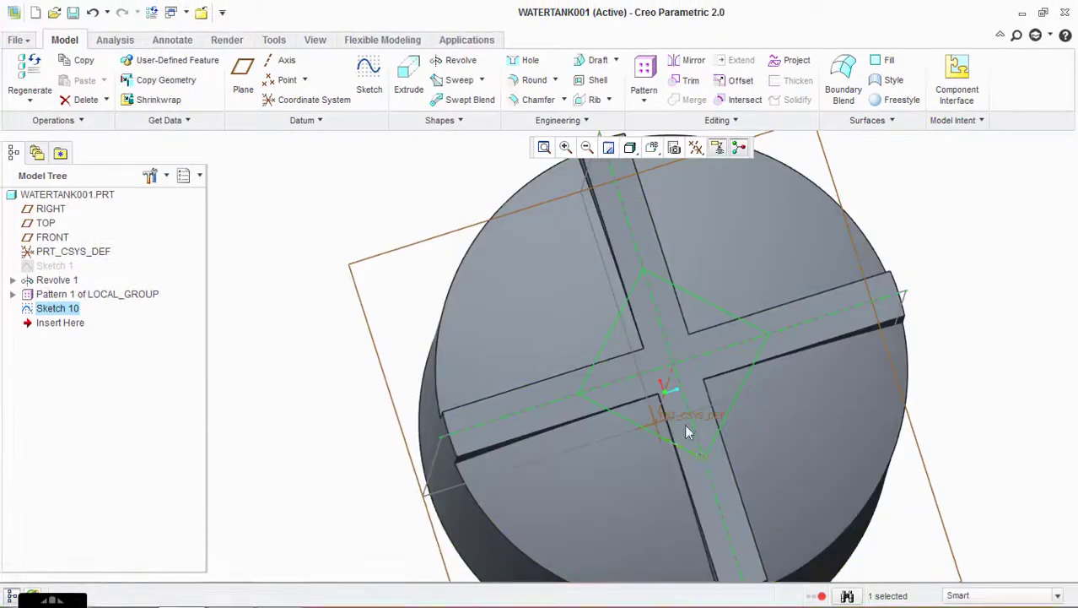
- Redefine Sketch 10 by setting the side length of the four-sided profile to 320, and finish the sketch
click(695, 297)
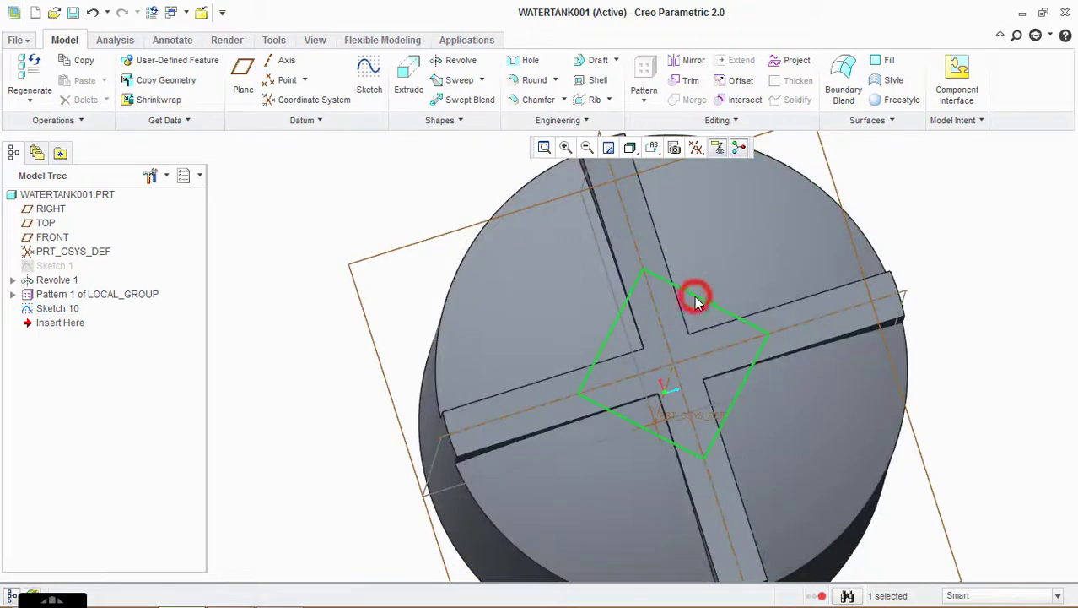
right_click(77, 309)
click(155, 442)
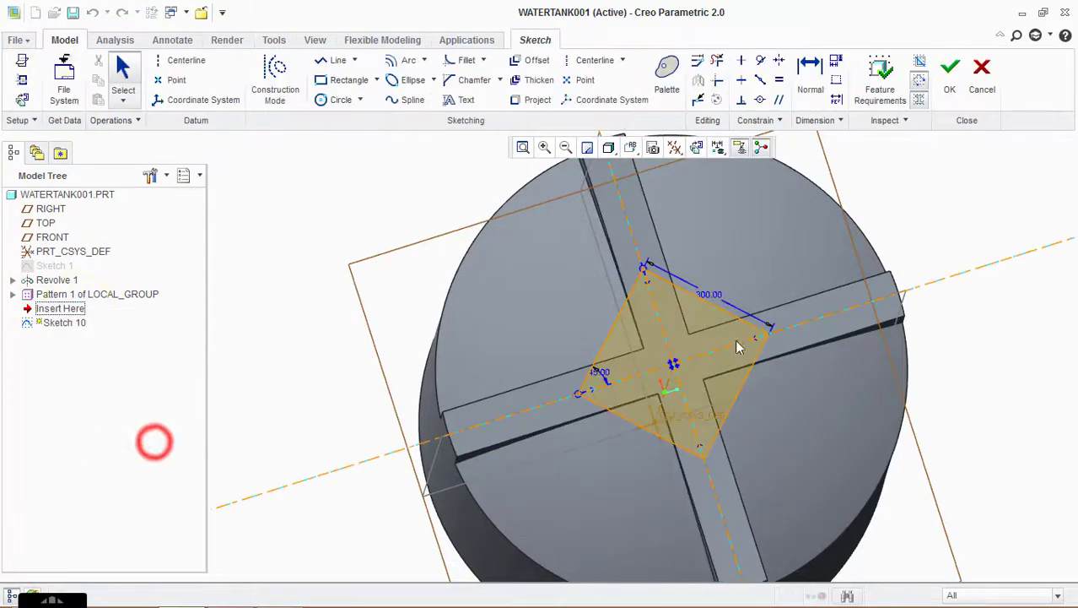
double_click(714, 292)
text(32)
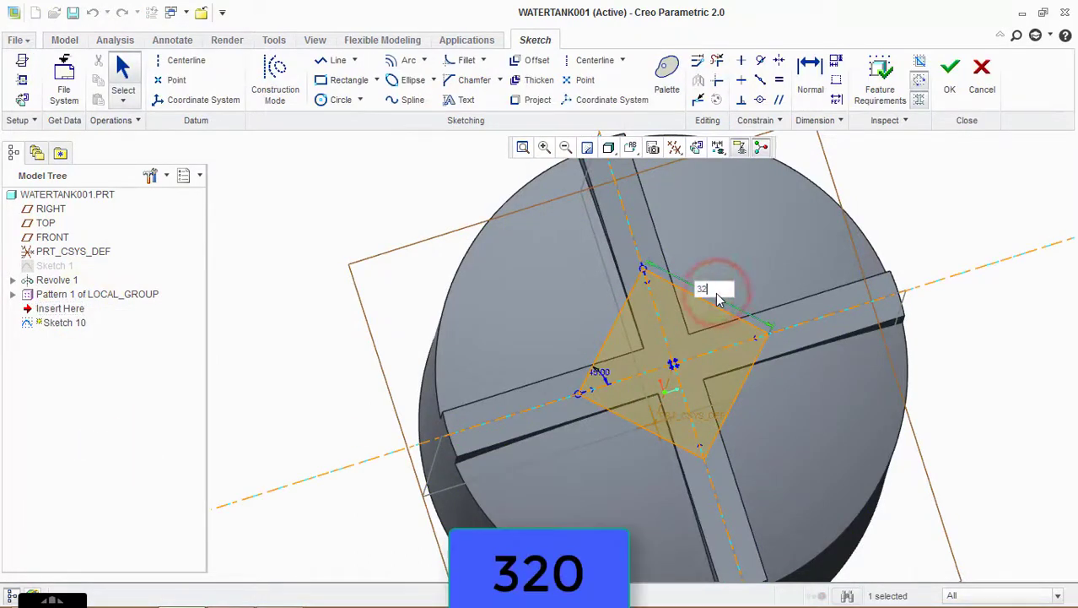
text(0)
key(Return)
click(949, 74)
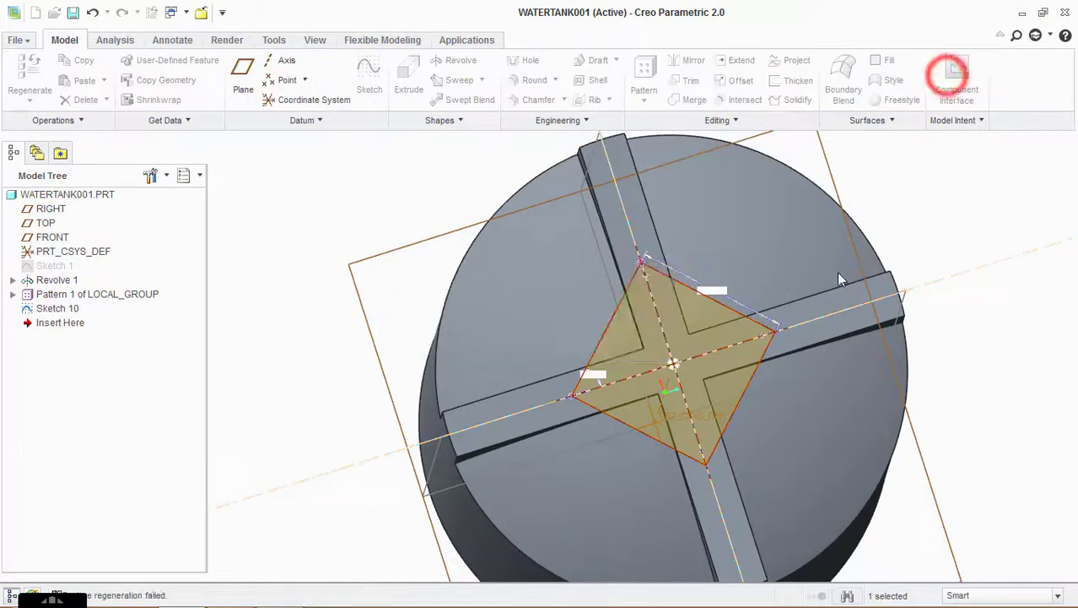
- Extrude the four-sided profile inward into the tank's end to a depth of 199.56
middle_drag(630, 234, 600, 237)
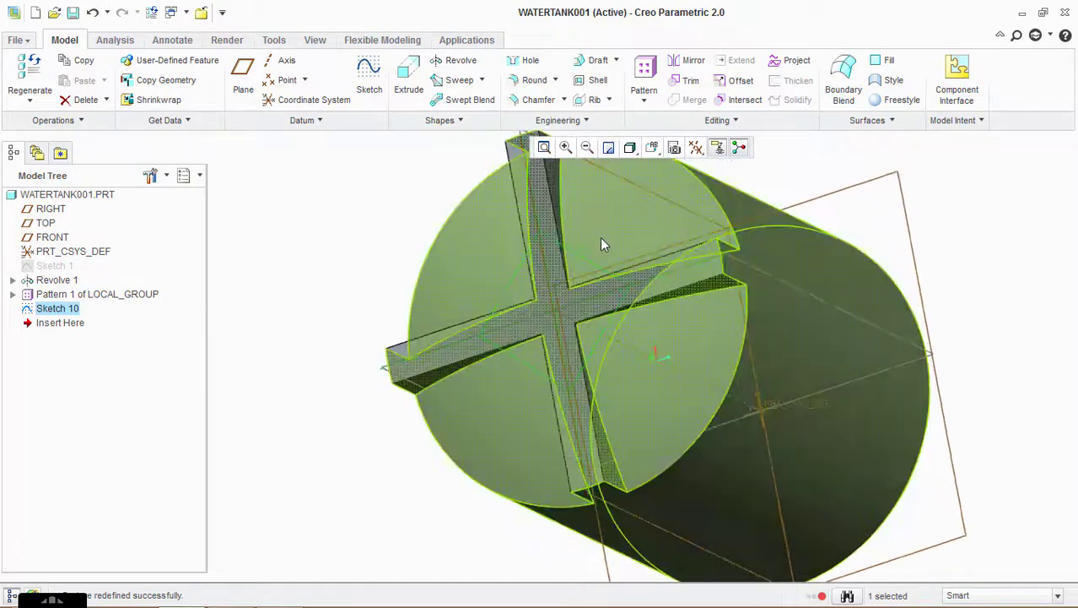
click(406, 77)
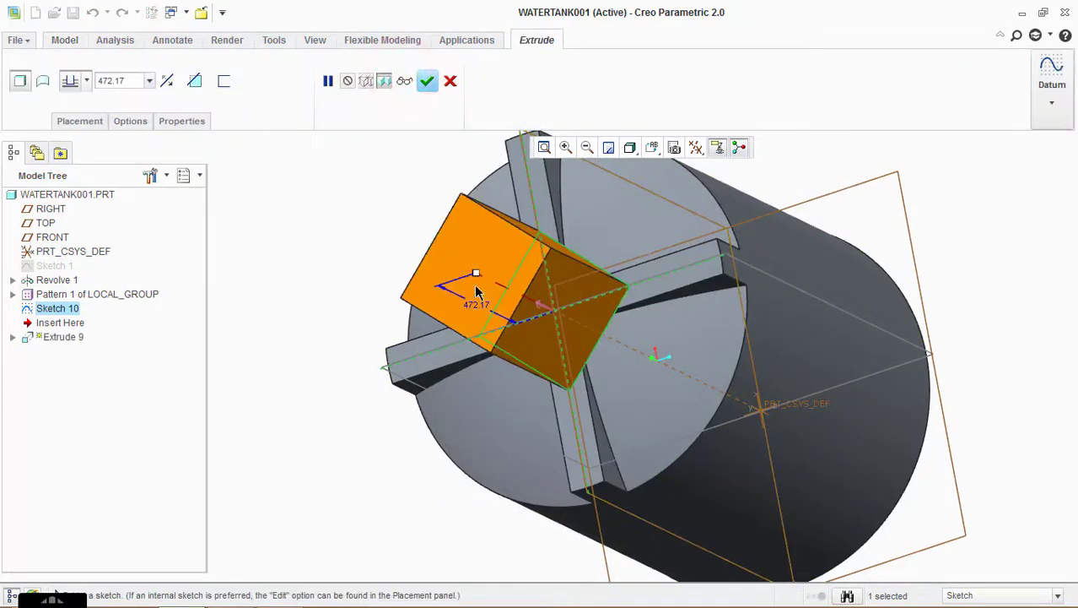
drag(475, 279, 594, 318)
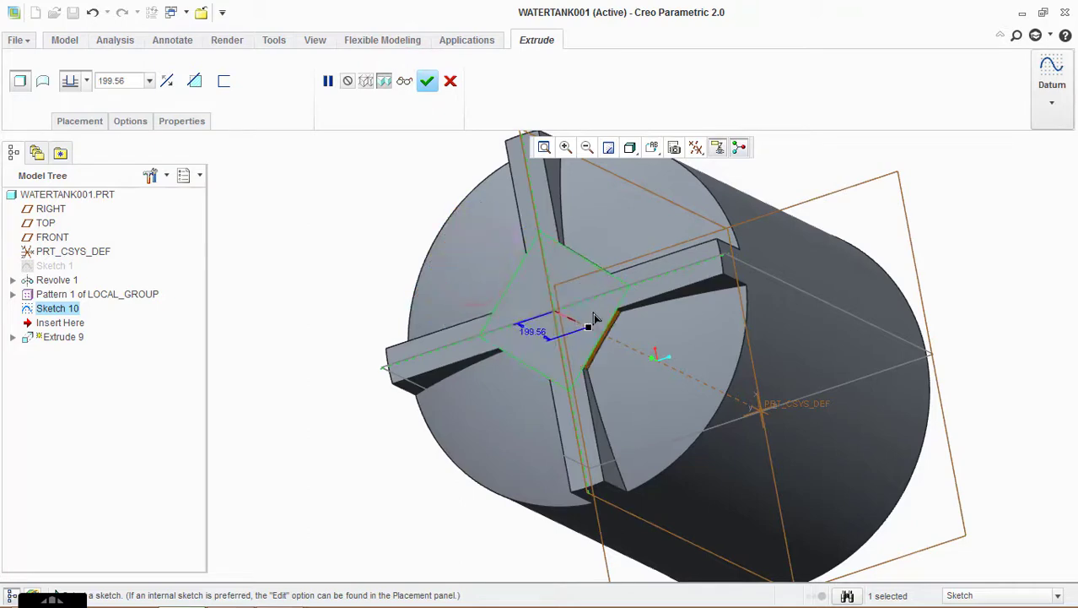
middle_drag(597, 309, 473, 204)
scroll(472, 159, down, 2)
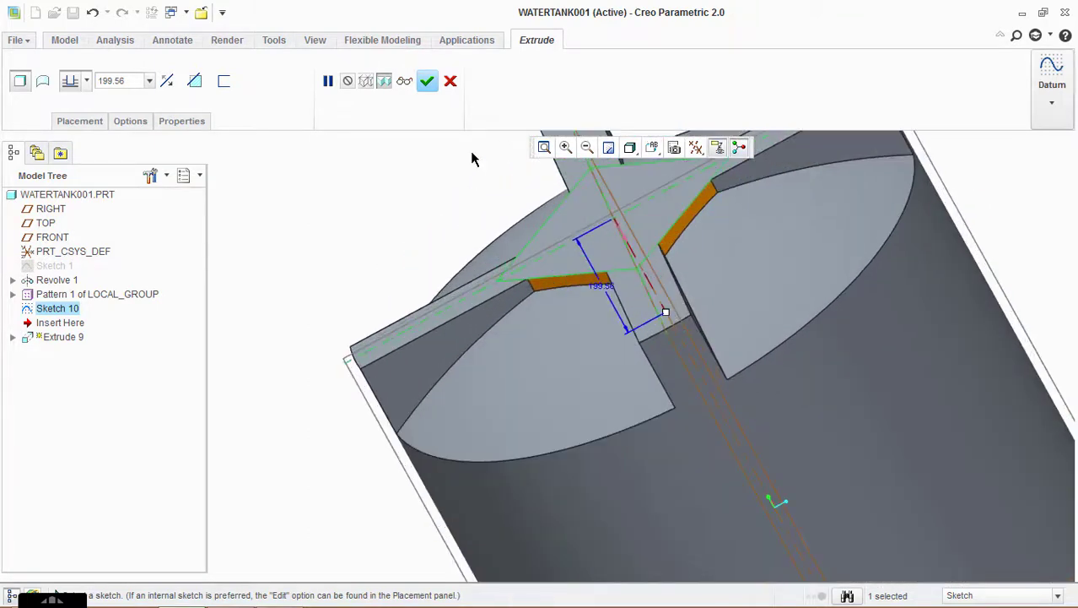
click(429, 81)
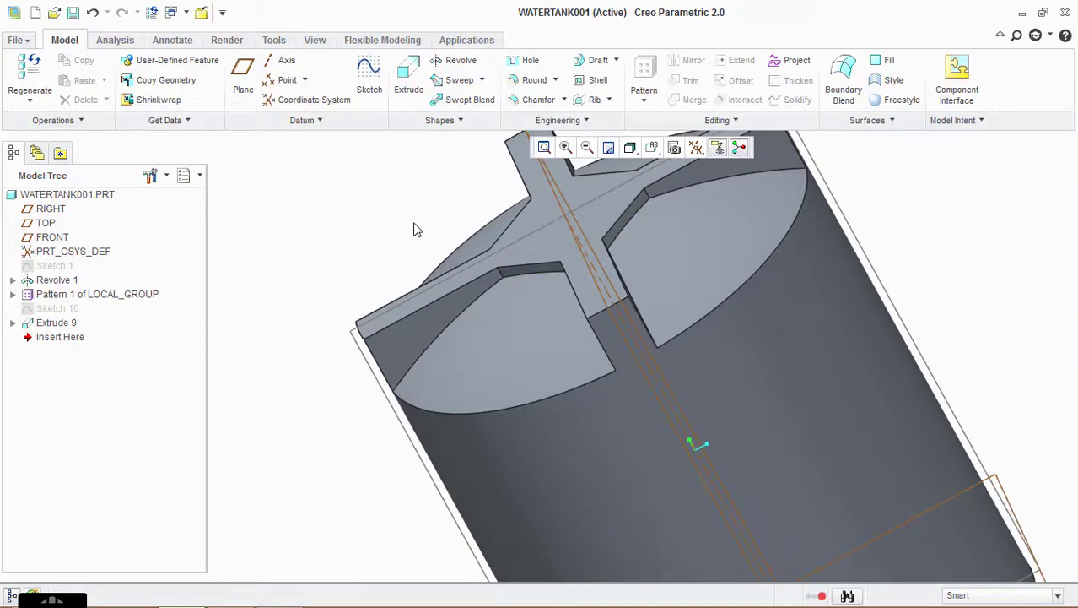
- Start a sketch on the flat central face of the cross and add the FRONT plane as a reference
click(371, 81)
click(544, 240)
click(992, 326)
middle_drag(395, 173, 410, 238)
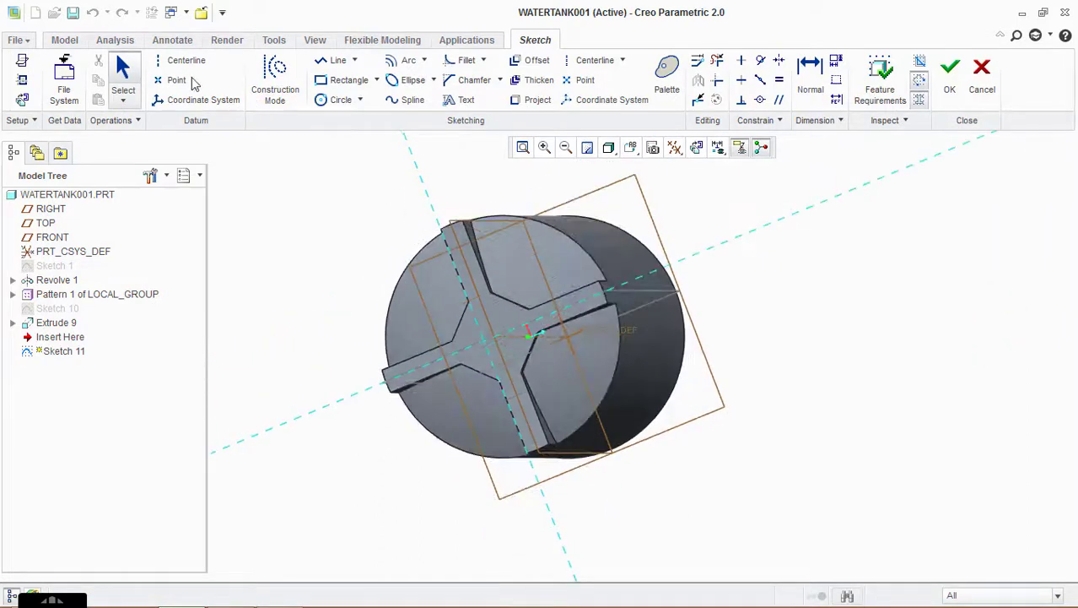
click(22, 79)
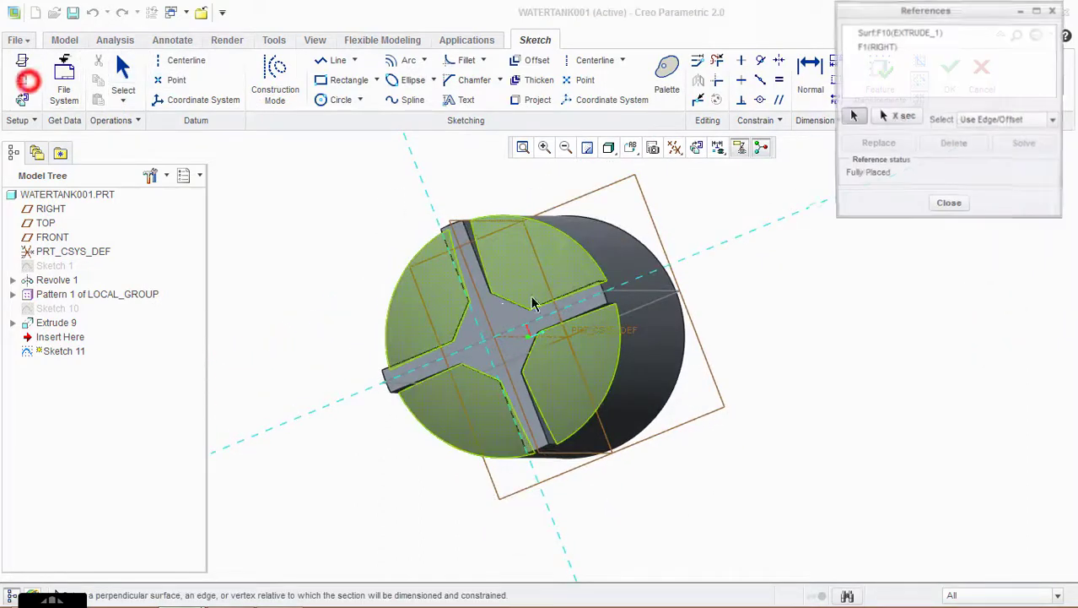
click(479, 301)
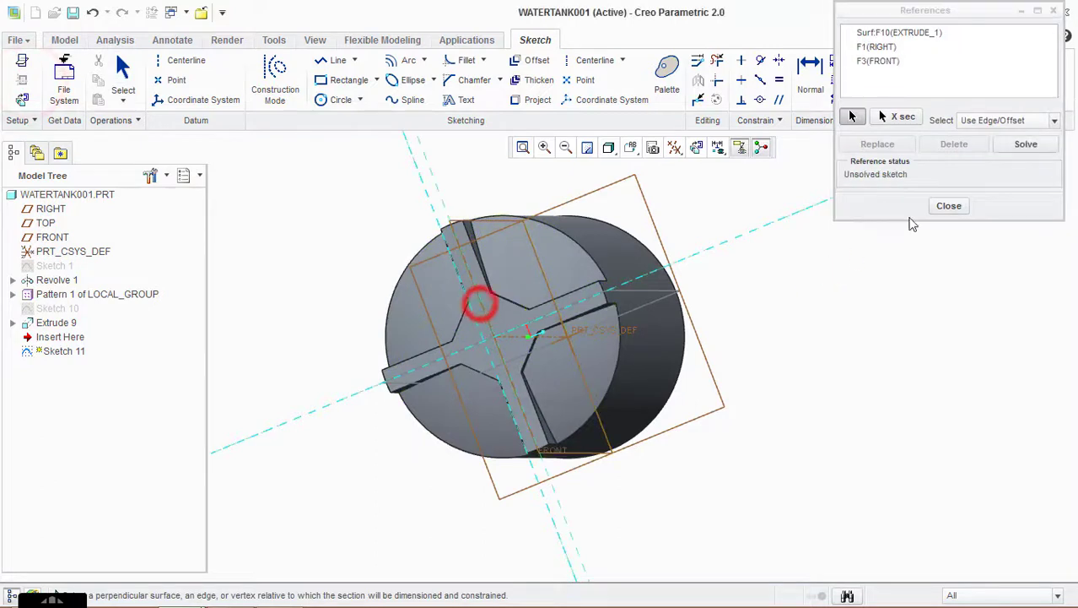
click(937, 206)
- Sketch a 300 diameter circle centred on the cross at the reference intersection, and finish the sketch
click(334, 99)
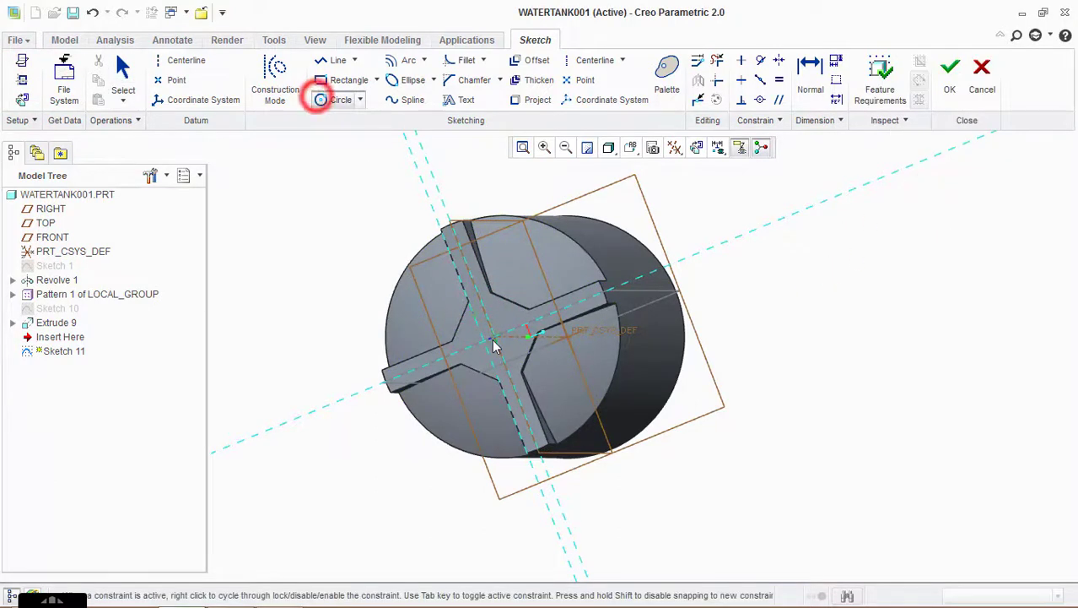
middle_drag(493, 338, 508, 335)
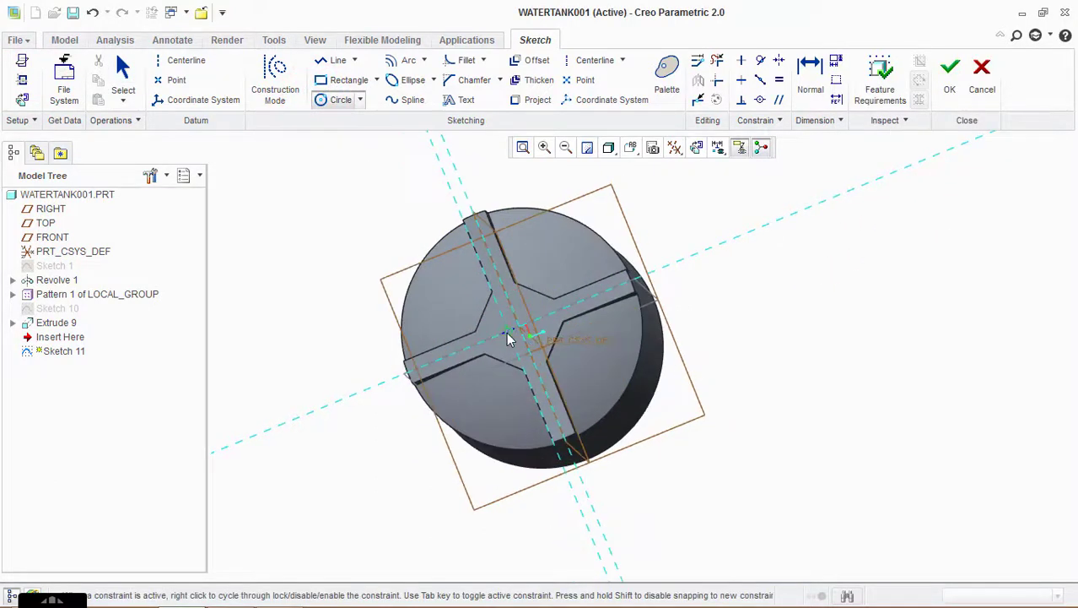
scroll(525, 336, up, 3)
click(548, 392)
middle_click(541, 365)
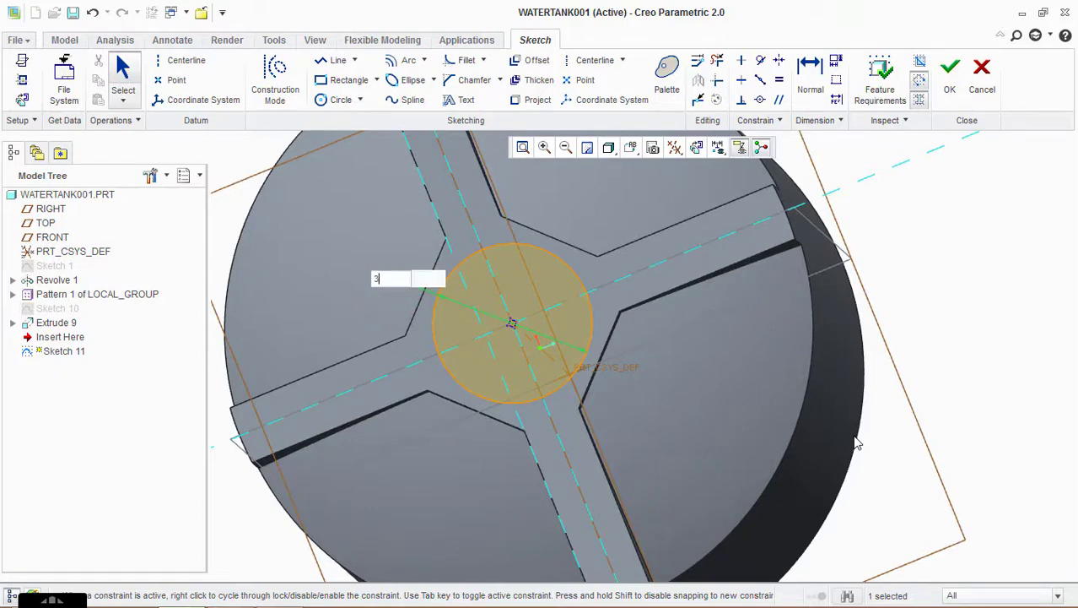
key(Return)
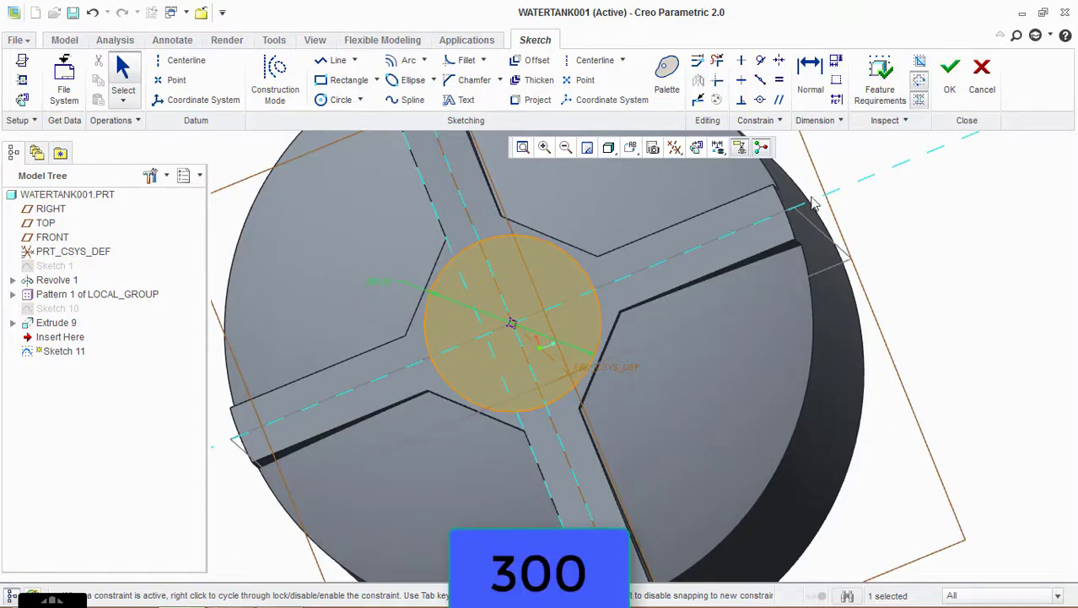
click(950, 71)
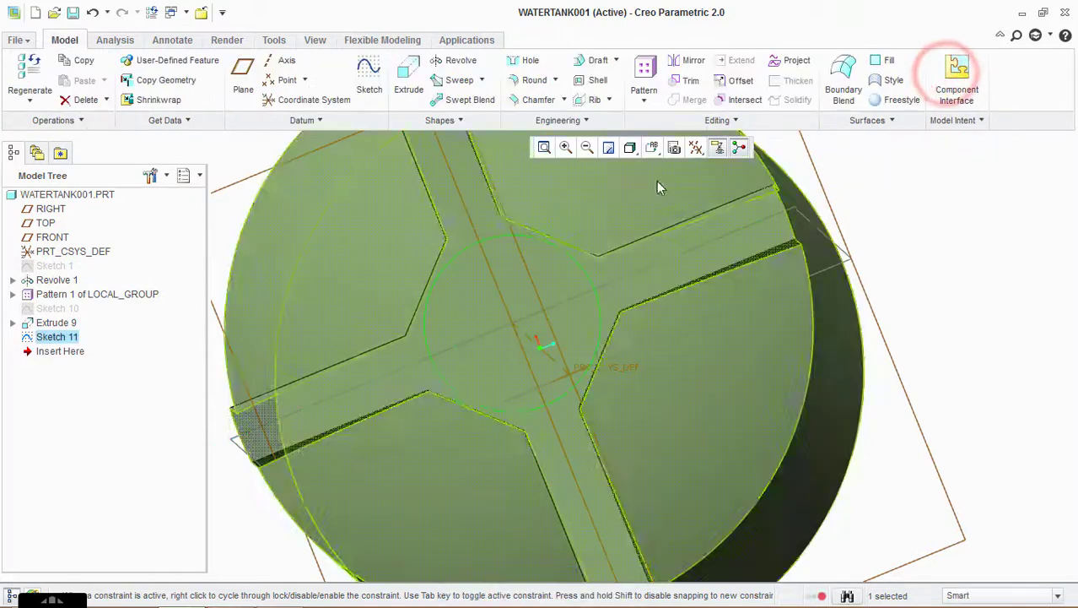
- Extrude the 300 diameter circle outward from the centre of the cross to a depth of 30
click(408, 75)
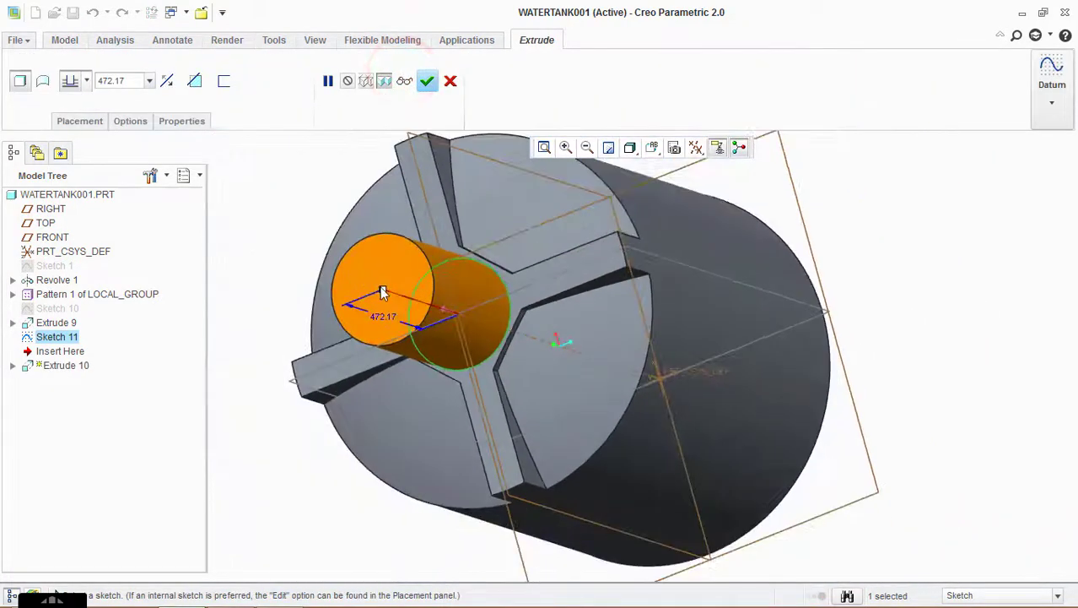
drag(382, 292, 464, 310)
middle_drag(461, 281, 408, 274)
text(25)
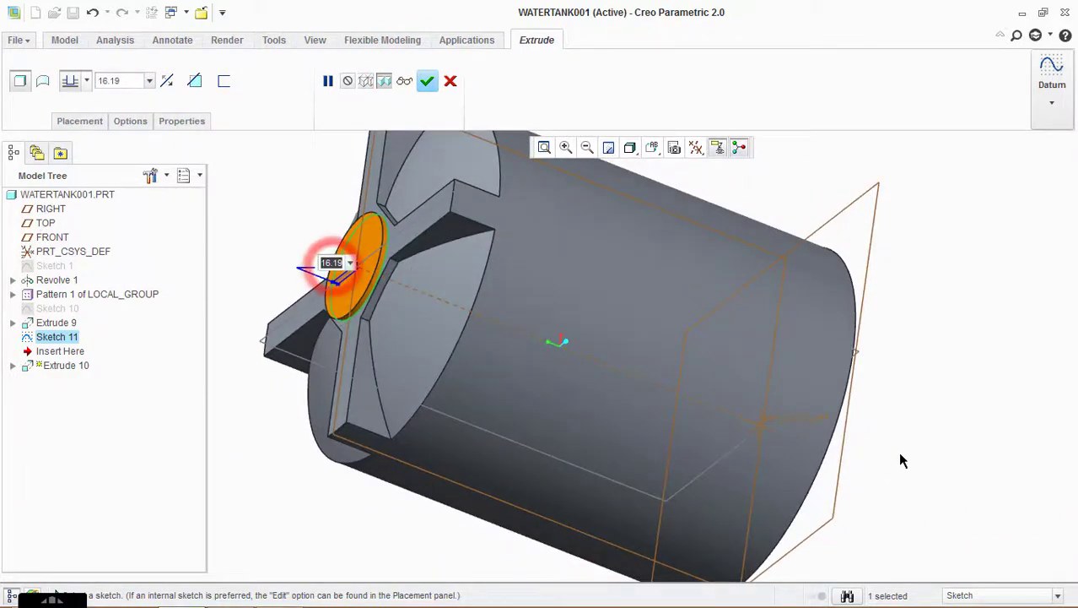
key(Return)
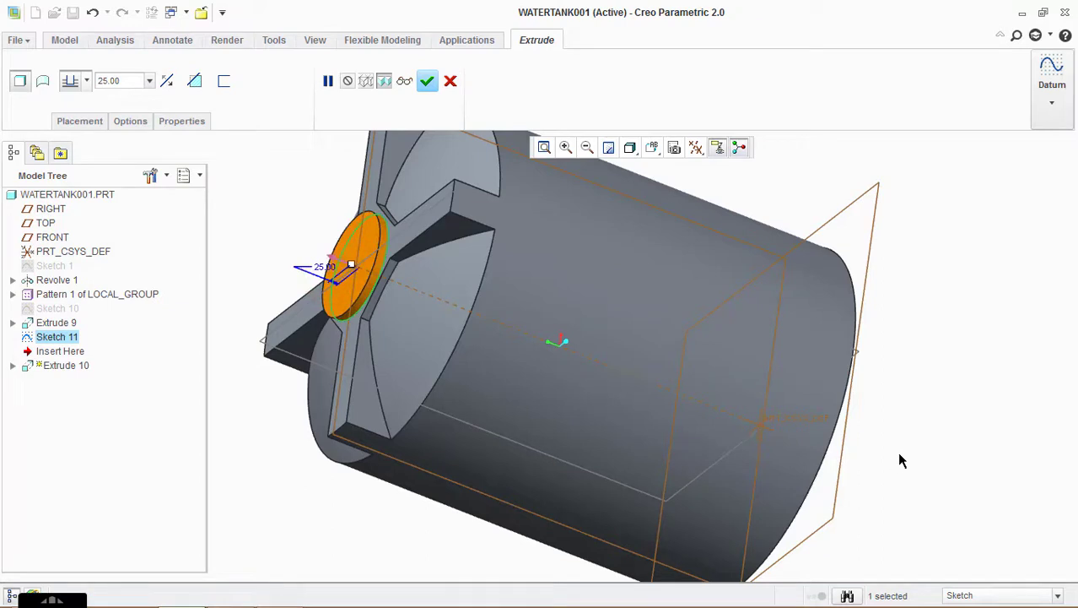
text(30)
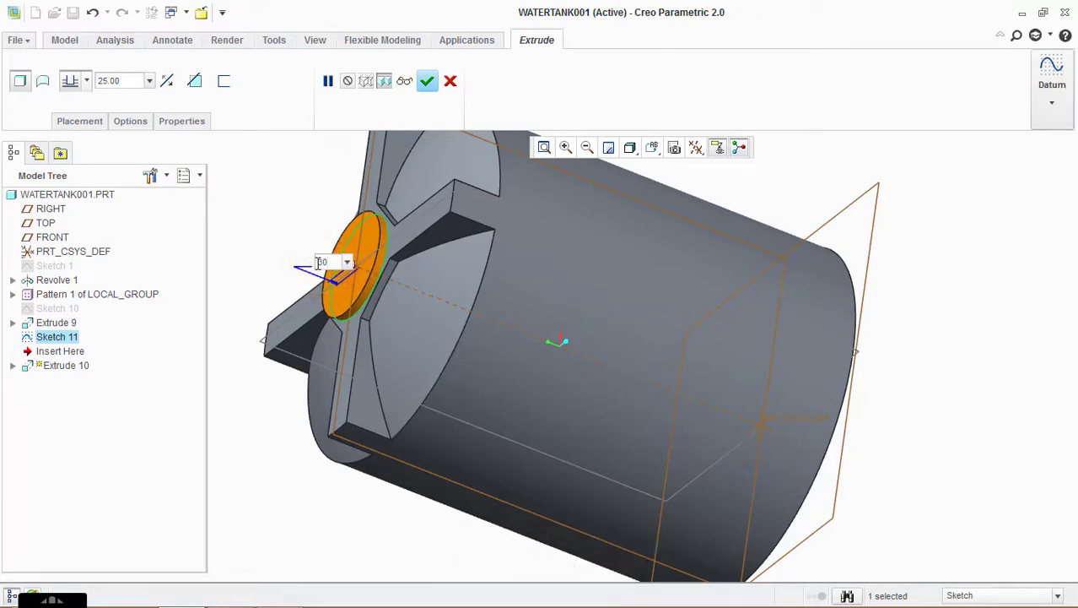
key(Return)
click(427, 81)
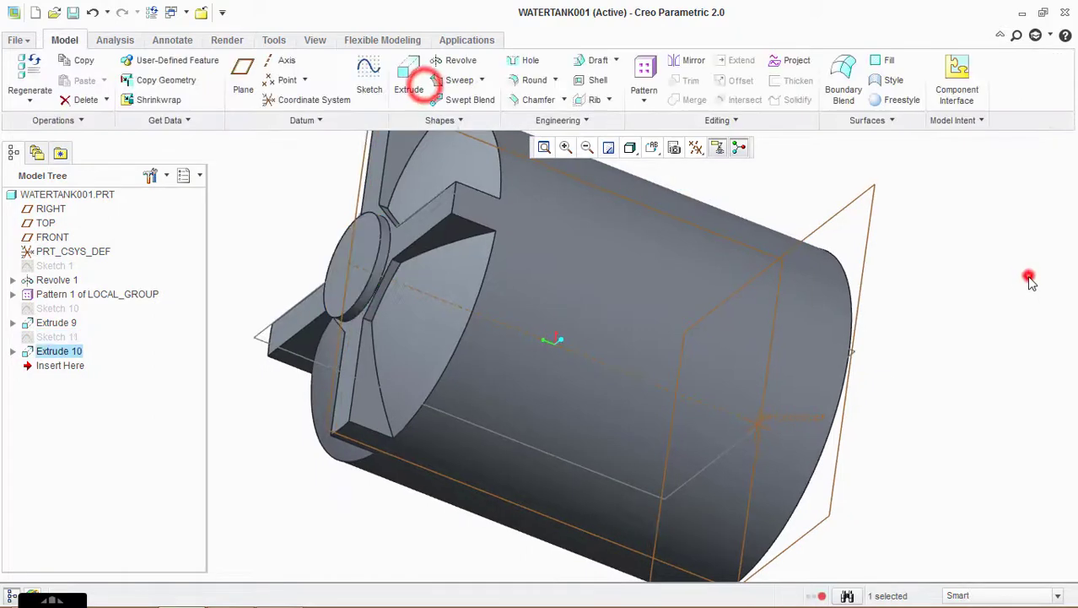
- Start a round on the long upper edge of one cross arm and set its radius to 15
scroll(876, 375, up, 3)
middle_drag(875, 376, 946, 296)
scroll(907, 421, down, 2)
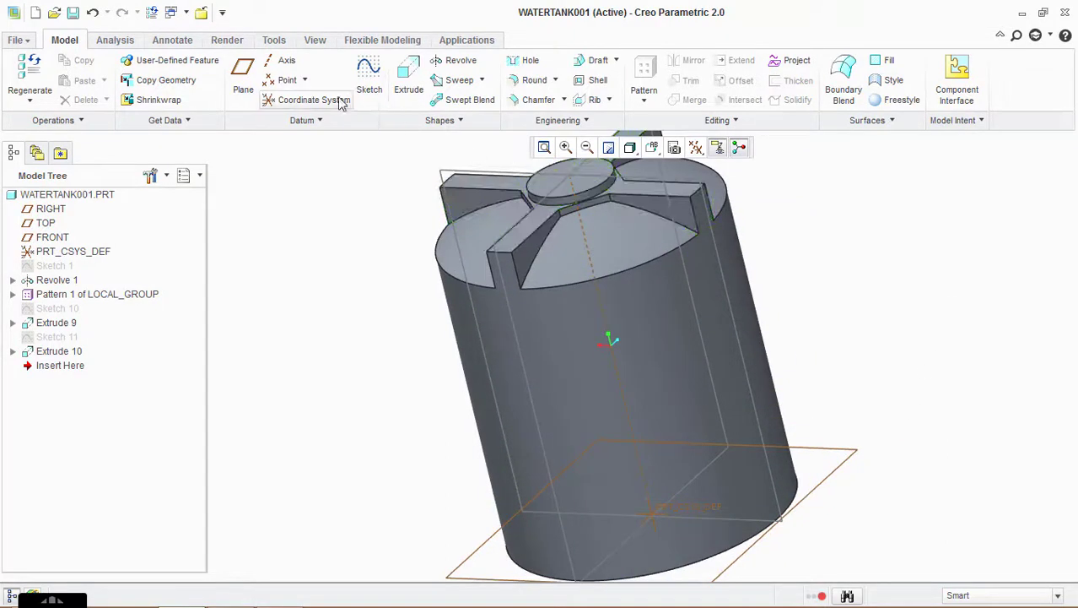
scroll(881, 446, up, 2)
middle_drag(881, 446, 827, 384)
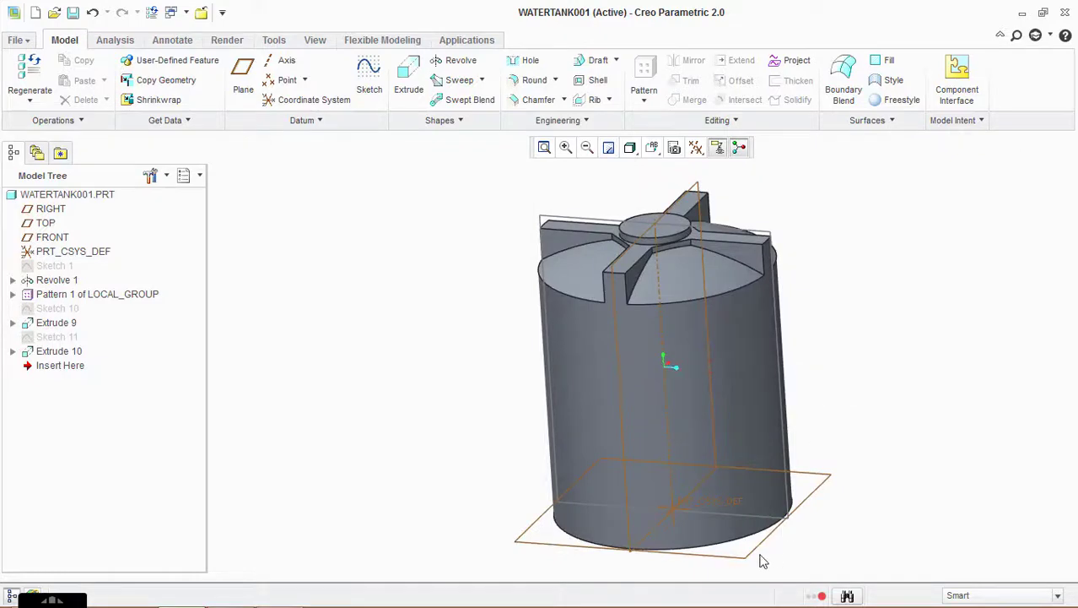
scroll(766, 228, down, 4)
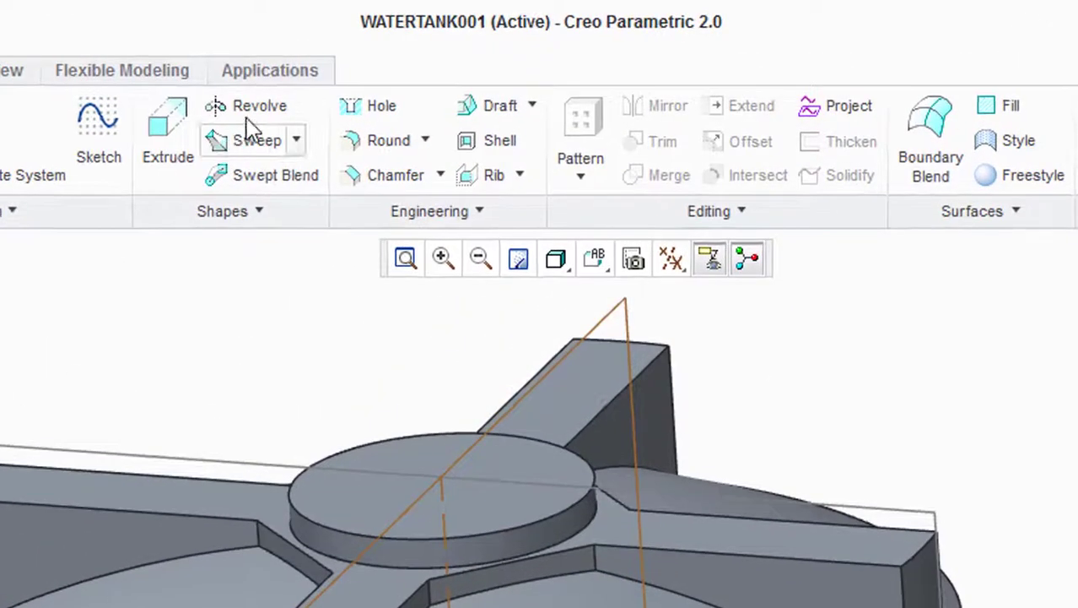
click(362, 140)
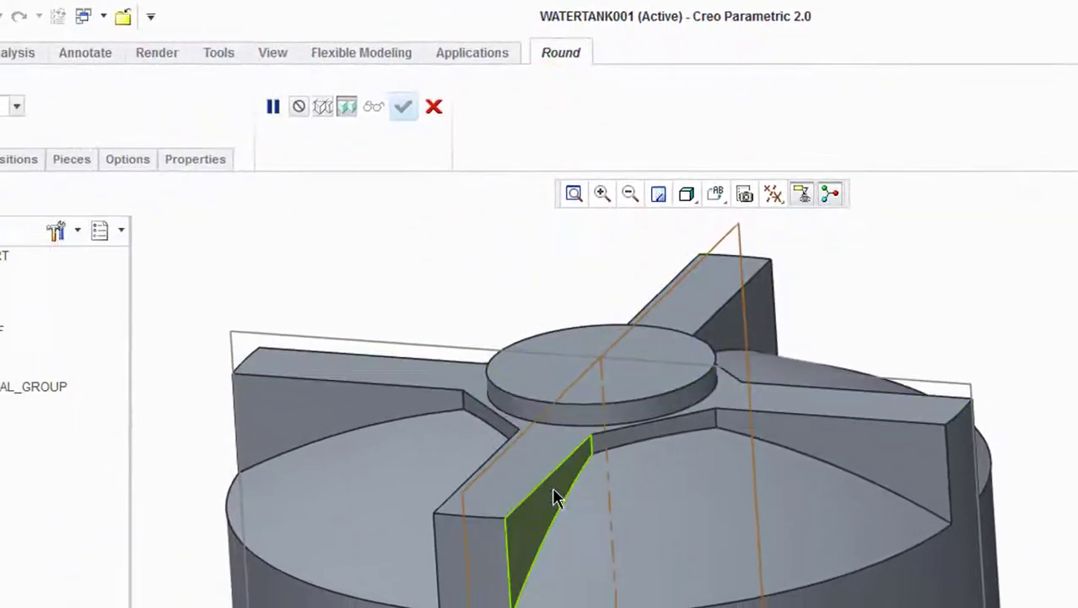
click(557, 485)
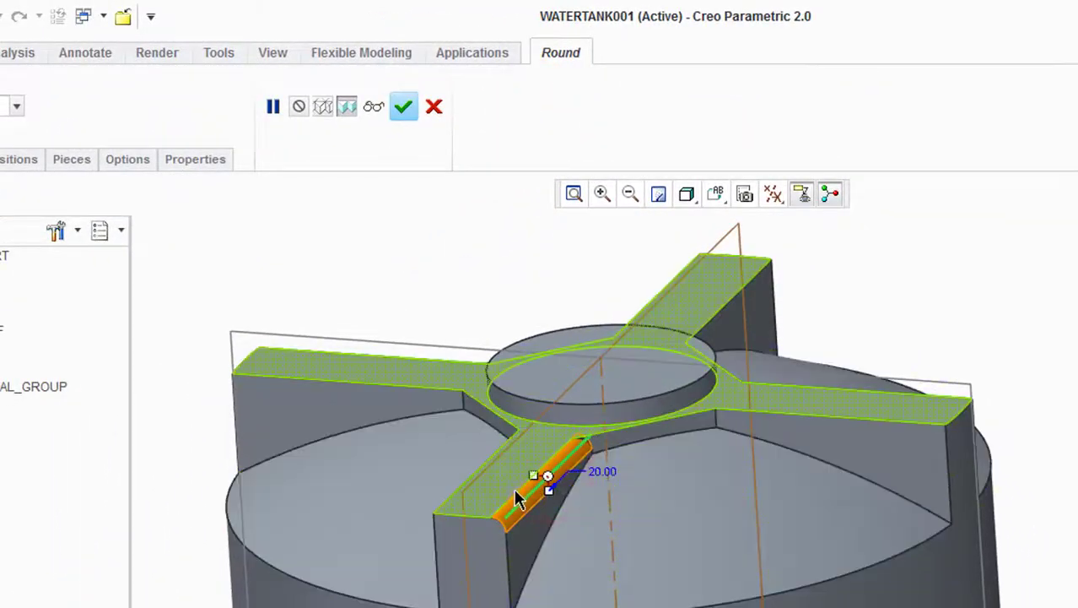
drag(549, 486, 548, 490)
double_click(601, 469)
text(15)
key(Return)
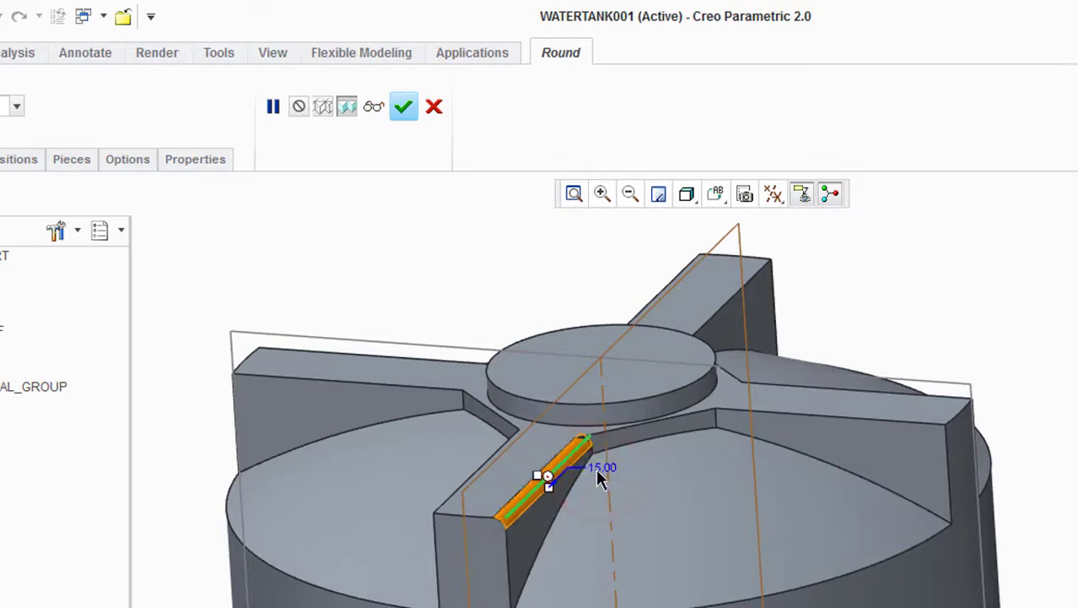
- Add the end edge of the same arm, the adjoining hub edge, and the neighbouring arm's upper edges to the radius 15 round
click(455, 492)
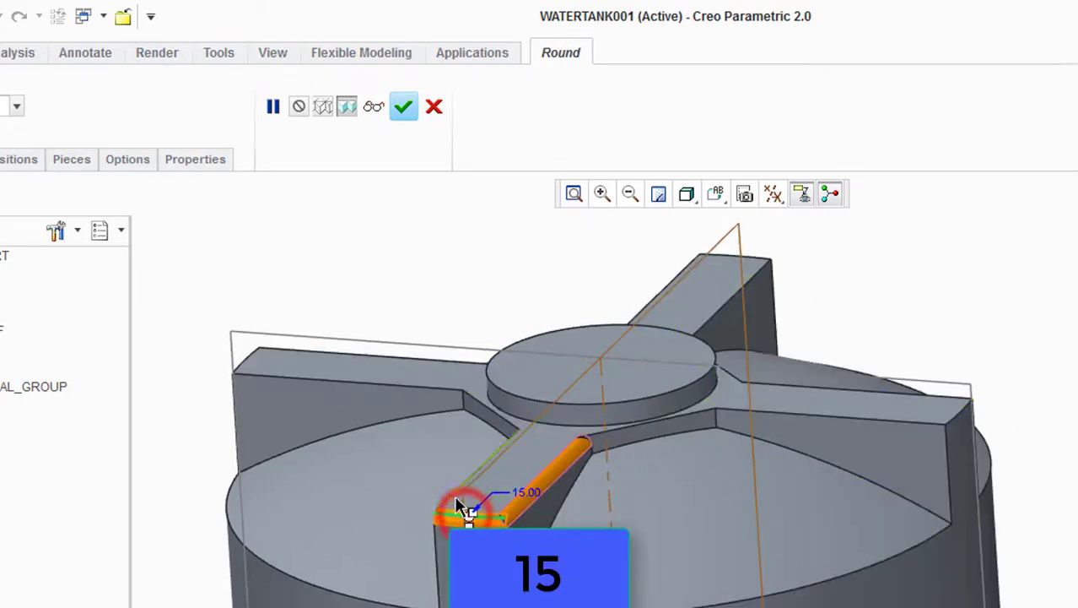
ctrl+click(652, 420)
ctrl+click(766, 413)
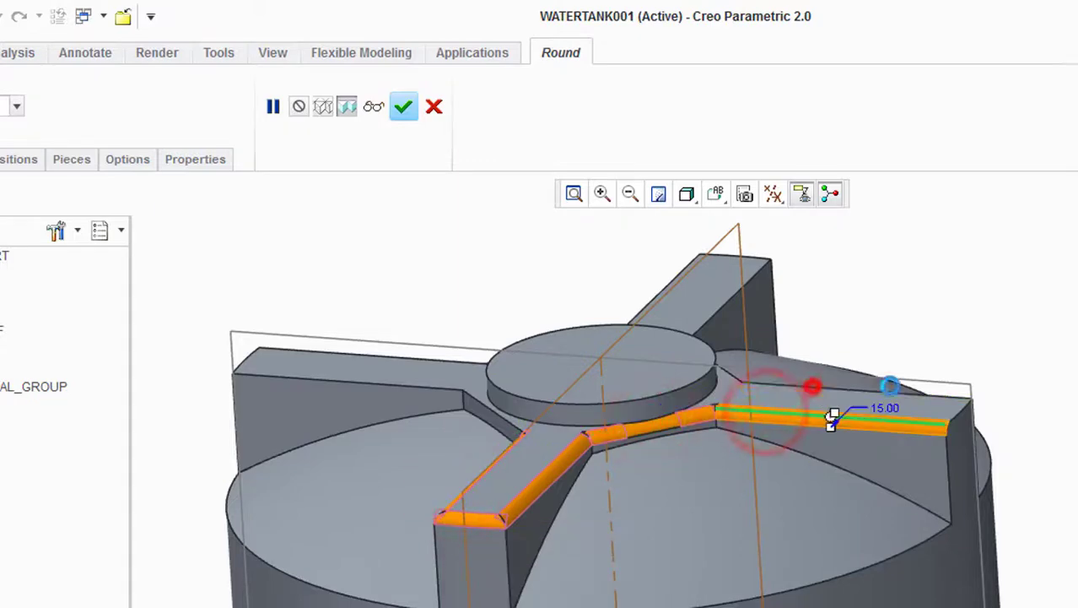
ctrl+click(813, 386)
ctrl+click(955, 417)
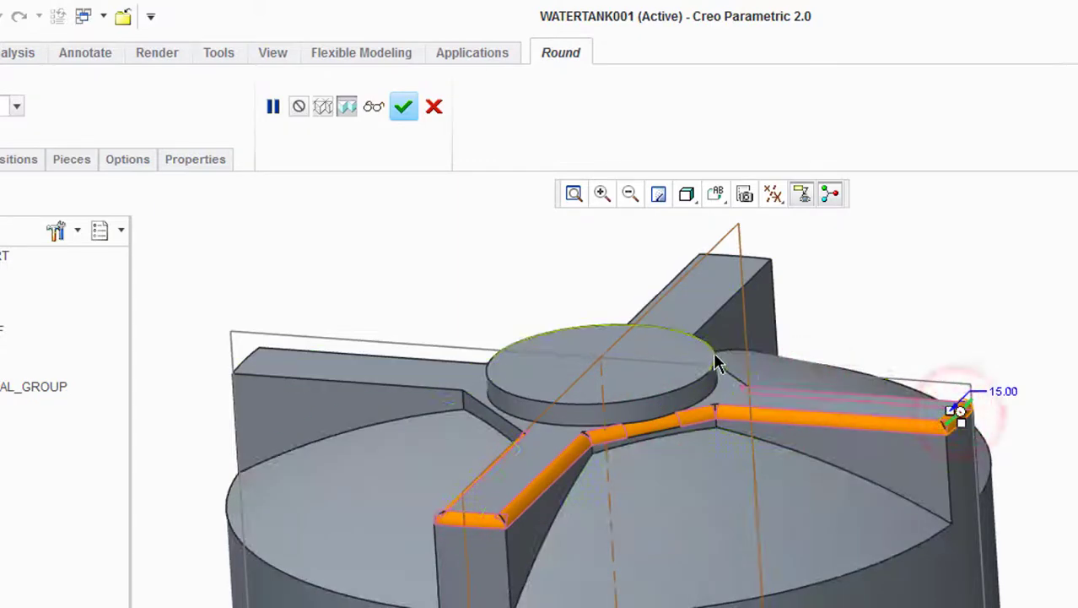
- Add the upper edges of the two remaining arms and the hub edges between them to the radius 15 round, and finish it
middle_drag(830, 385, 600, 509)
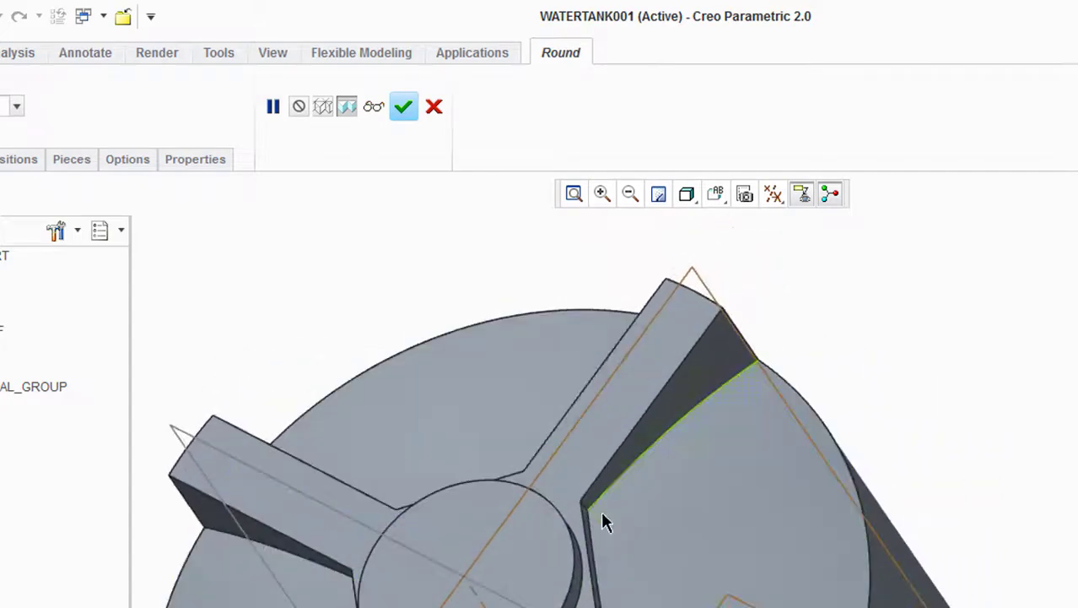
ctrl+click(586, 538)
ctrl+click(622, 438)
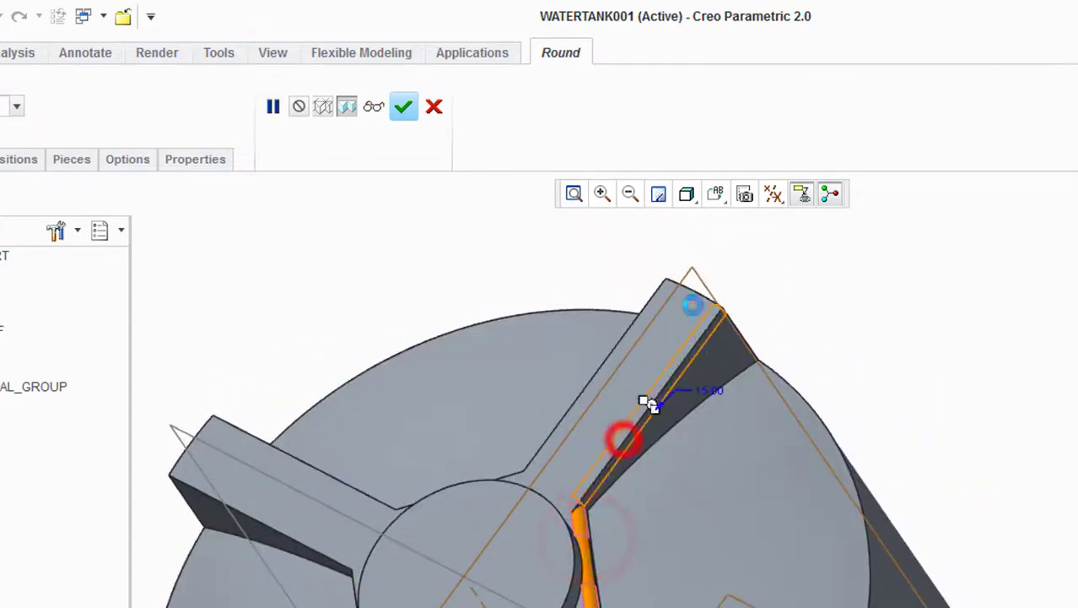
ctrl+click(700, 292)
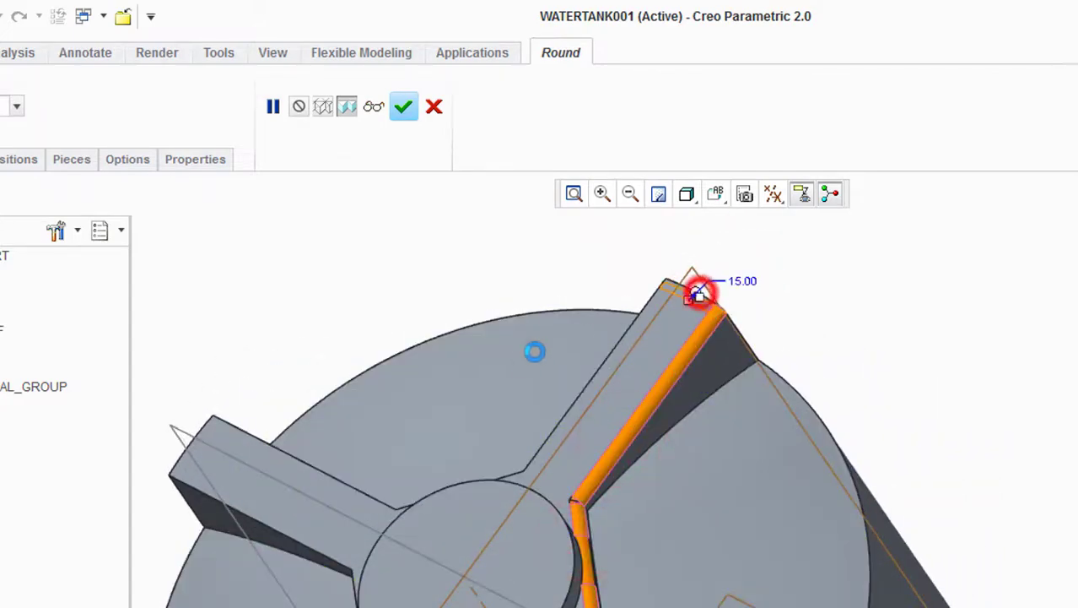
ctrl+click(598, 376)
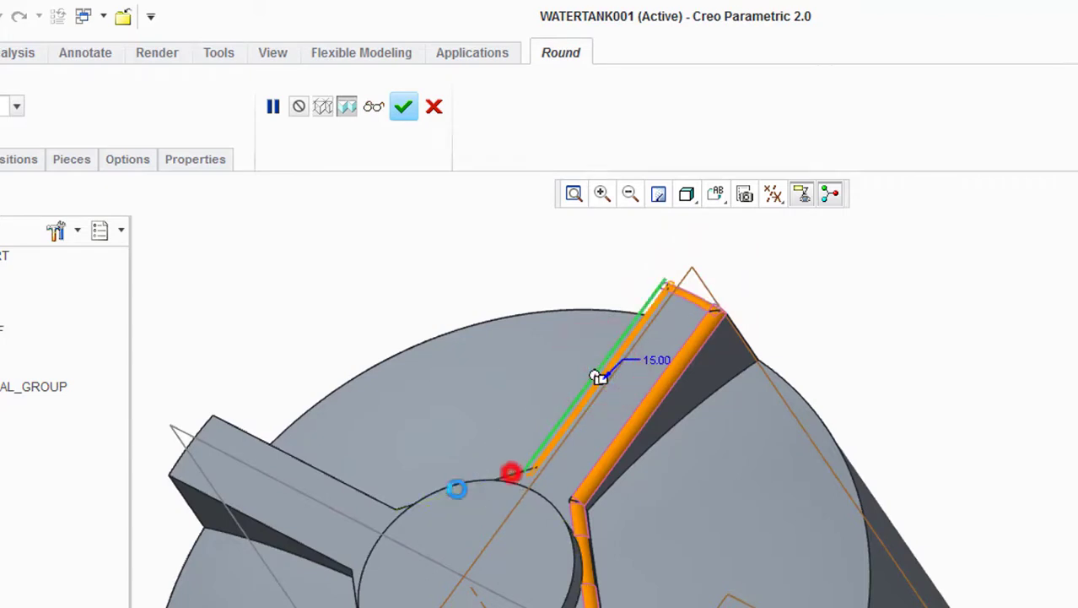
ctrl+click(511, 469)
ctrl+click(337, 476)
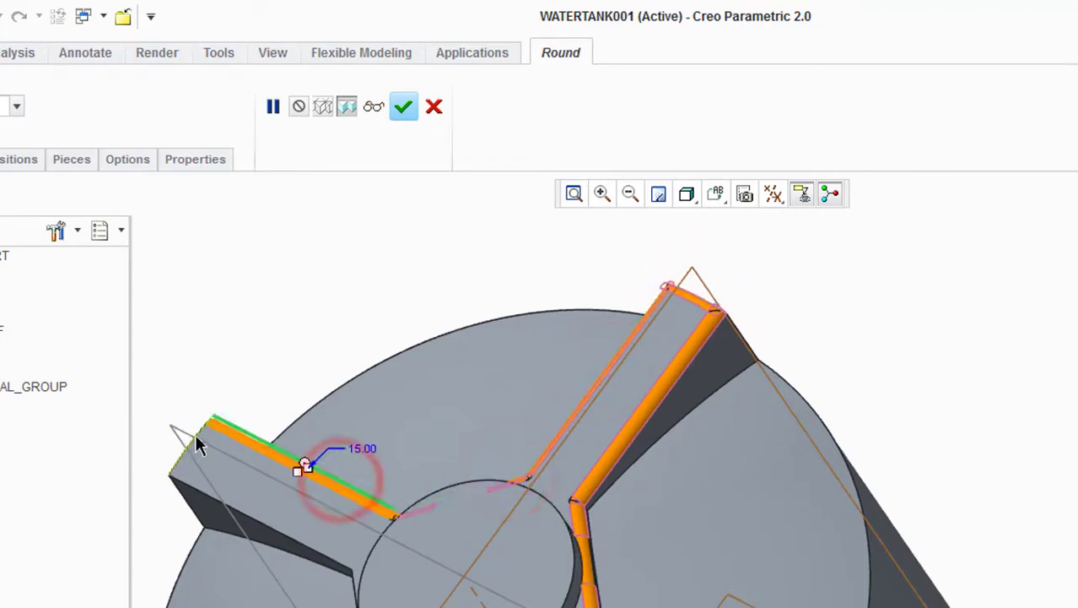
ctrl+click(196, 433)
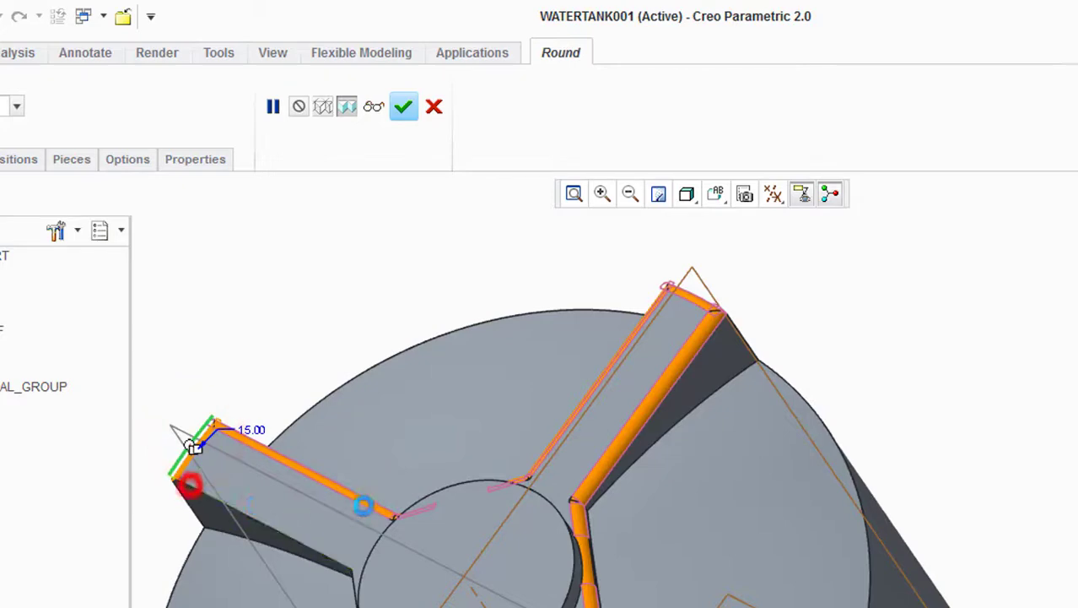
middle_drag(488, 541, 494, 500)
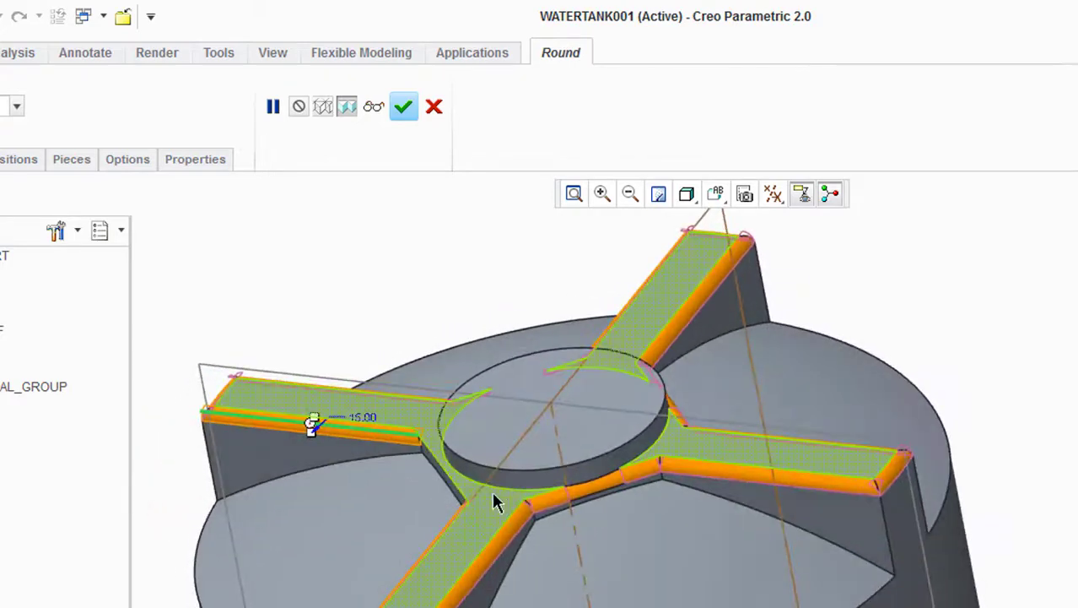
ctrl+click(443, 467)
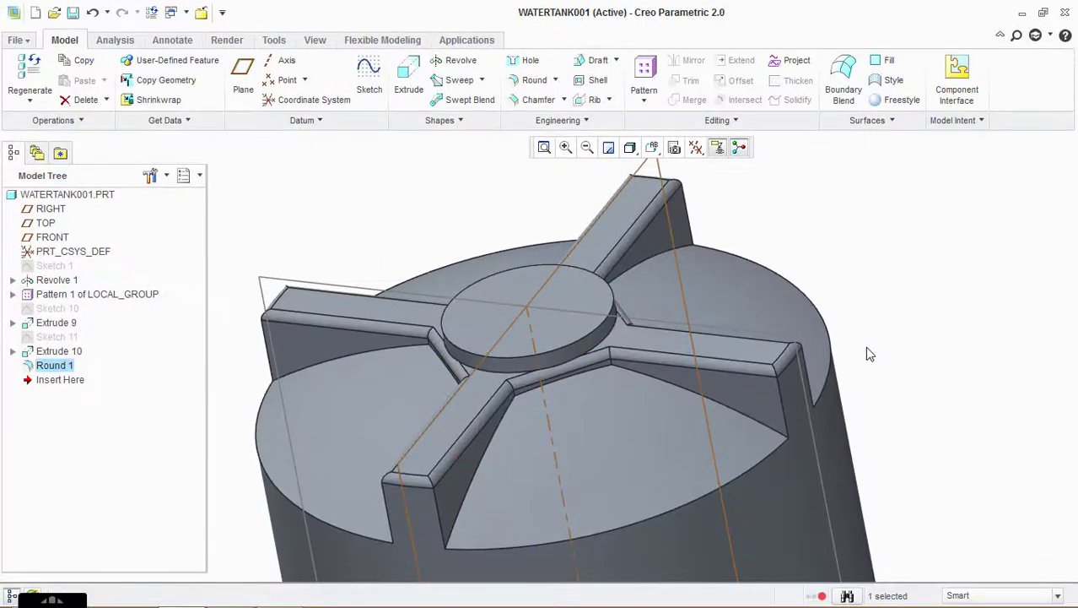
- Set the model's display style to Shading With Reflections
scroll(867, 348, down, 2)
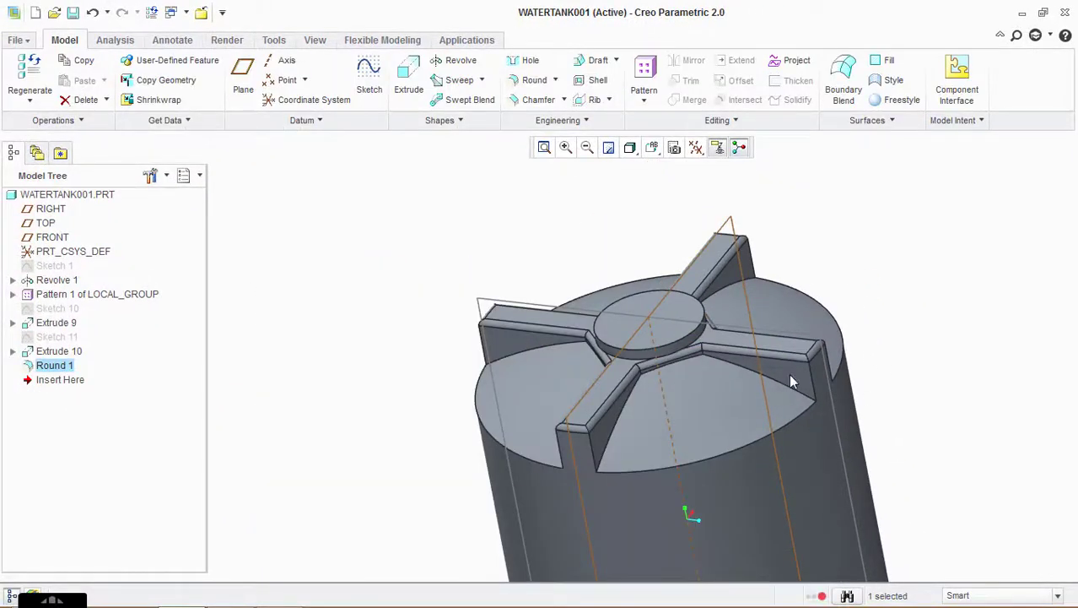
scroll(835, 405, down, 1)
click(631, 148)
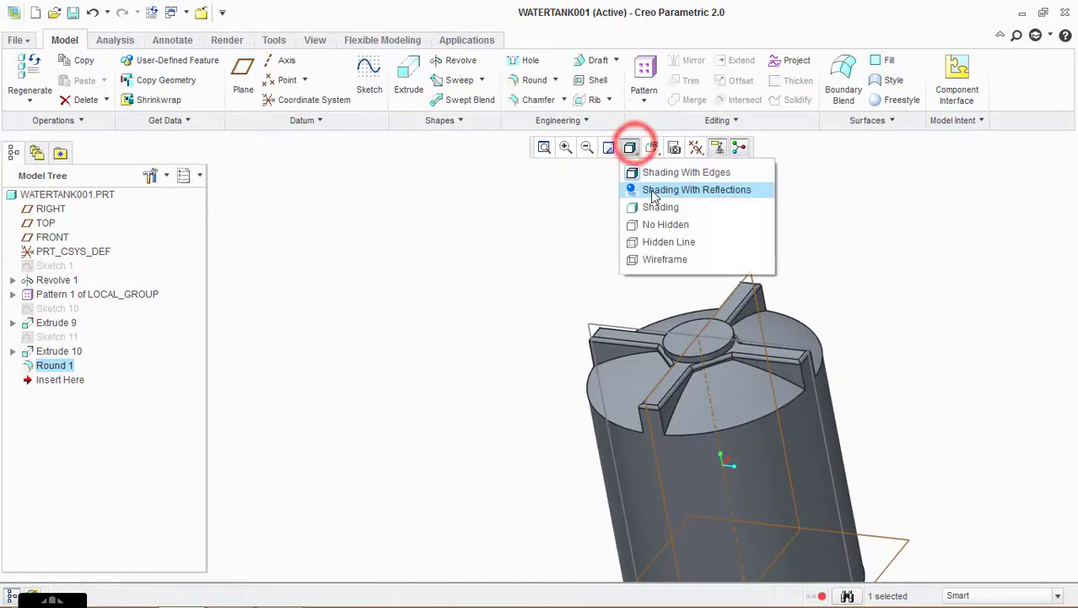
click(652, 191)
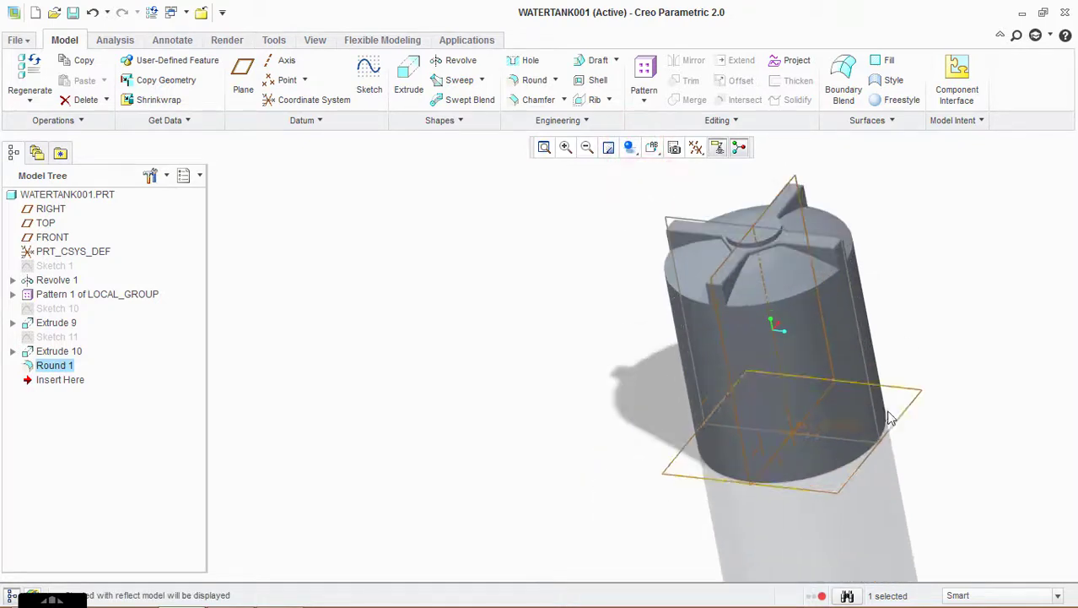
- Create a datum plane offset 900 above the TOP plane, crossing the upper part of the tank body
scroll(935, 276, up, 2)
click(823, 543)
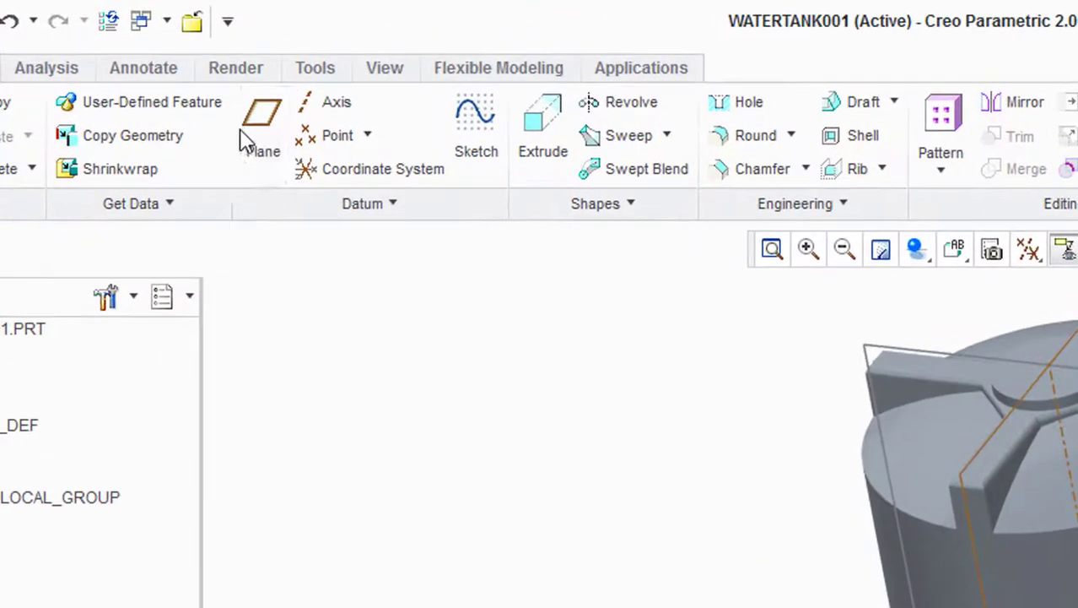
click(245, 135)
drag(691, 458, 711, 525)
middle_drag(711, 525, 616, 525)
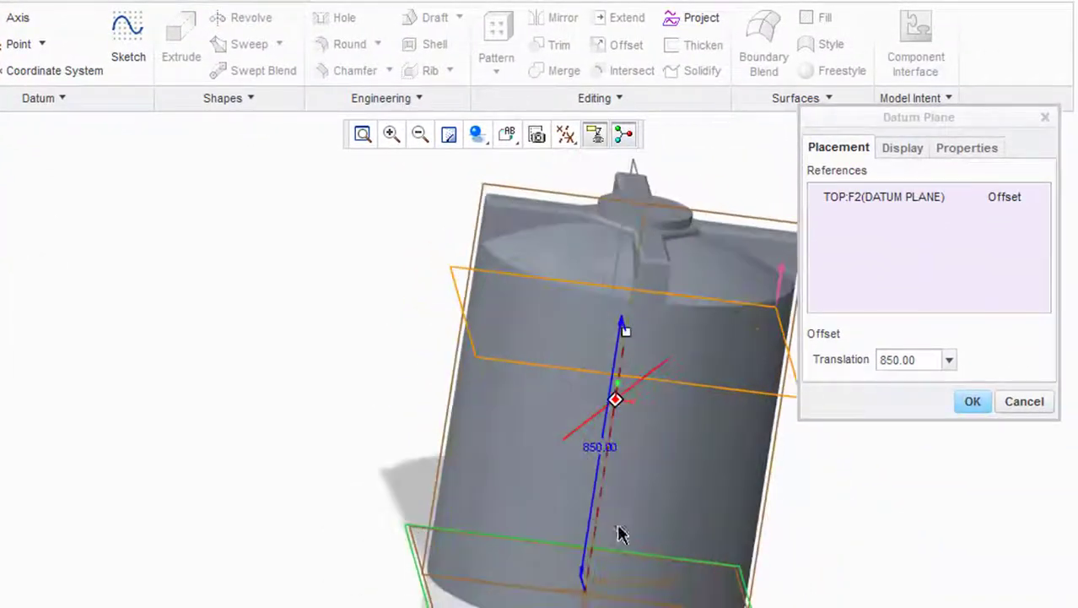
mouse_move(602, 409)
middle_down()
mouse_move(409, 369)
mouse_move(607, 414)
middle_up()
middle_drag(679, 465, 675, 449)
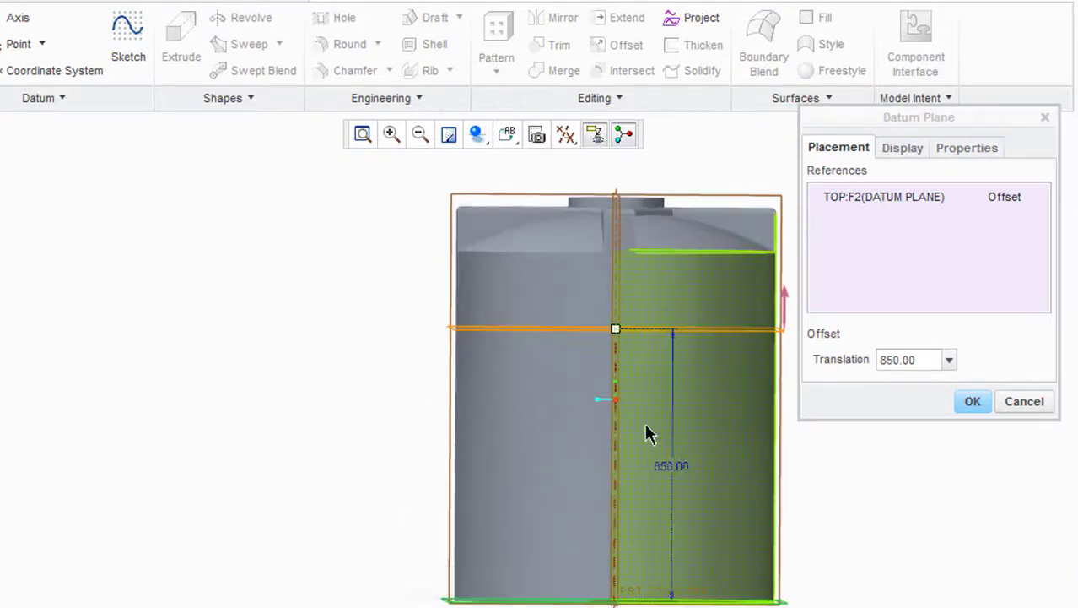
drag(616, 328, 620, 313)
double_click(675, 452)
text(90)
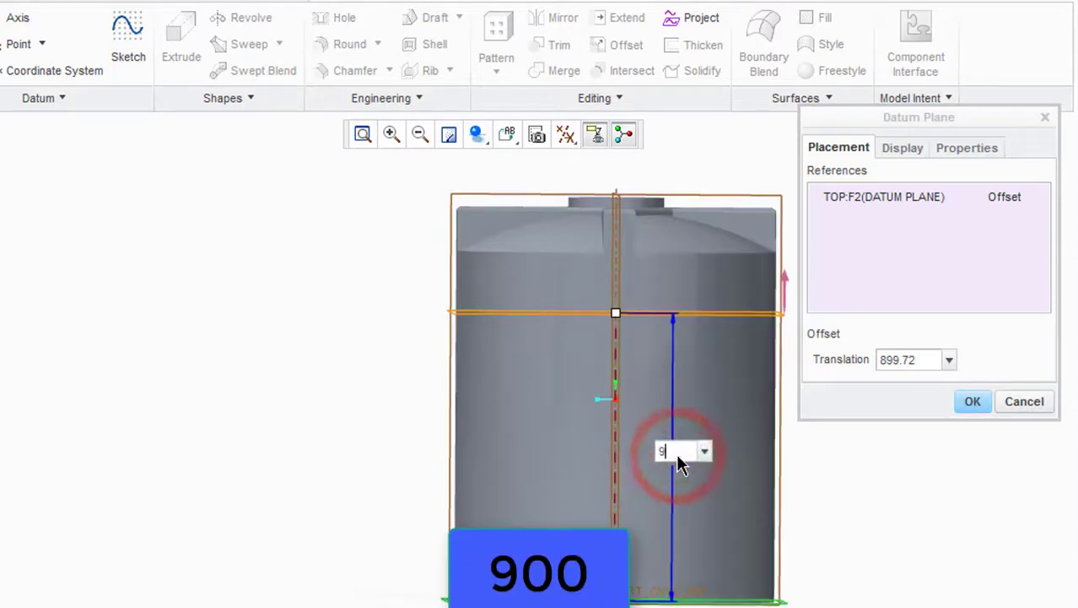
click(974, 402)
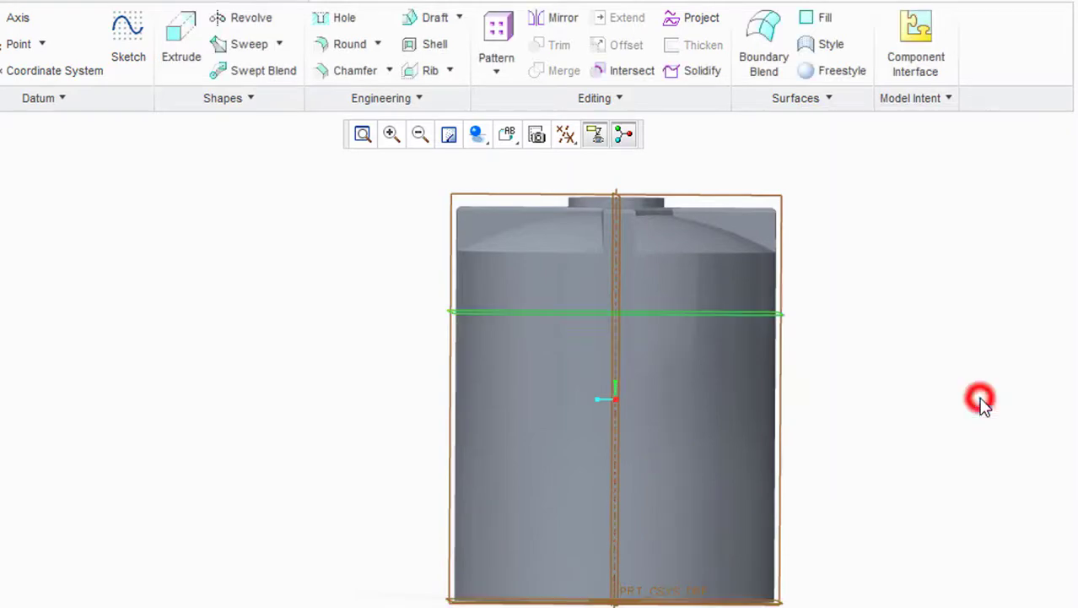
- Start a sketch on the new offset datum plane and draw a circle centred on the reference intersection
mouse_move(872, 356)
middle_down()
mouse_move(851, 346)
mouse_move(903, 336)
middle_up()
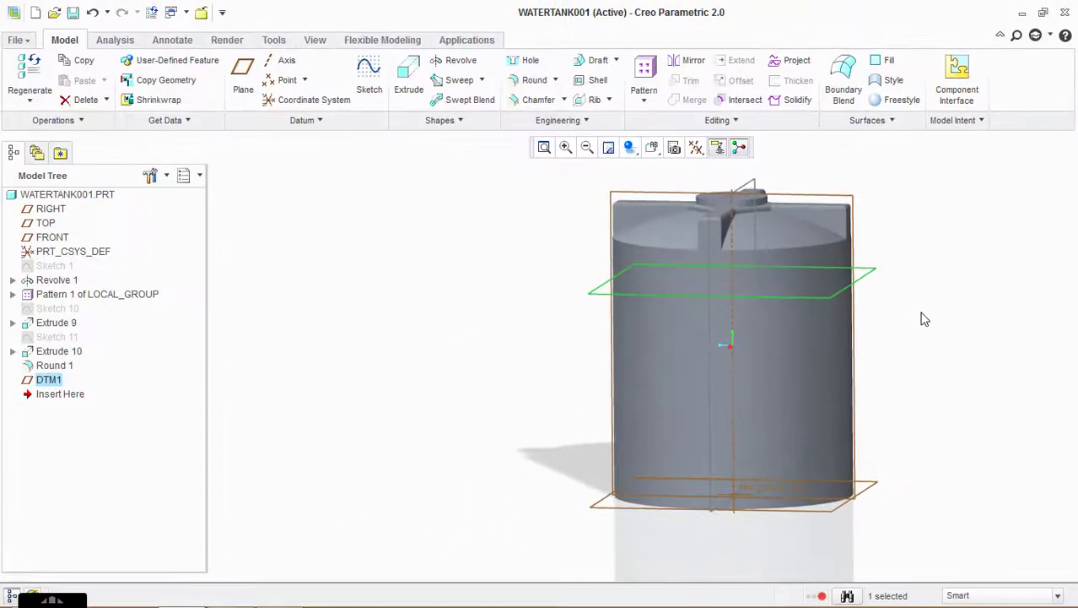
click(369, 91)
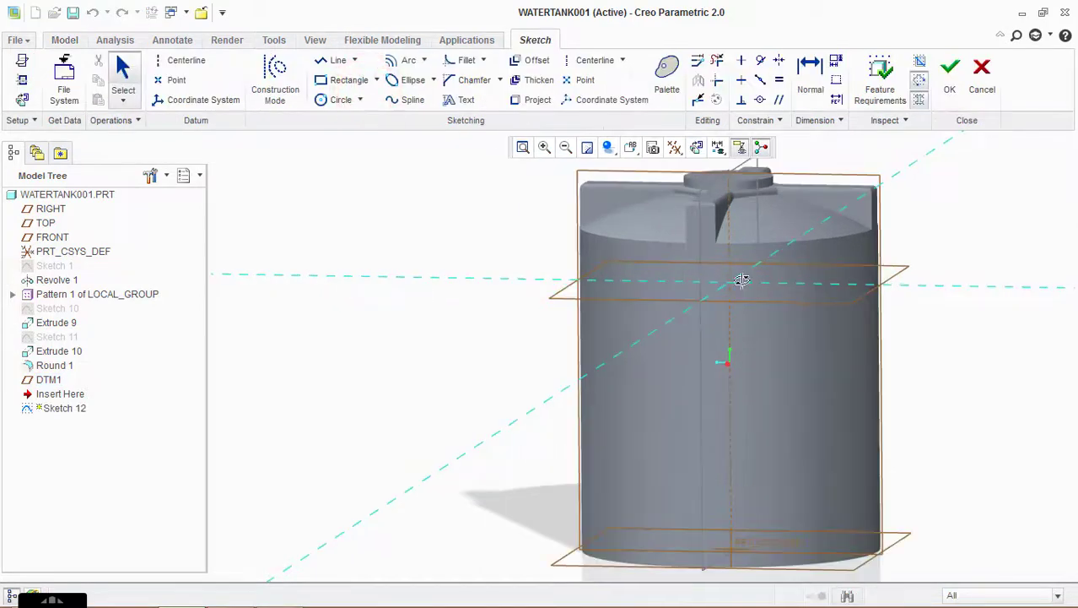
click(340, 100)
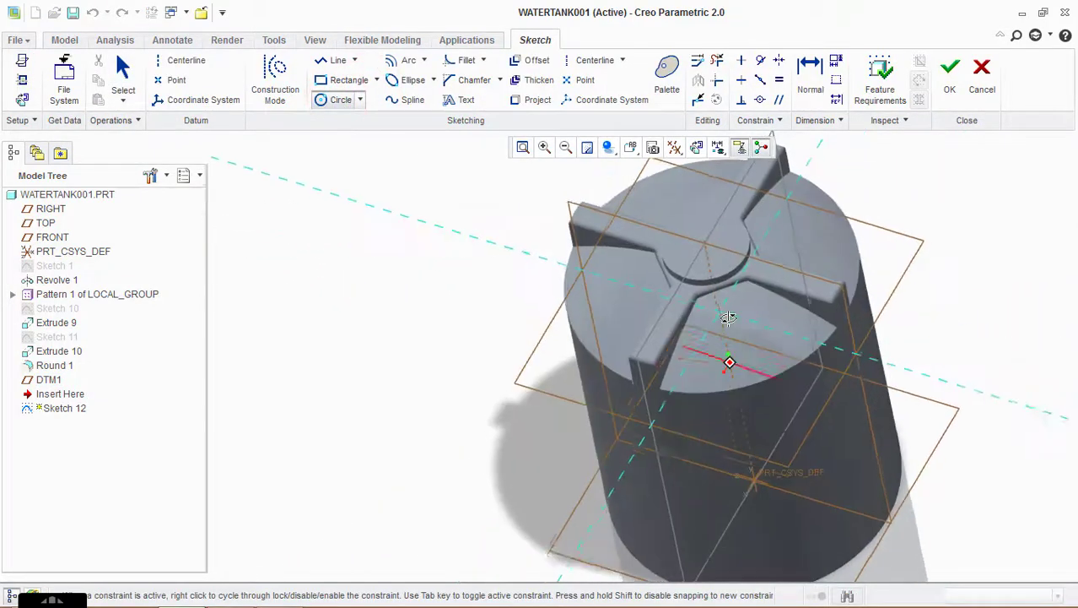
click(719, 313)
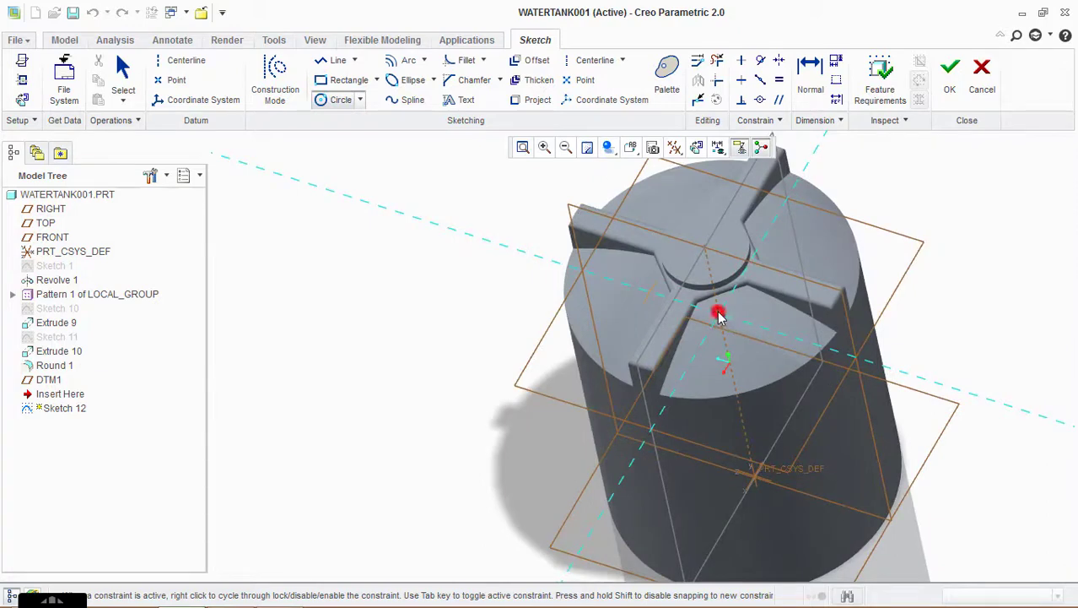
click(753, 404)
middle_click(754, 404)
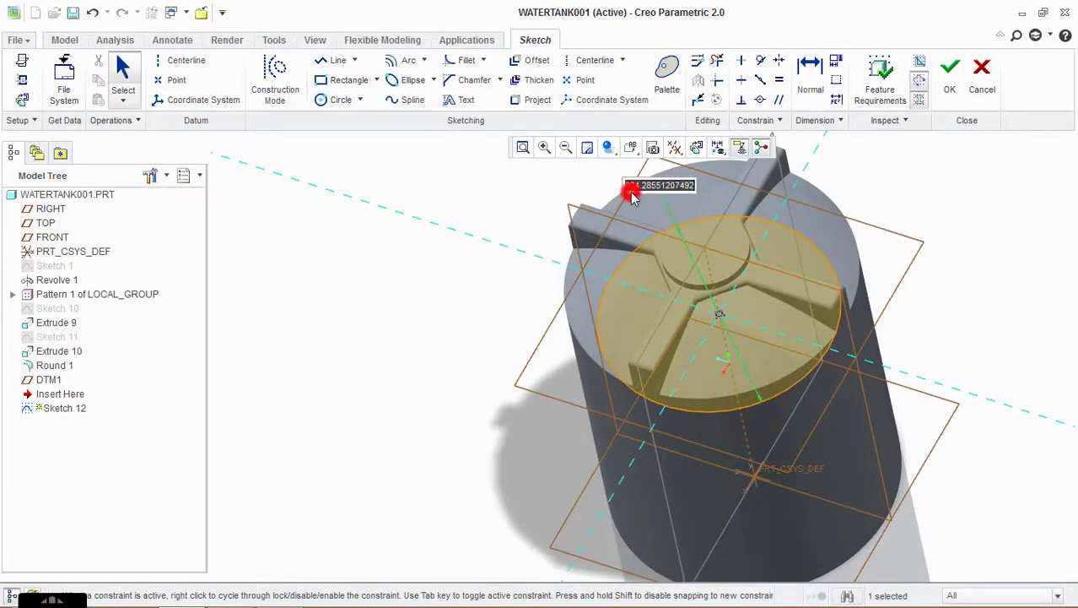
- Set the circle's diameter to 1000 and finish the sketch on the offset plane
key(Escape)
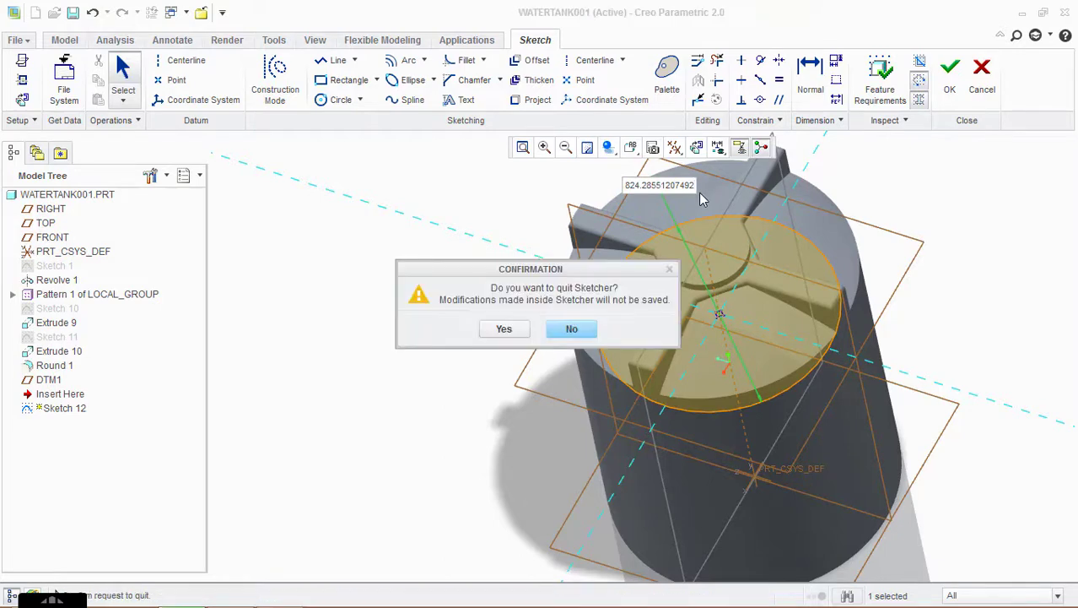
click(572, 331)
double_click(643, 192)
text(1000)
key(Return)
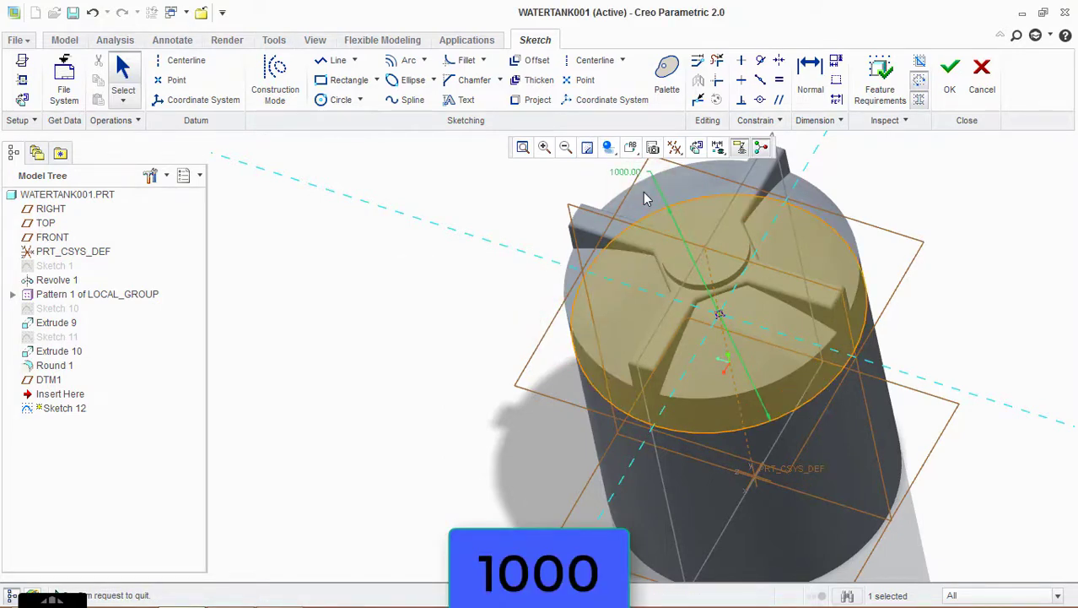
click(949, 75)
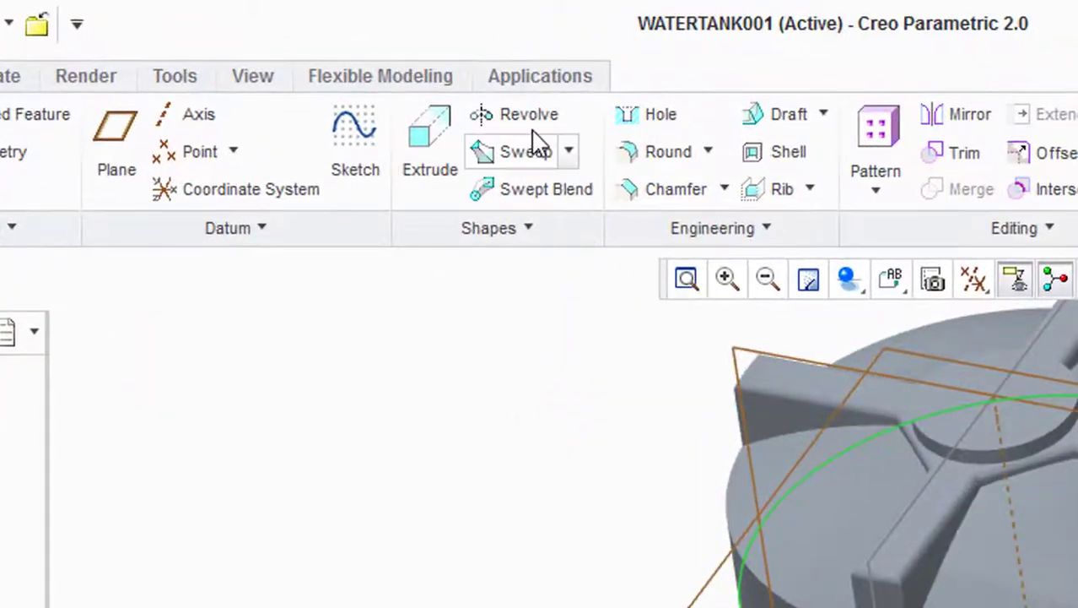
- Start a sweep along the sketched circle and draw a section circle of diameter 30 centred on the trajectory's start point
click(531, 145)
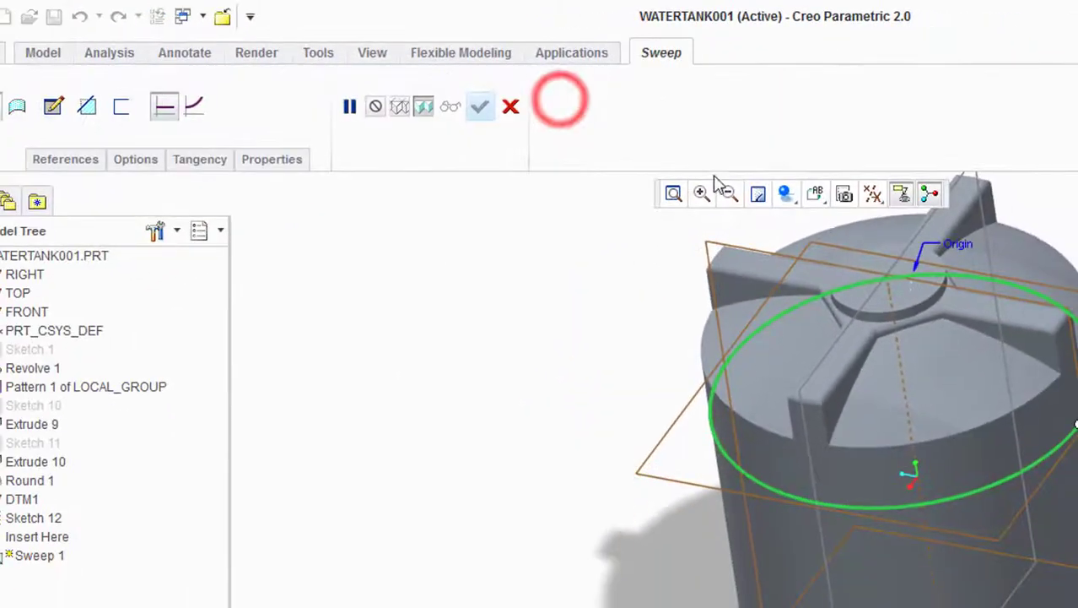
click(49, 108)
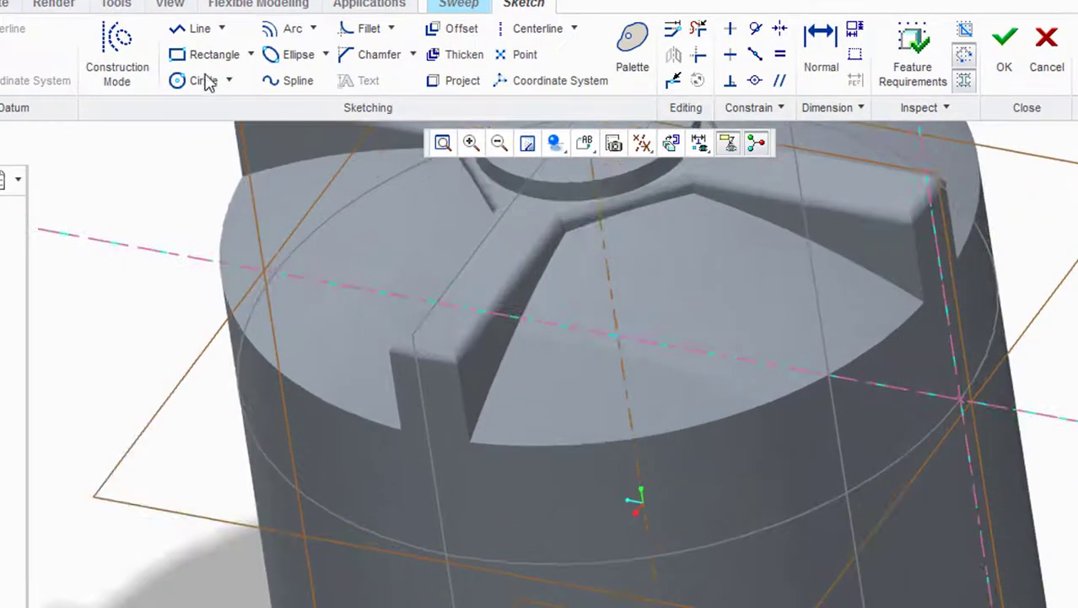
click(204, 82)
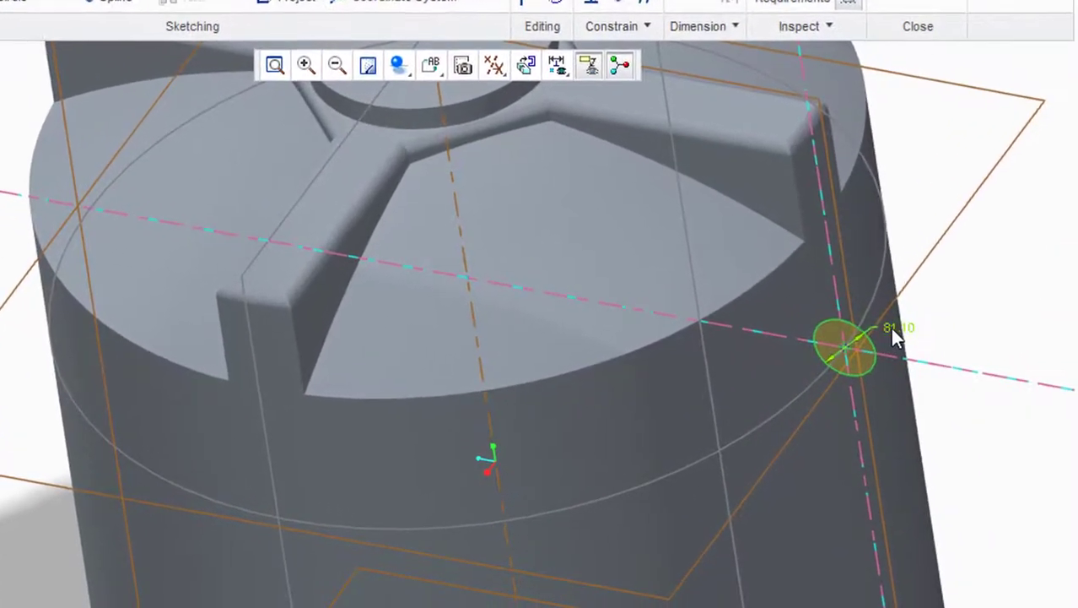
click(1001, 382)
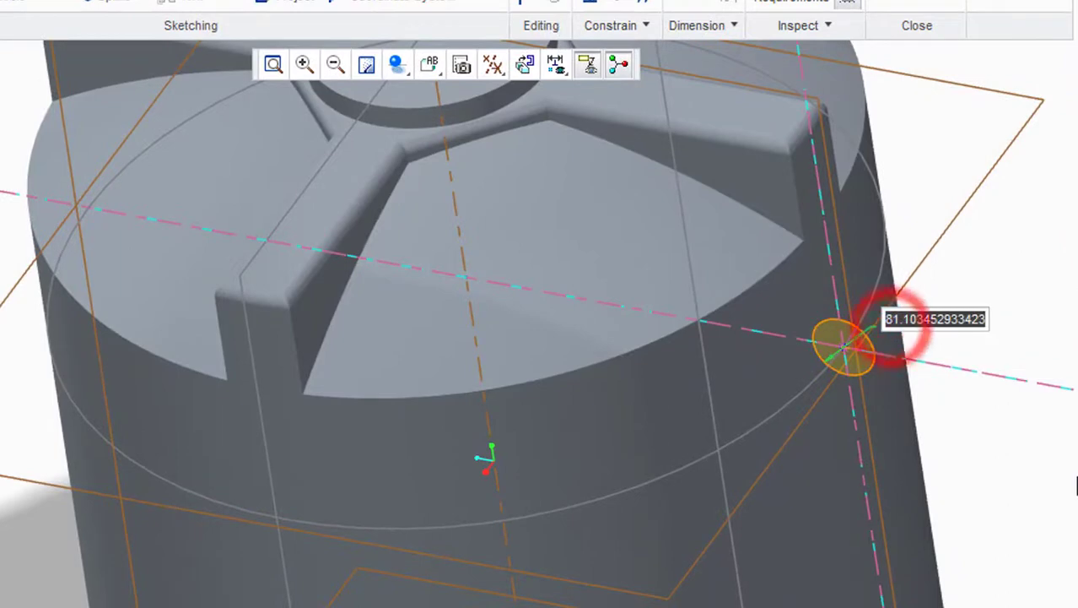
key(Return)
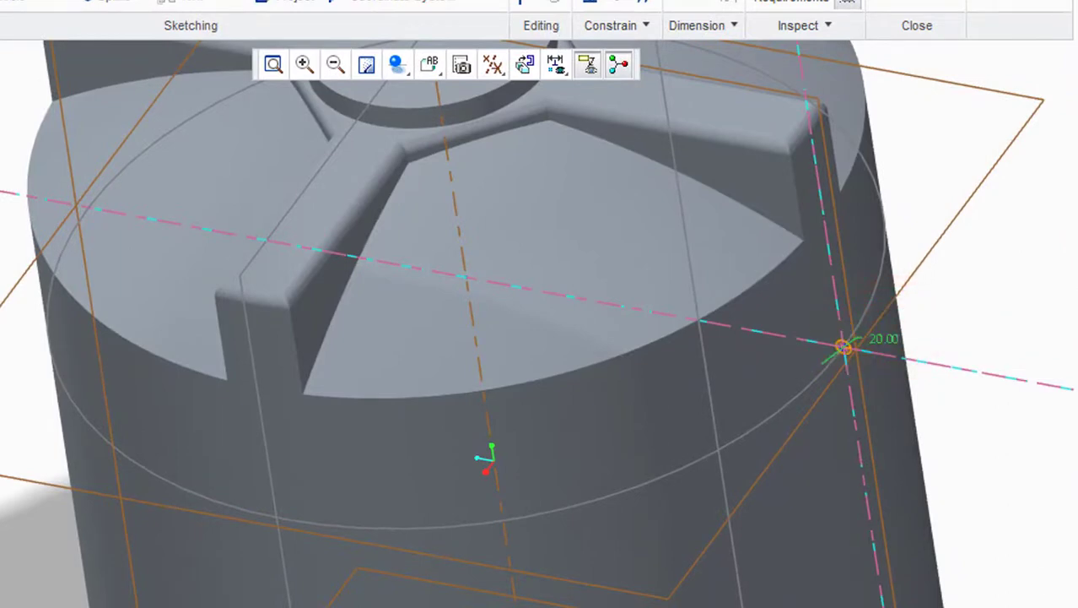
text(30)
key(Return)
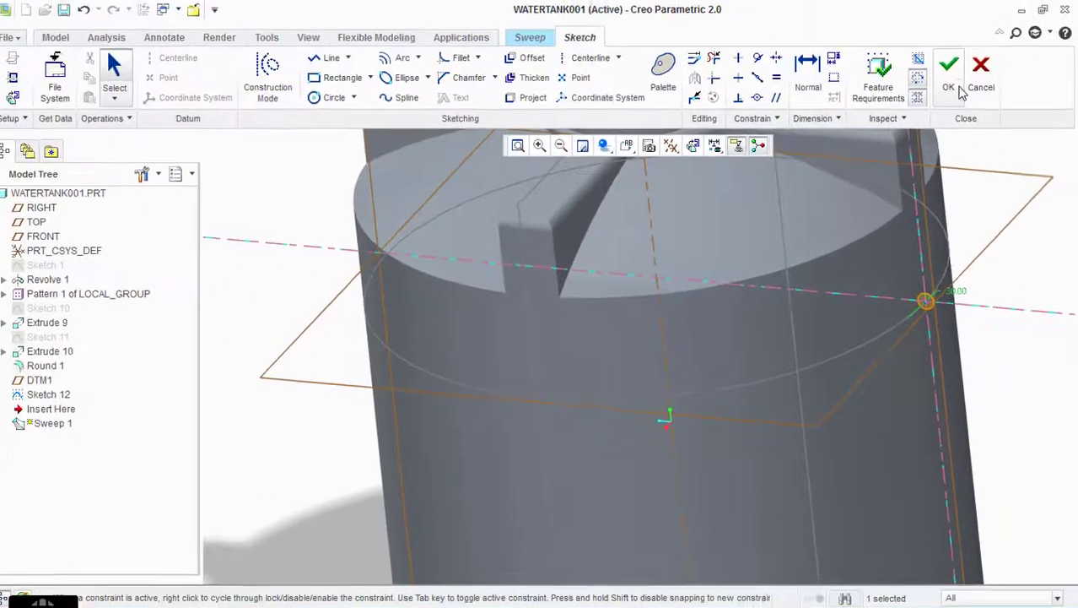
- Accept the circular section, make the sweep remove material from the tank wall, and complete it
click(958, 85)
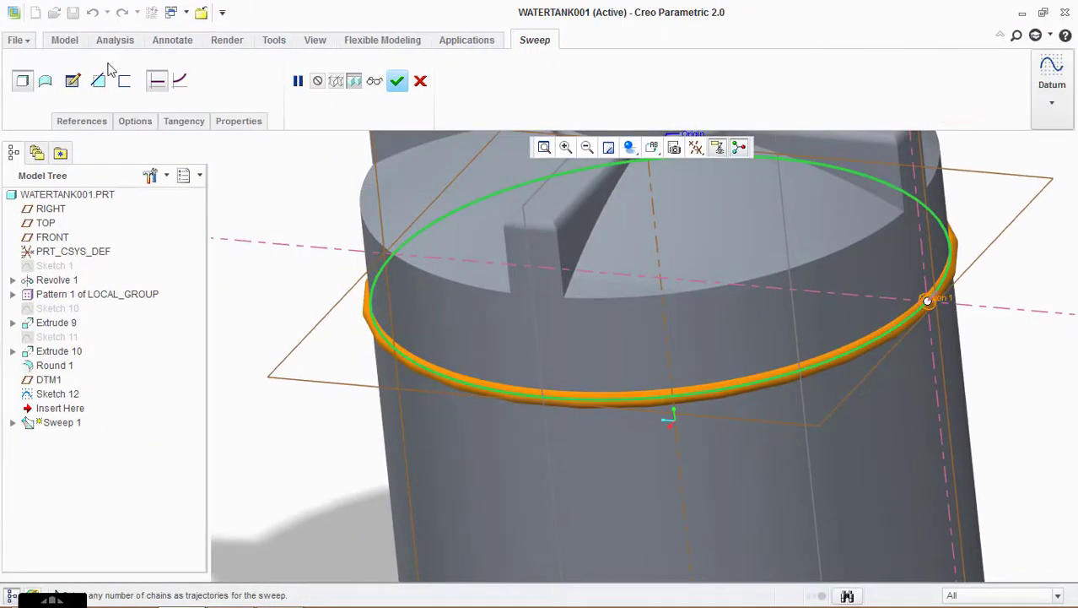
click(100, 82)
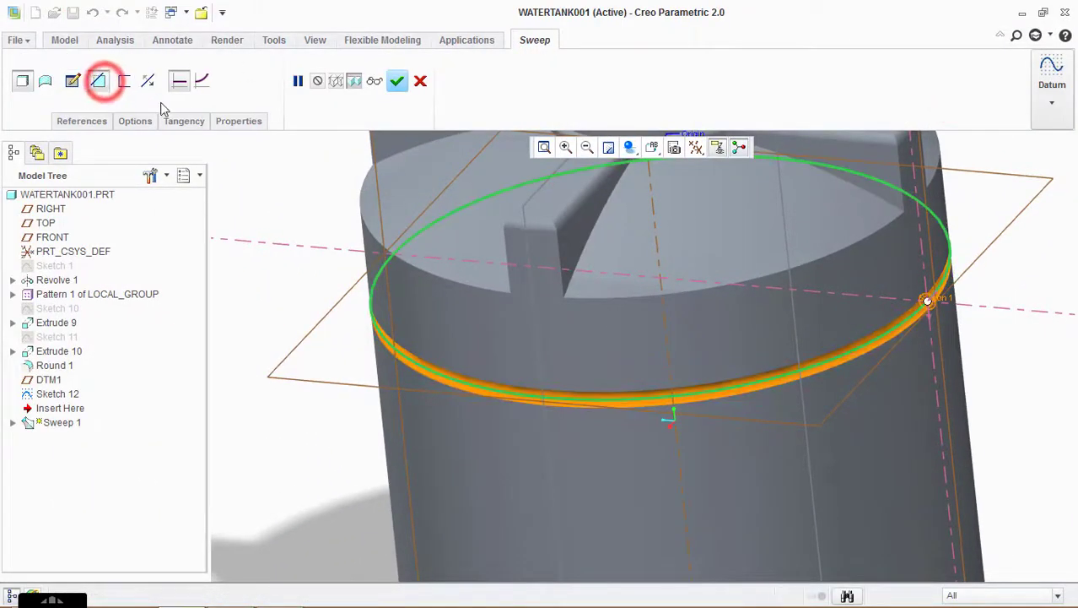
click(406, 78)
- Start a direction pattern of the swept groove along the tank's central axis, pointing down the body with a spacing of about 188
scroll(428, 230, down, 5)
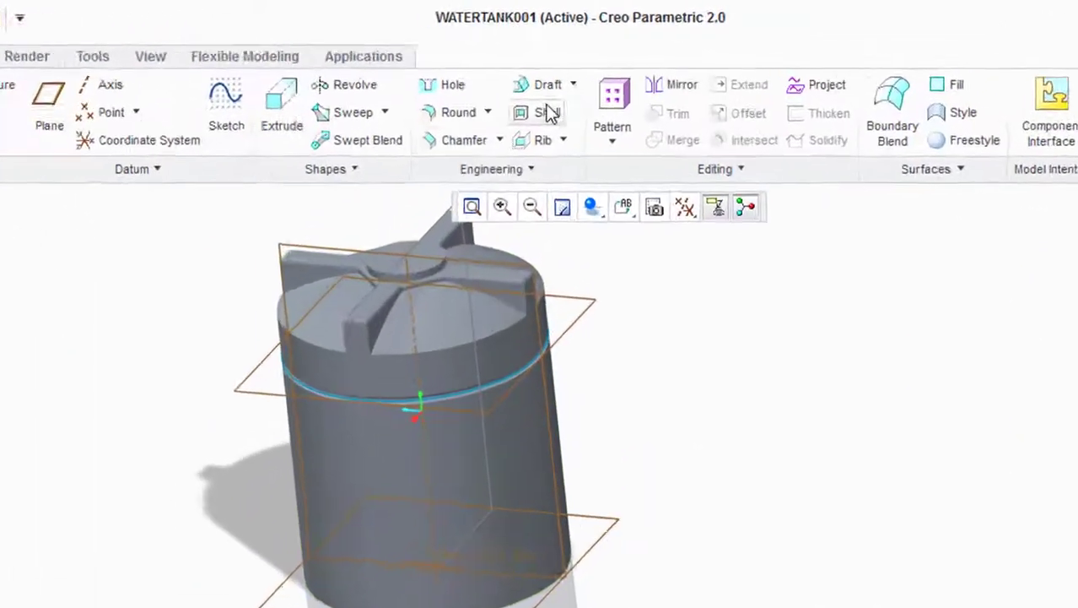
click(611, 94)
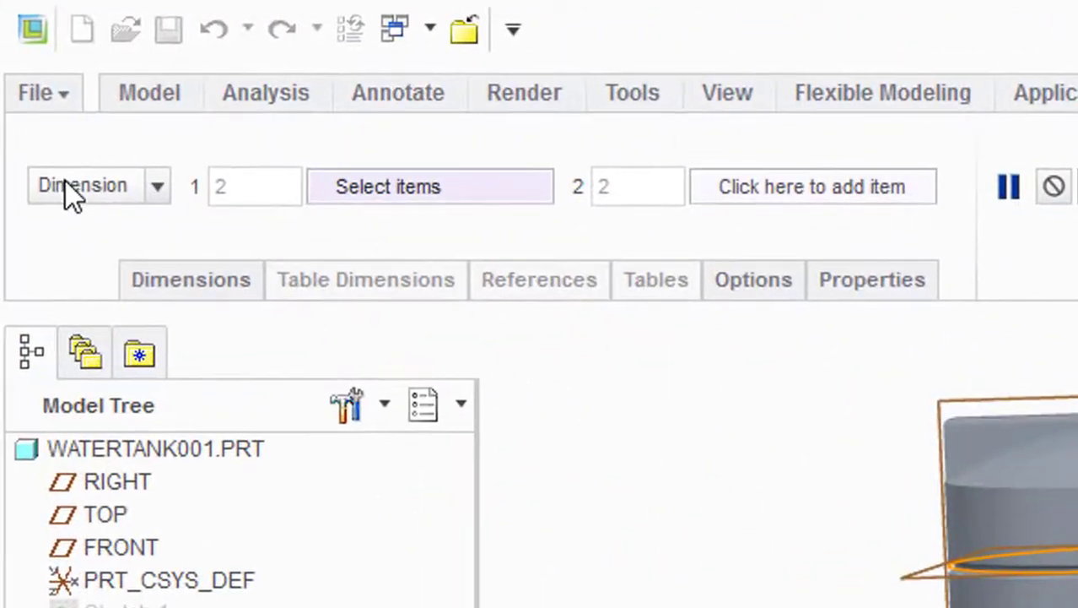
click(65, 180)
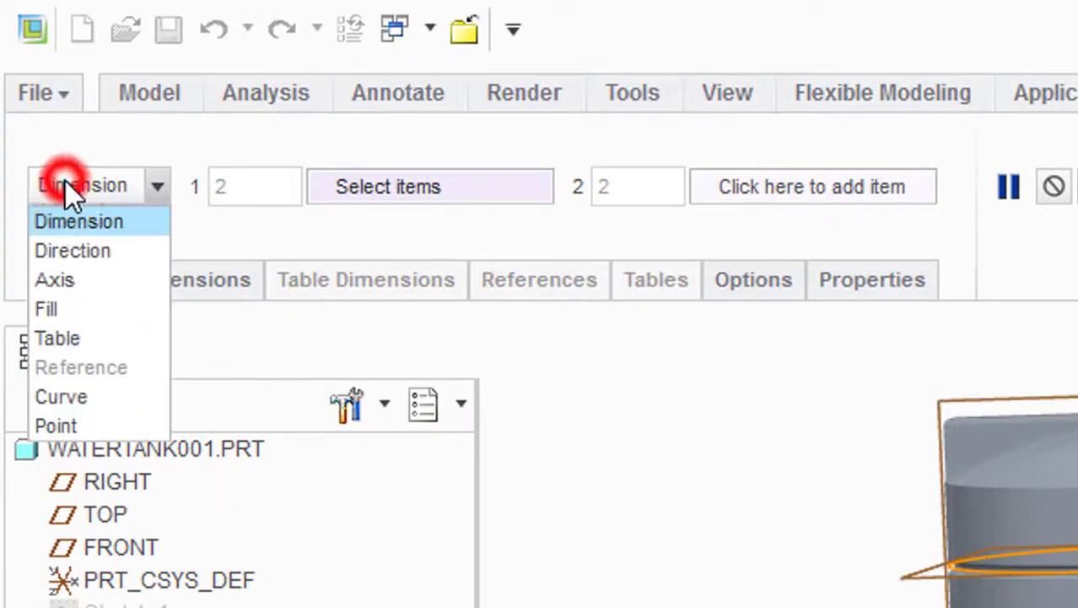
click(74, 248)
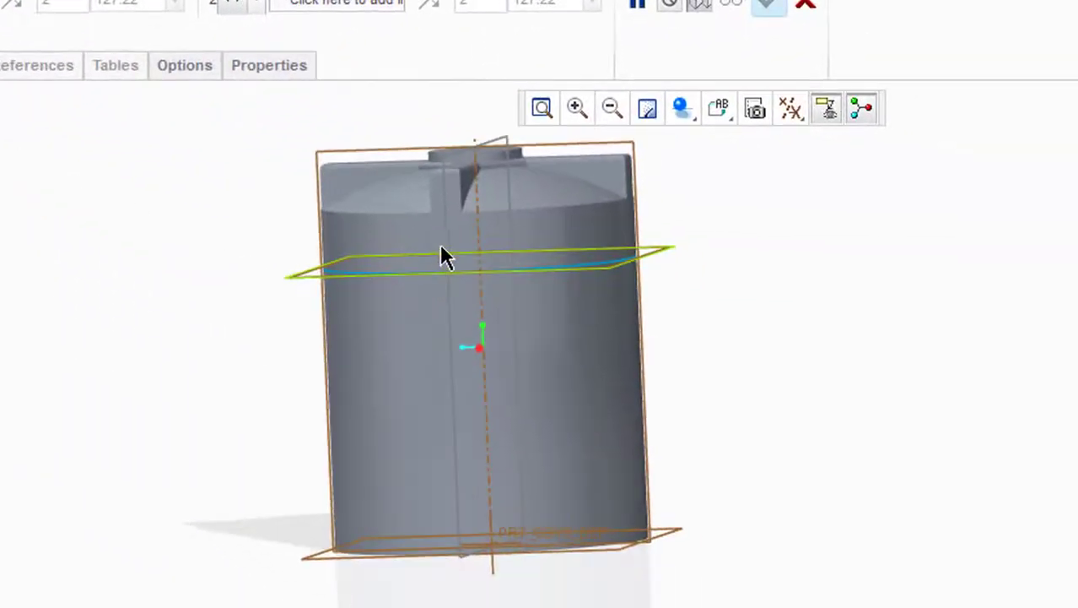
click(503, 262)
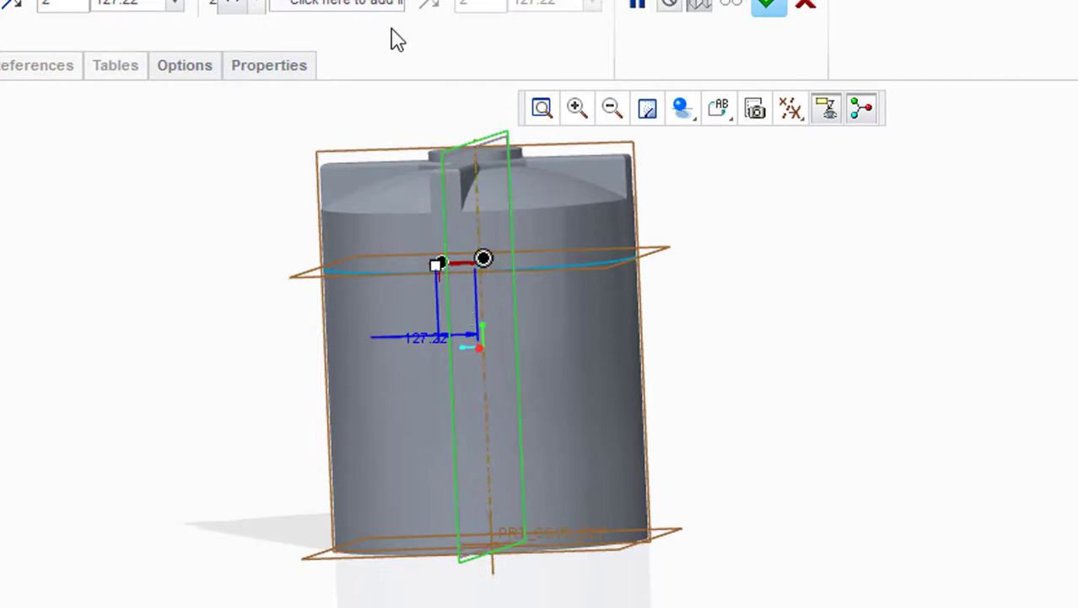
click(484, 366)
scroll(479, 222, down, 2)
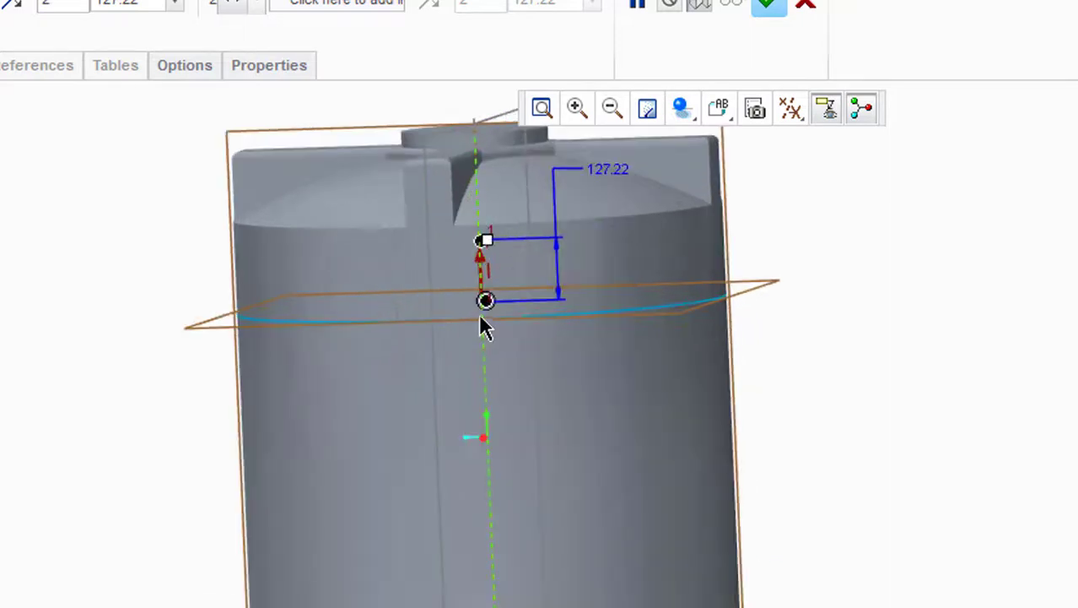
click(482, 240)
drag(483, 240, 487, 410)
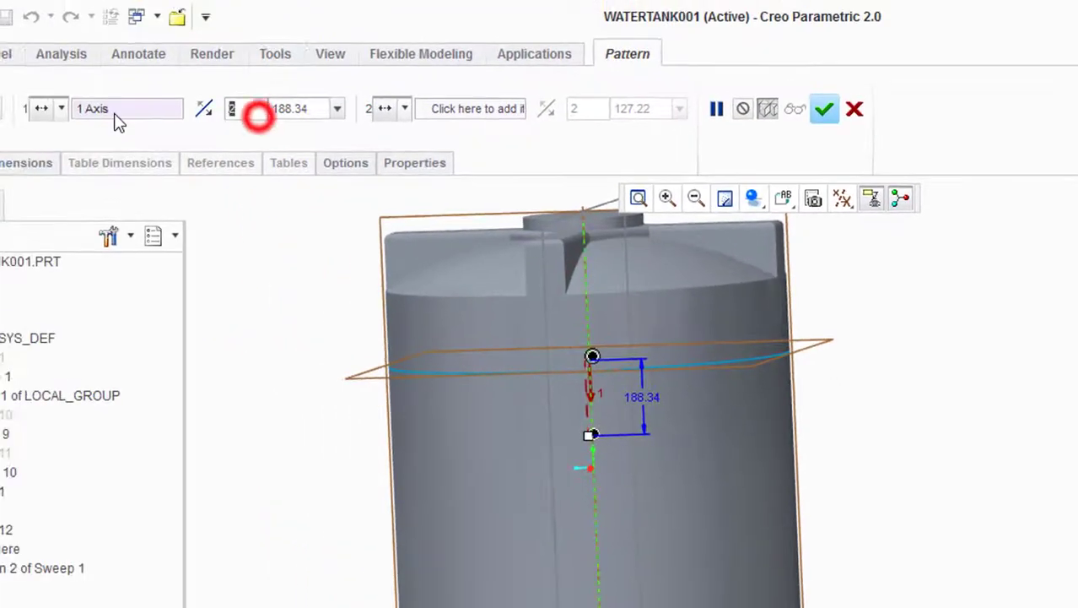
- Set the groove pattern to 5 members with a spacing of 185 and complete it
text(5)
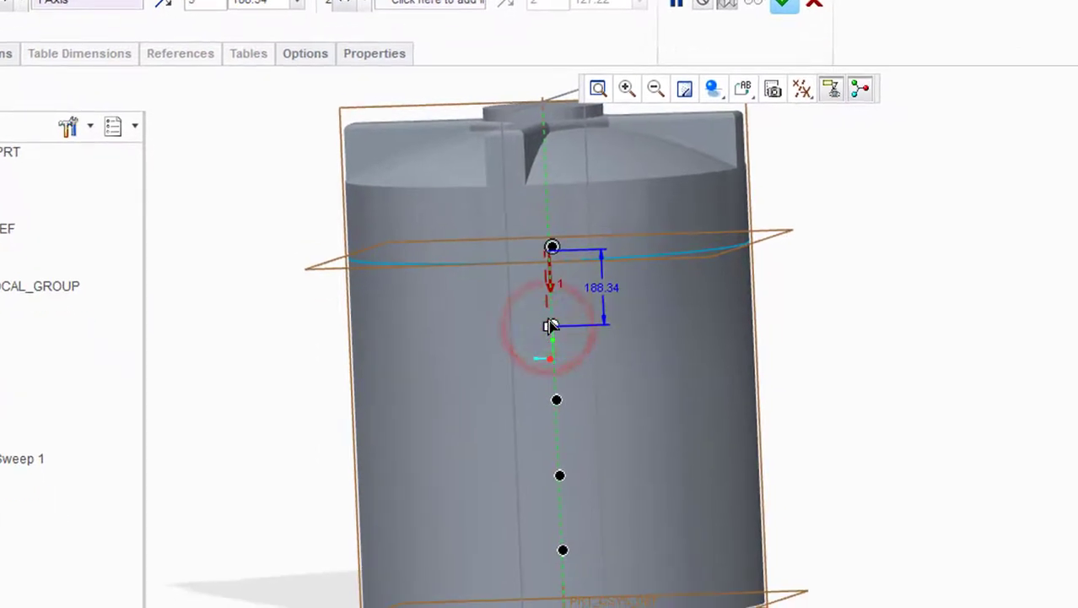
click(550, 323)
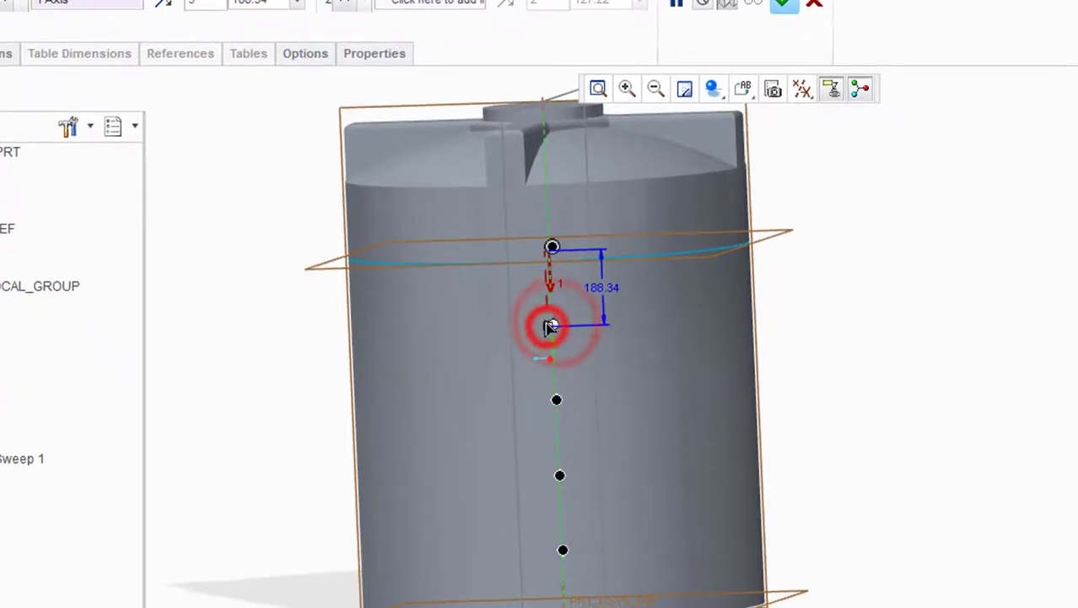
drag(550, 325, 546, 320)
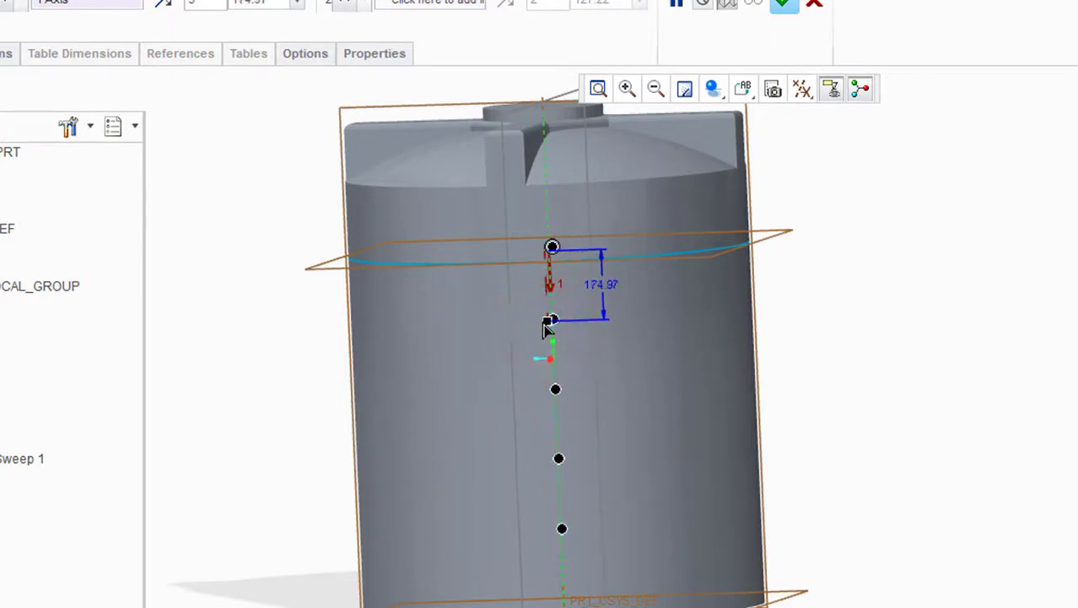
double_click(601, 288)
text(185)
key(Return)
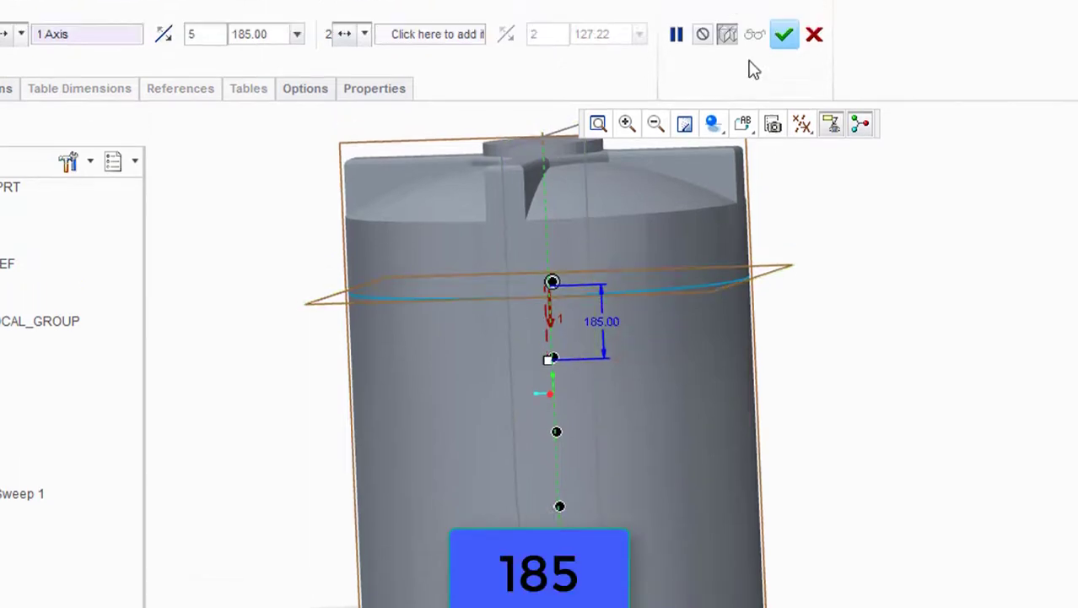
click(783, 2)
- Round the bottom outer edge of the tank with a radius of 20
middle_drag(826, 262, 838, 365)
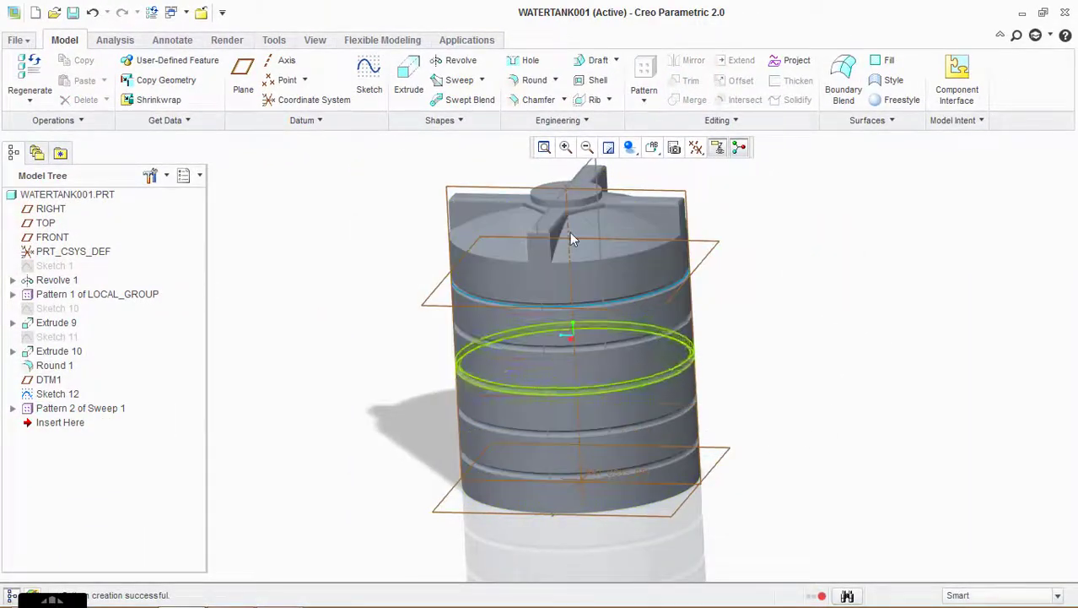
click(530, 84)
middle_drag(664, 520, 646, 486)
scroll(633, 478, up, 3)
click(620, 479)
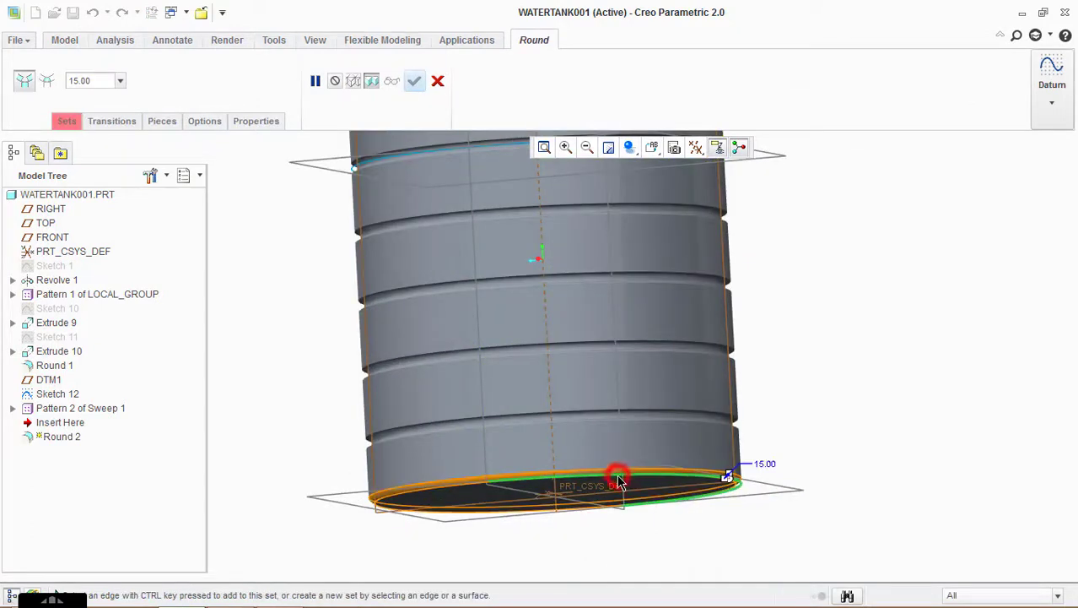
scroll(658, 473, down, 2)
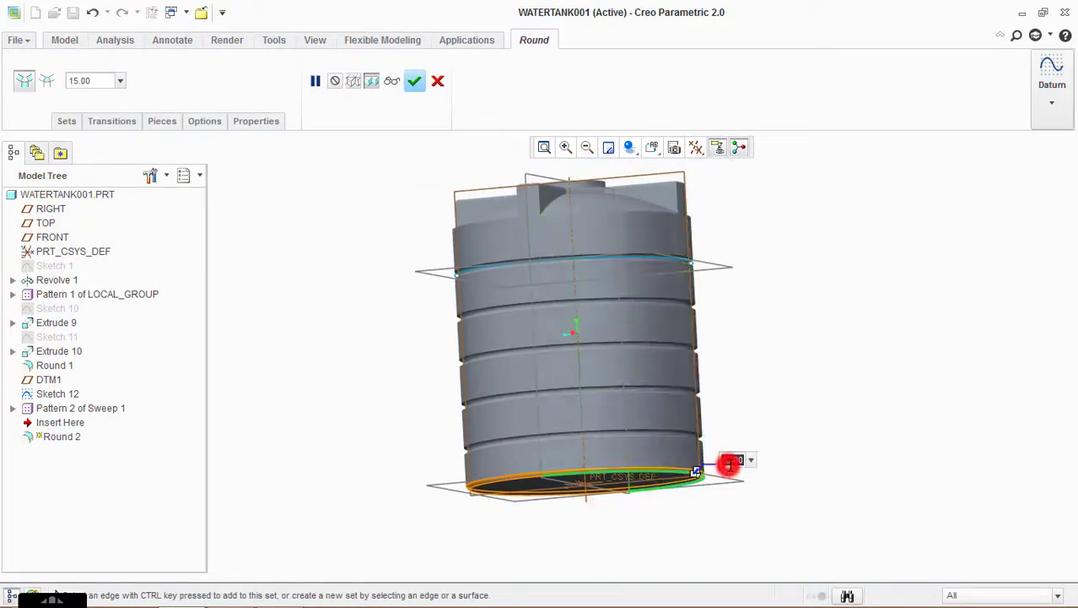
double_click(731, 462)
text(20)
key(Return)
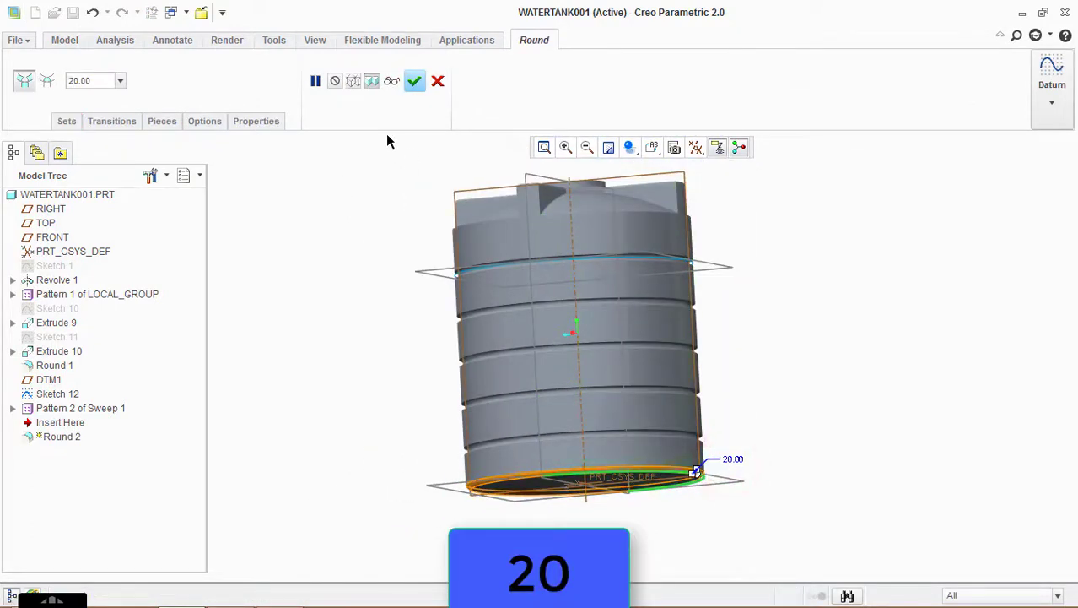
click(414, 82)
- Shell the tank to a thickness of 2, removing the top face of the circular boss as the opening
middle_drag(814, 233, 731, 192)
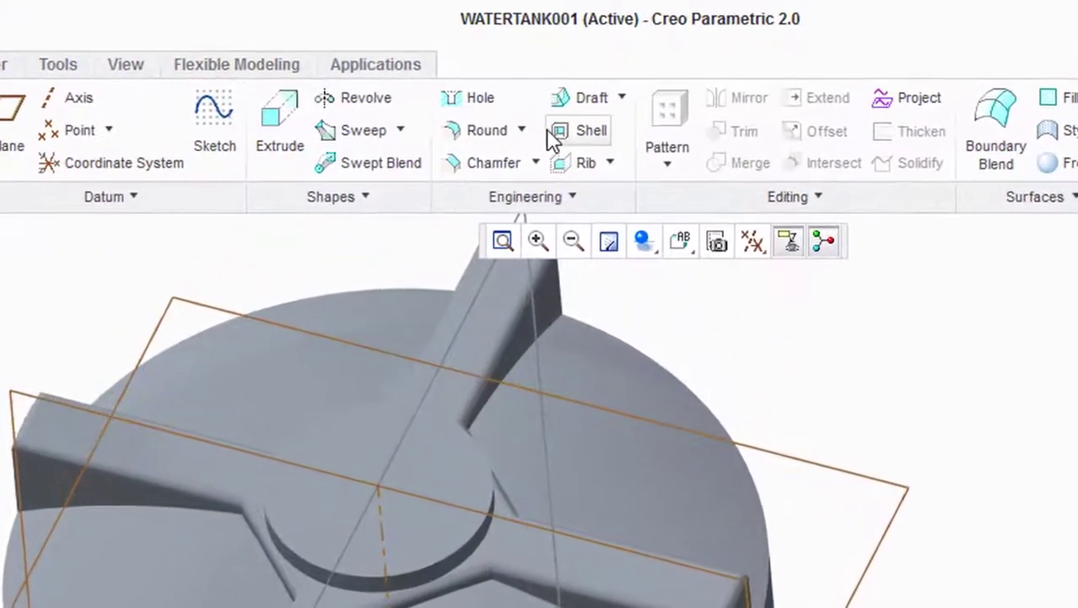
click(599, 79)
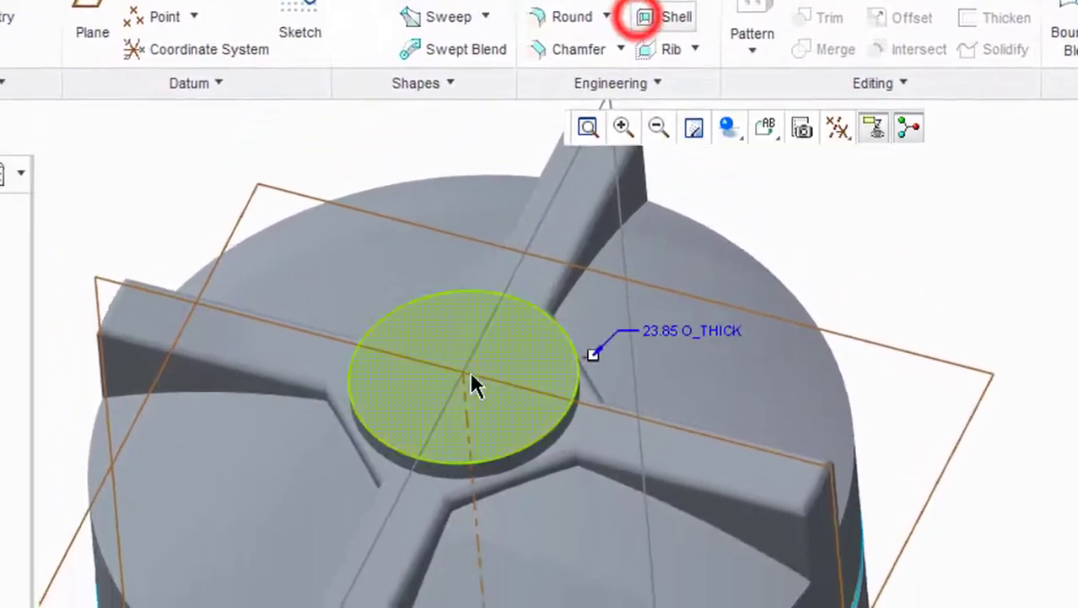
click(472, 406)
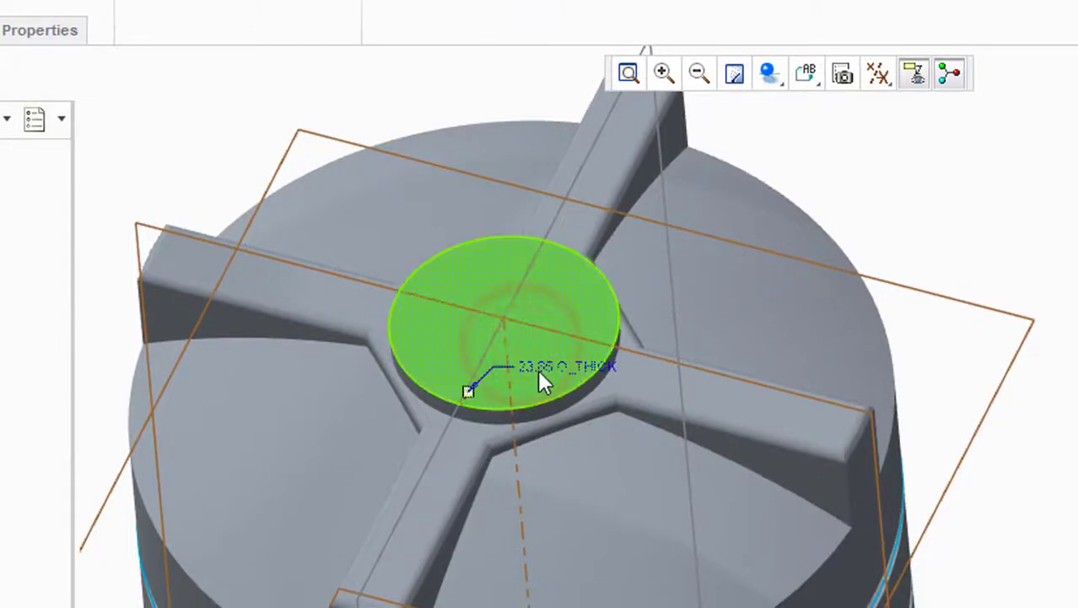
double_click(539, 371)
text(2)
key(Return)
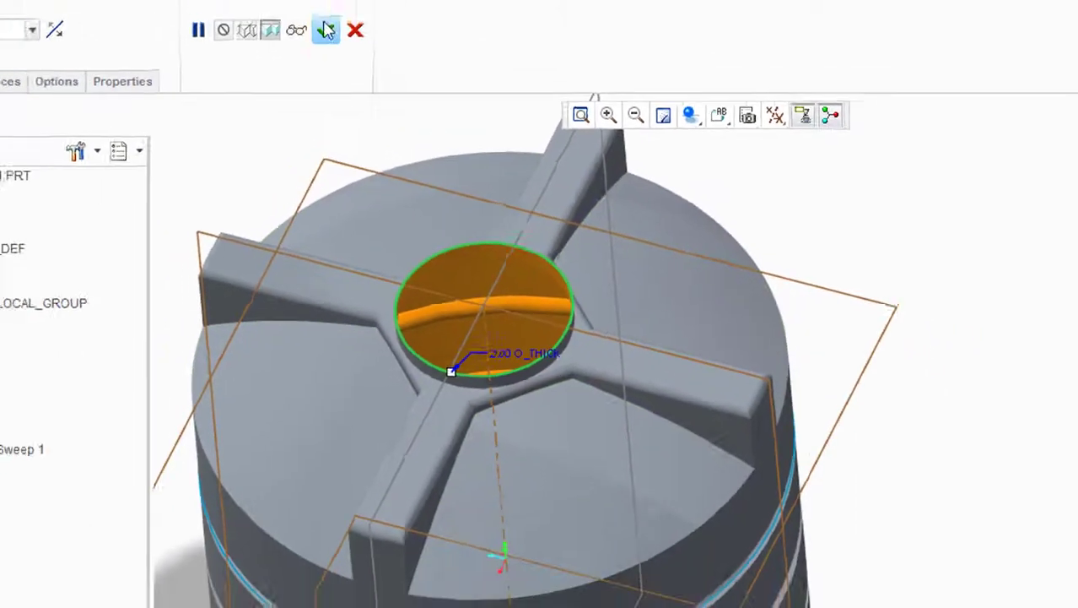
click(344, 80)
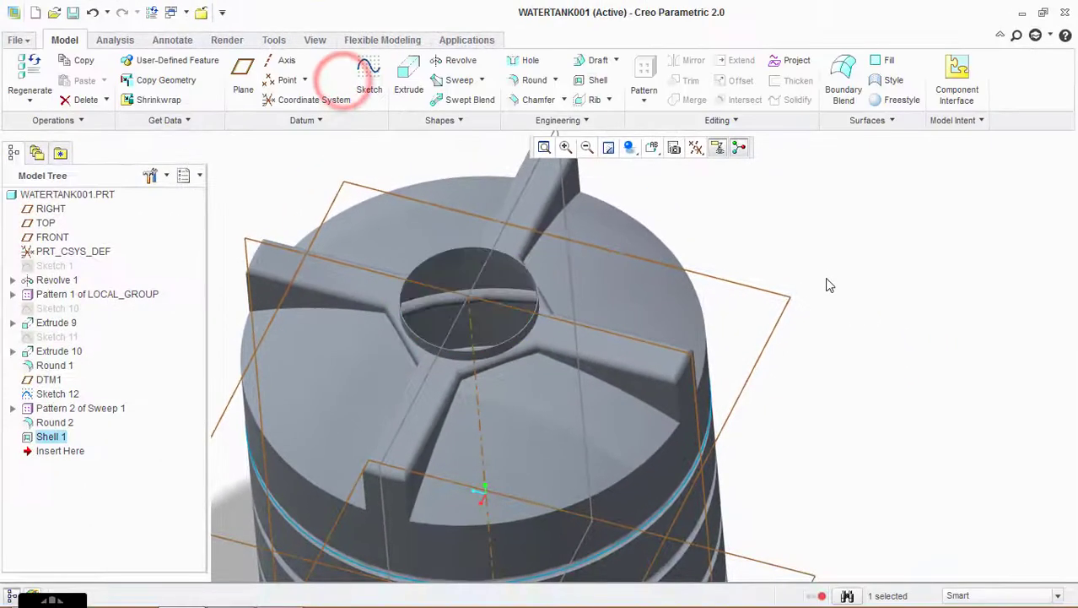
- Hide the datum planes to show the finished tank without them
scroll(826, 276, up, 3)
middle_drag(826, 276, 765, 469)
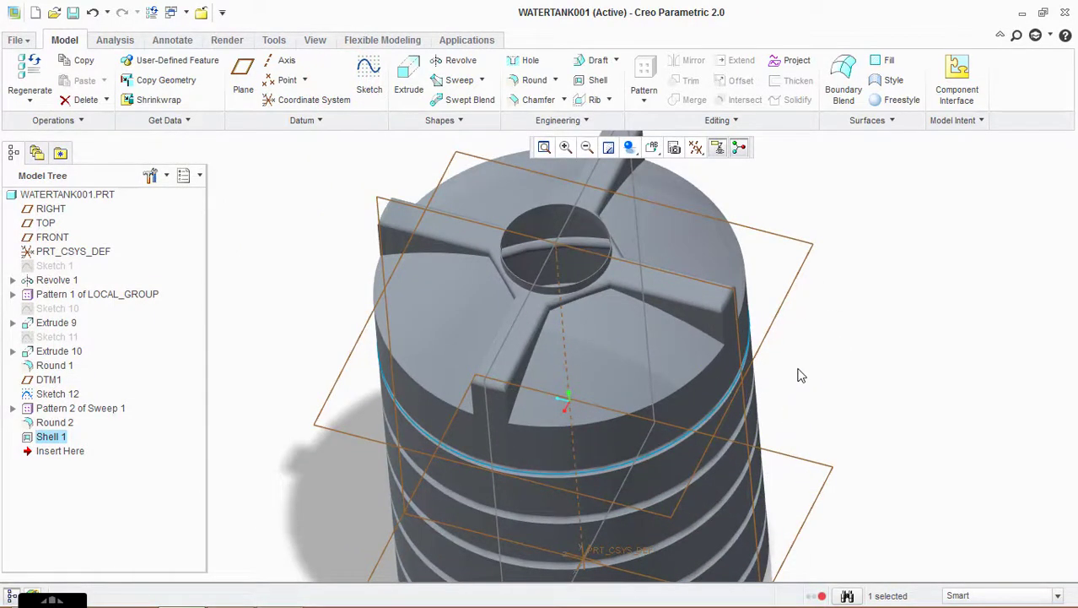
scroll(802, 376, up, 3)
middle_drag(803, 516, 759, 384)
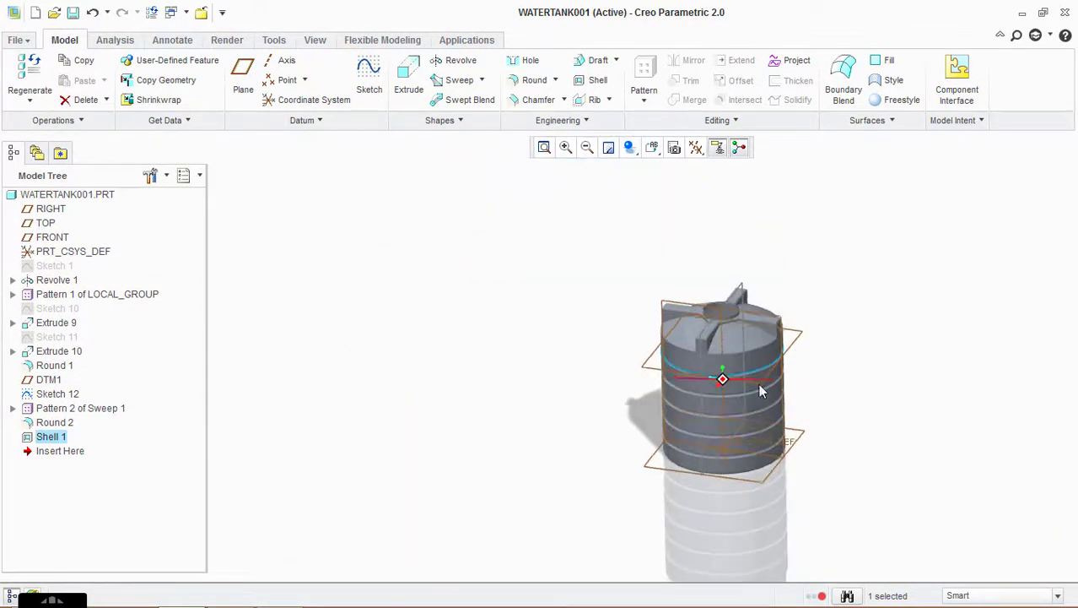
click(695, 146)
click(755, 259)
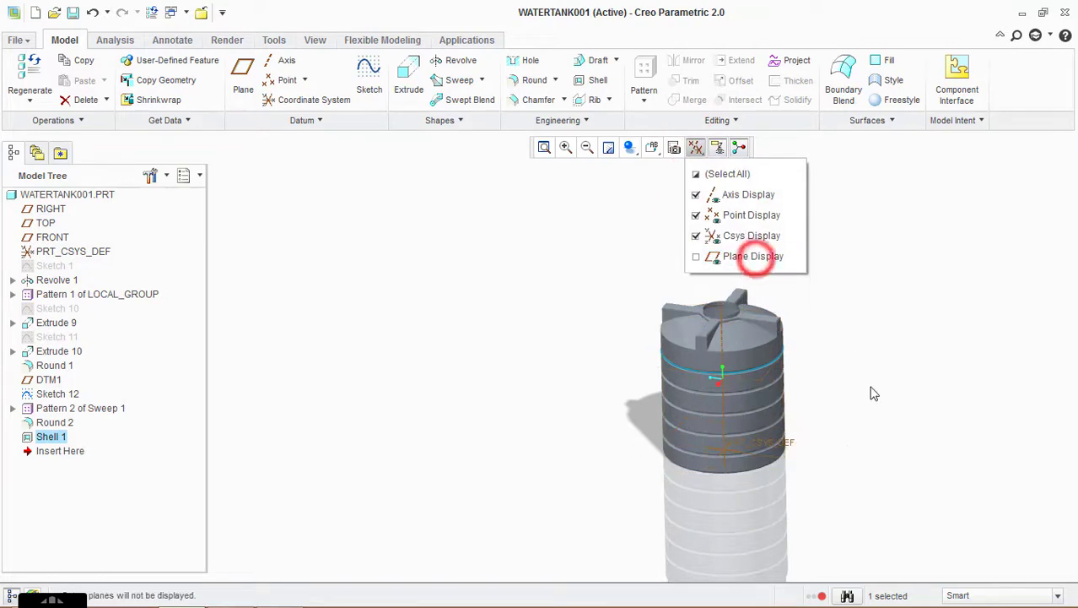
click(846, 441)
scroll(847, 441, down, 3)
scroll(833, 330, down, 2)
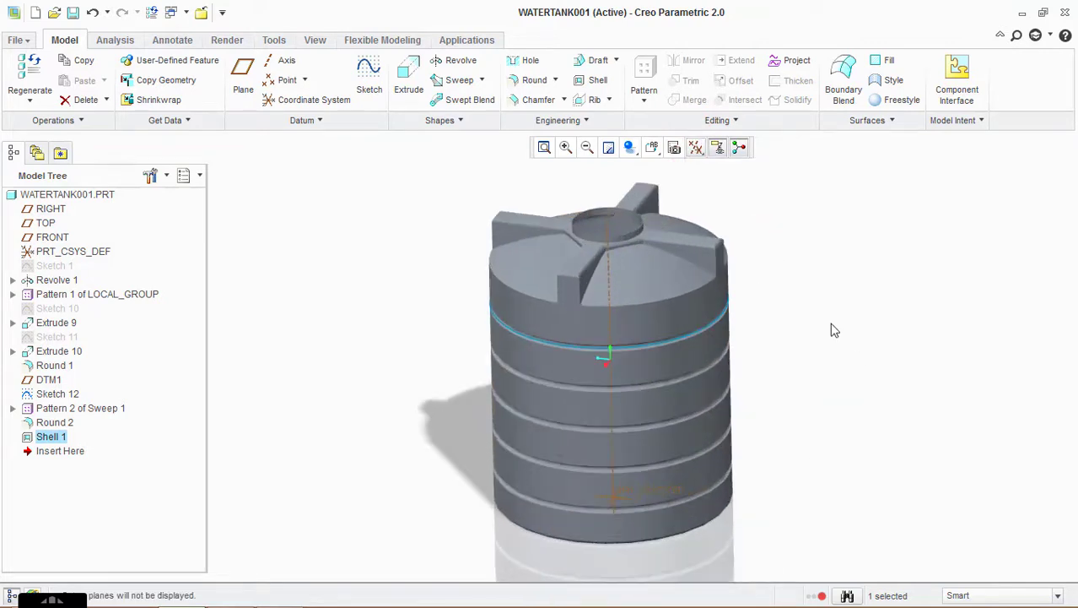
- Display the tank shaded with edges and turn it to a view facing between the arms of the top cross
click(655, 149)
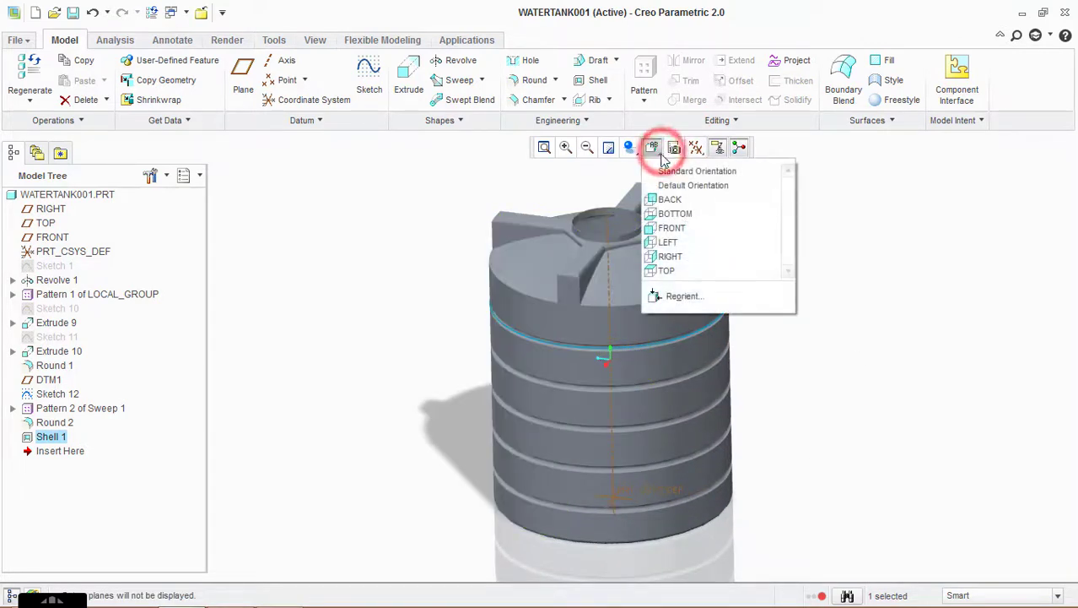
click(621, 148)
click(639, 172)
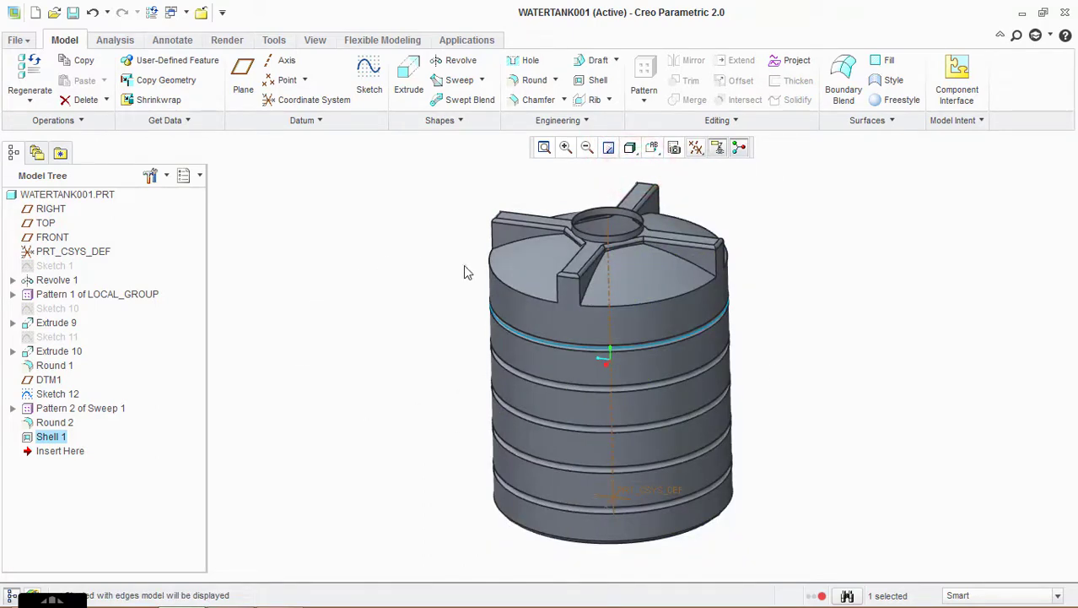
middle_drag(774, 363, 742, 252)
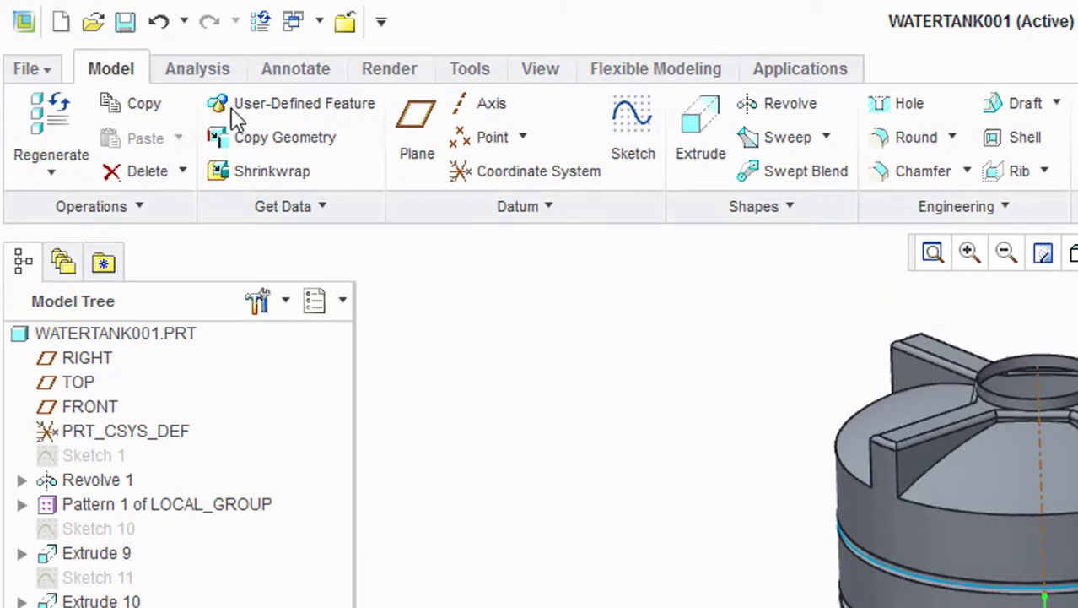
- Review the render setup's renderer, quality, anti-aliasing and shadow options
click(393, 69)
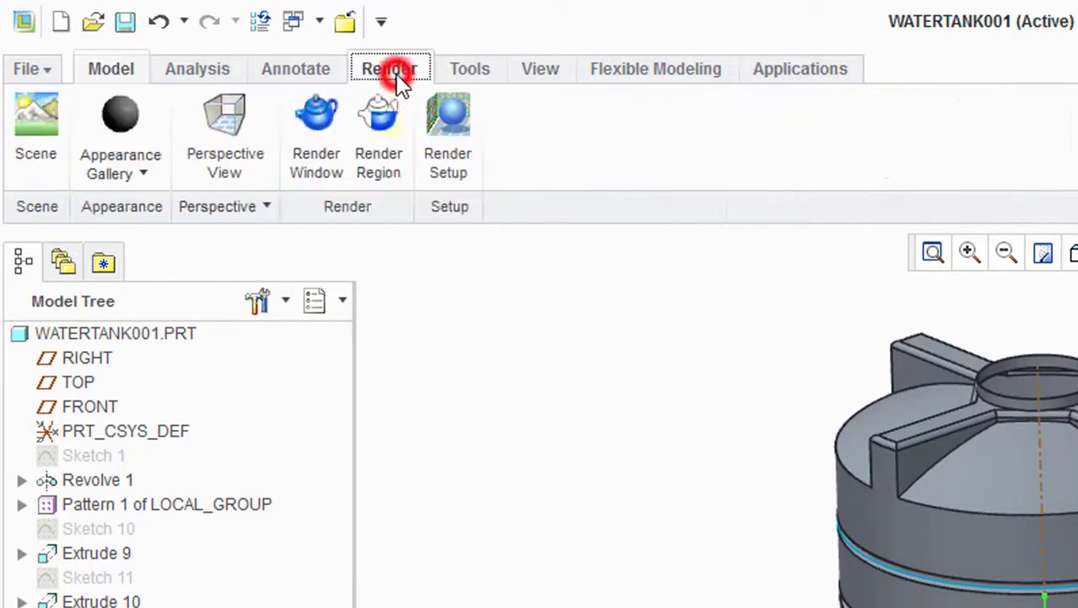
click(458, 117)
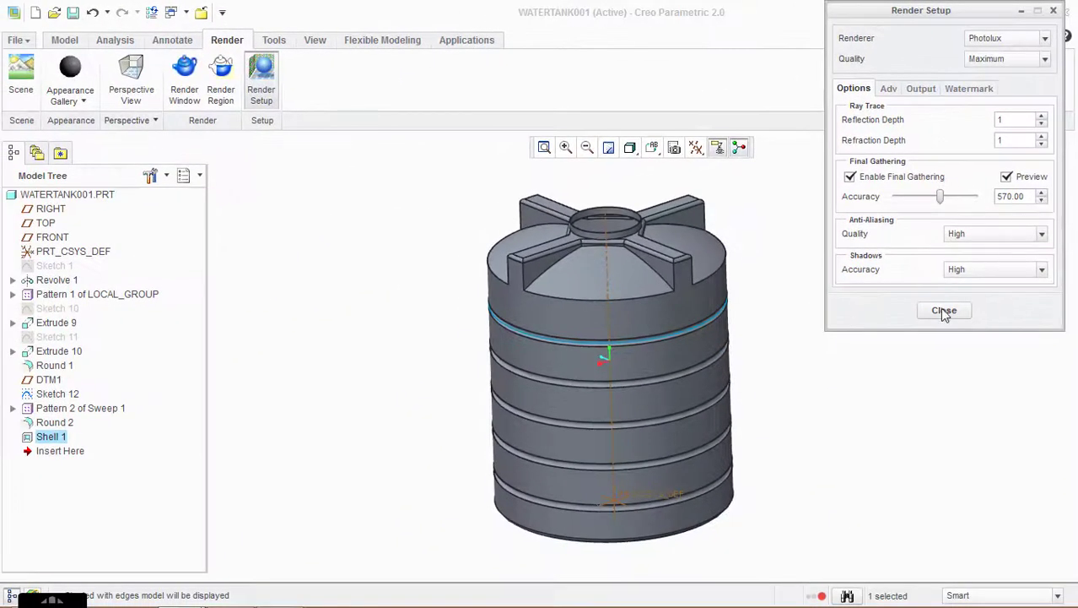
click(944, 309)
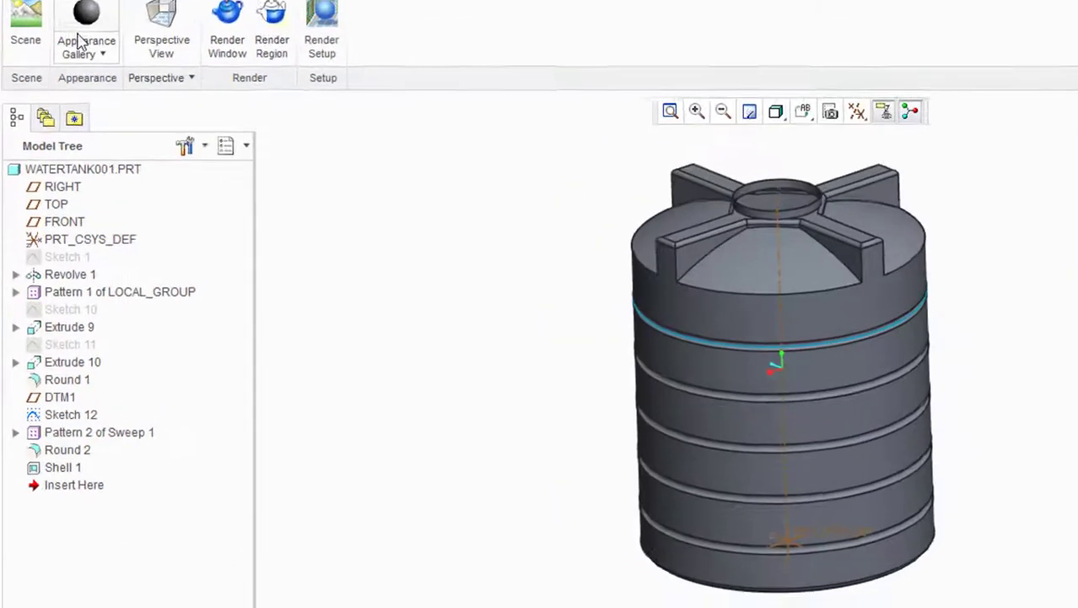
- Choose the black appearance from the adv-plastics-matte.dmt library and check the properties of the model's current appearance
click(70, 76)
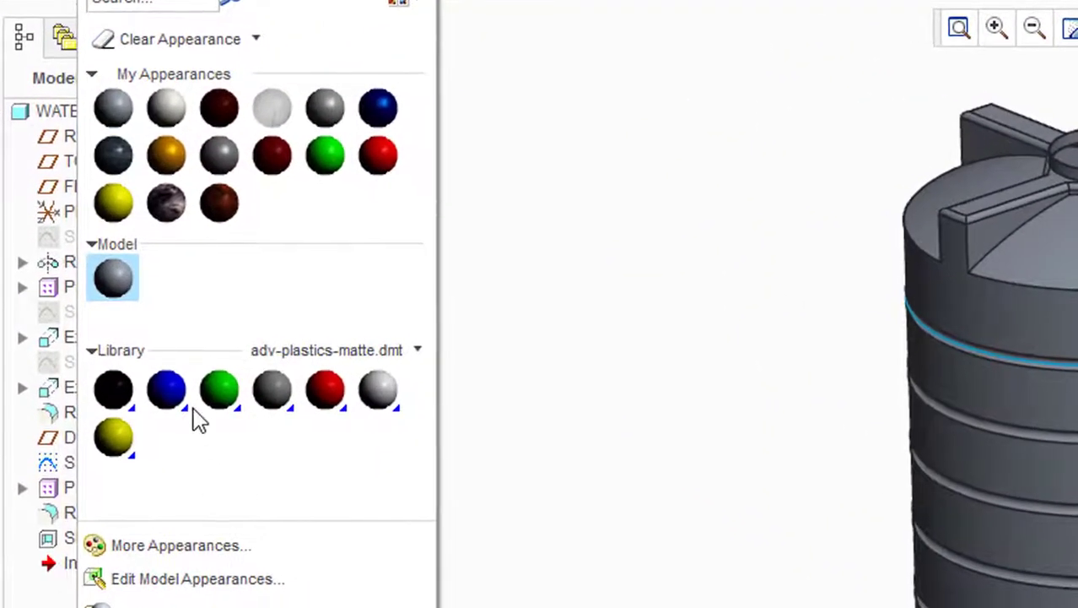
click(122, 399)
click(89, 94)
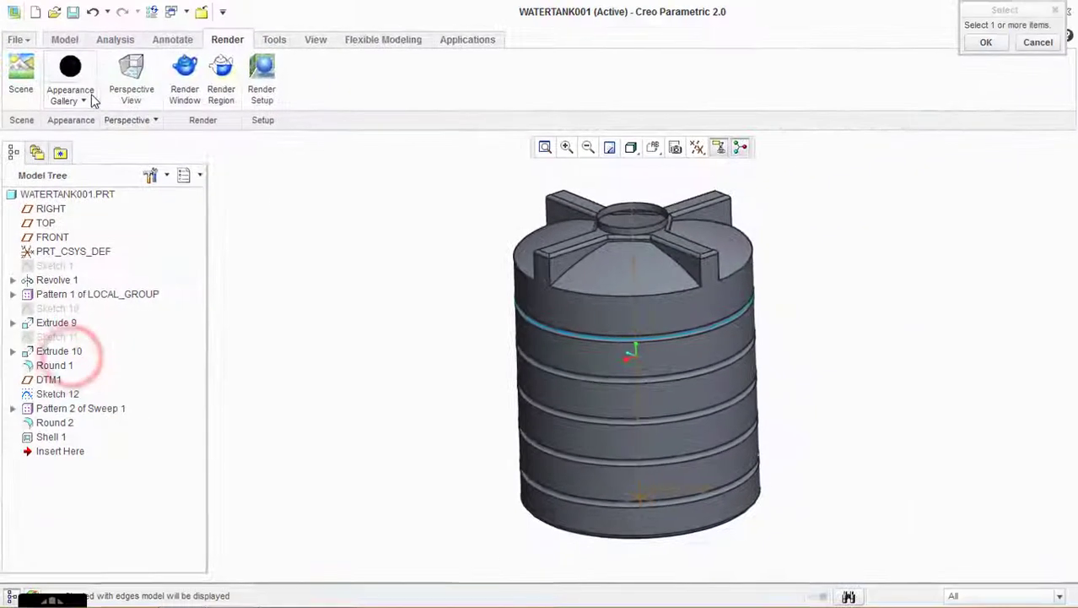
click(74, 460)
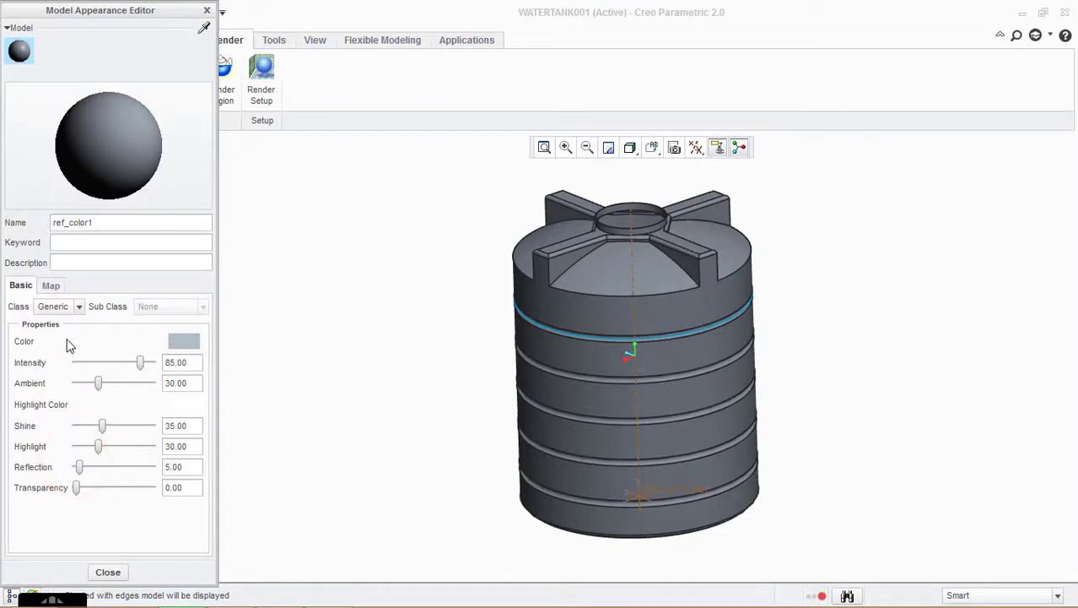
click(207, 13)
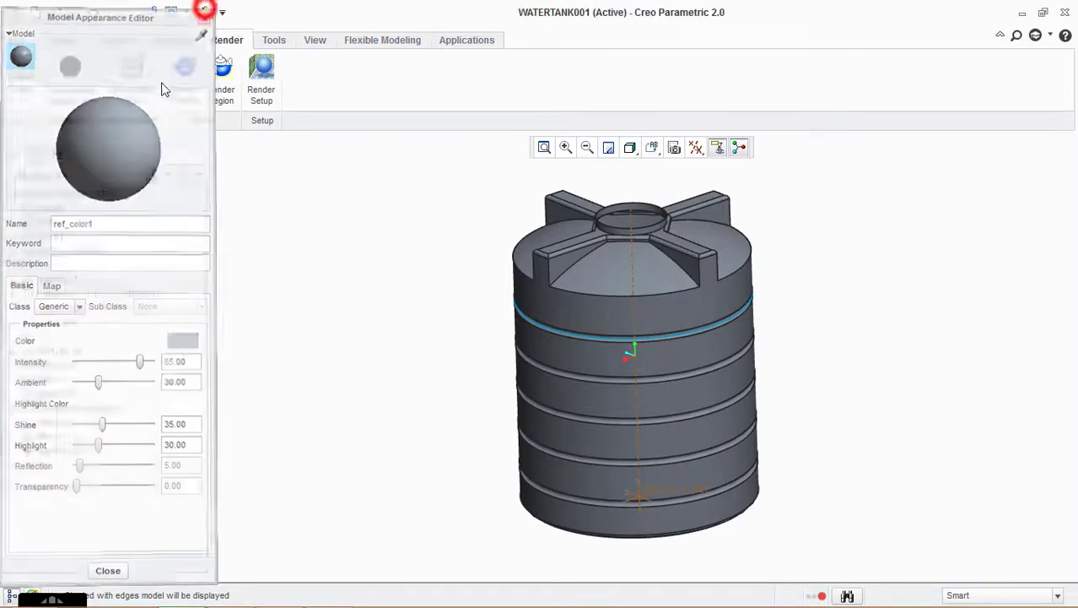
- Apply the chosen matte black plastic appearance to the entire tank part
click(64, 91)
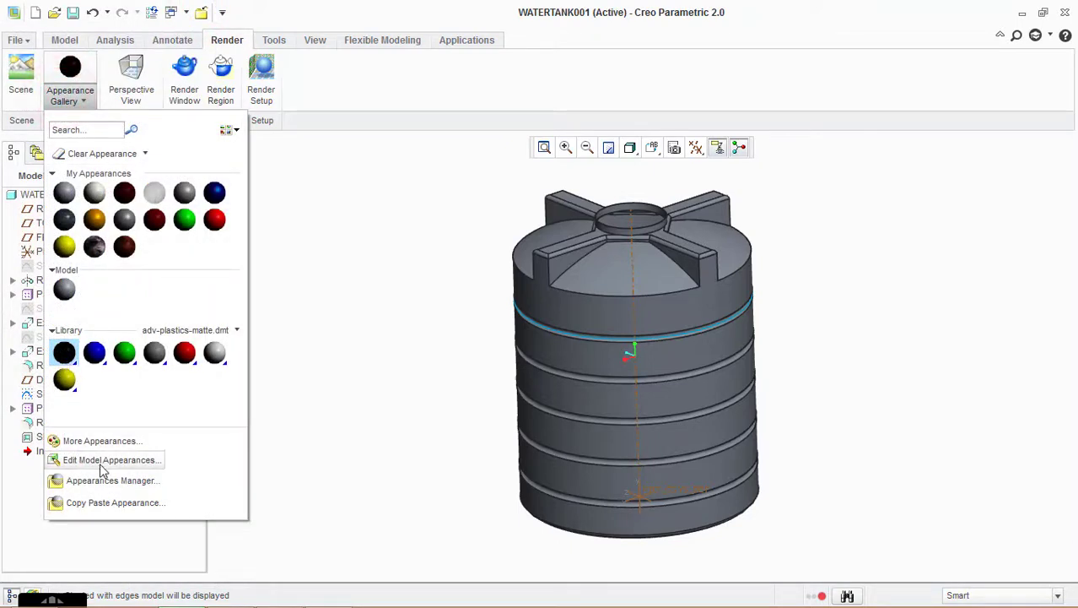
click(893, 599)
click(1057, 595)
click(970, 580)
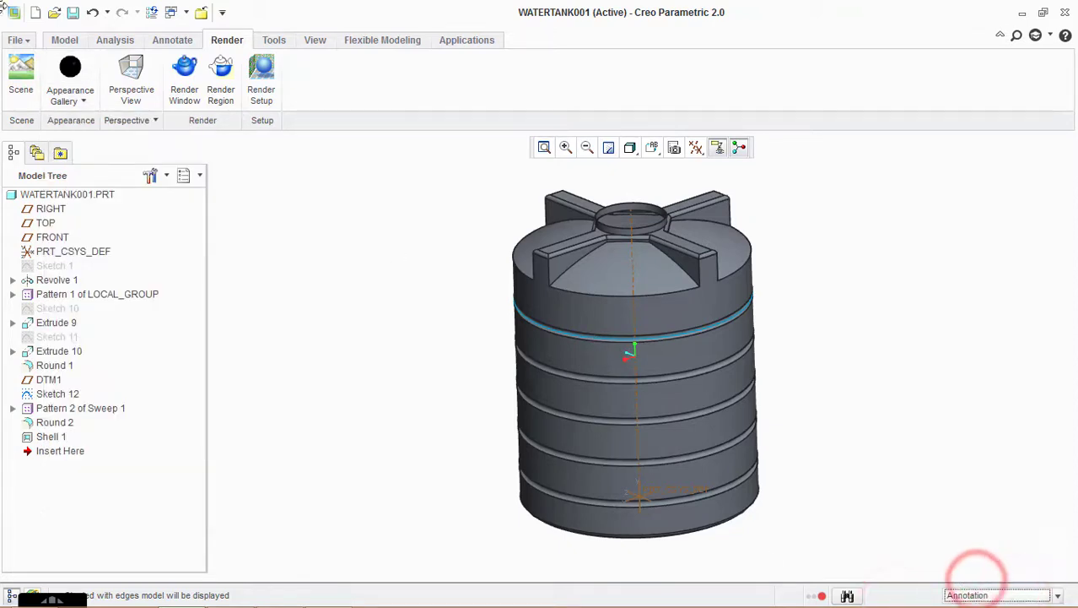
click(72, 74)
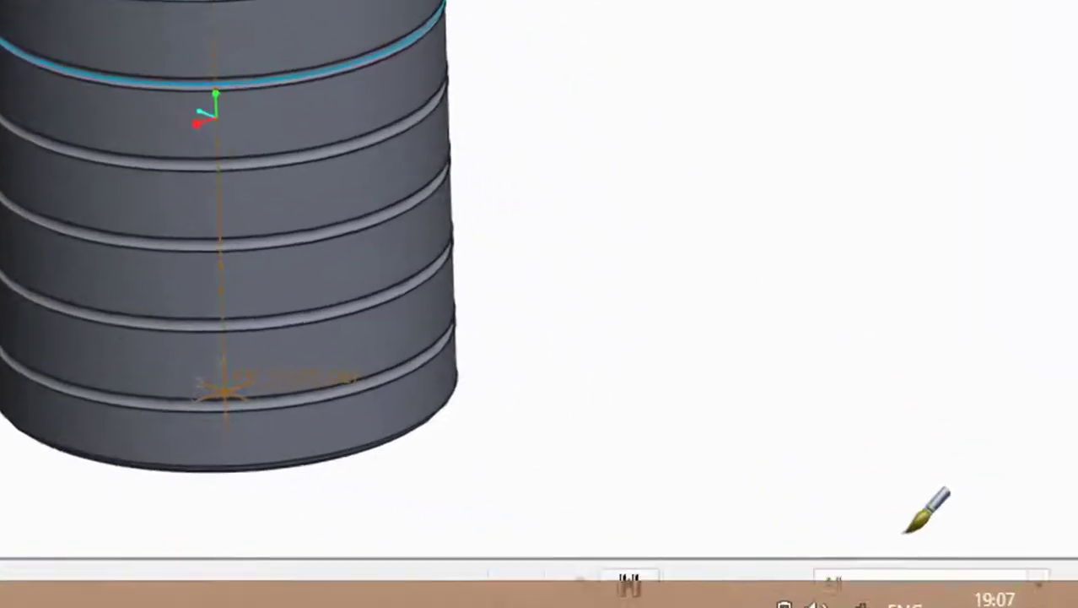
click(904, 582)
click(903, 550)
click(247, 14)
middle_click(755, 304)
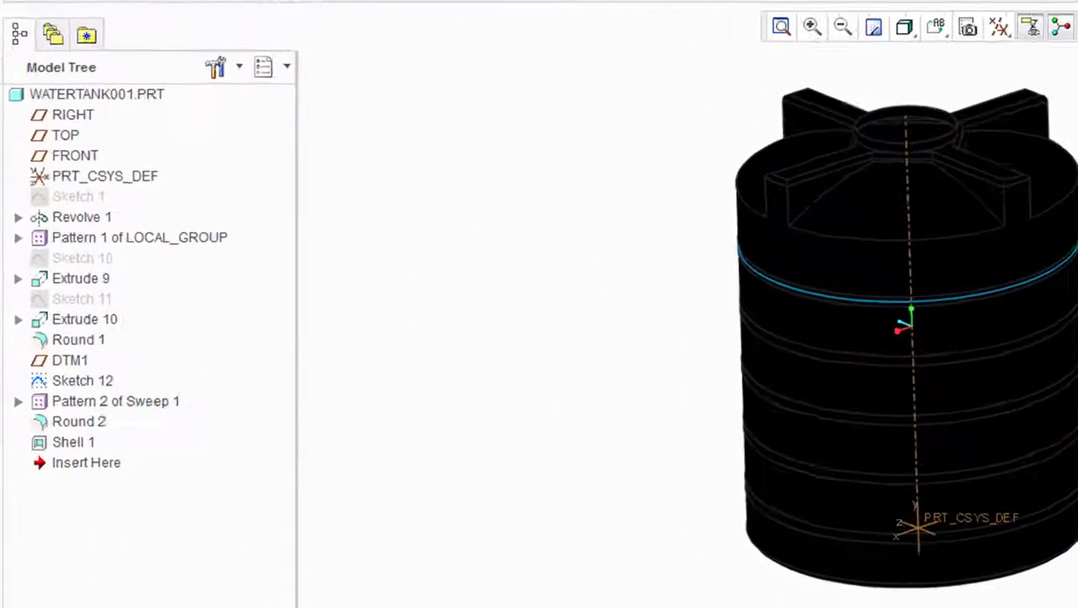
- Edit the adv-plastic-matte-black model appearance to a diffuse of 1.00, reflectivity of 0.33 and glossiness of 0.57
click(75, 94)
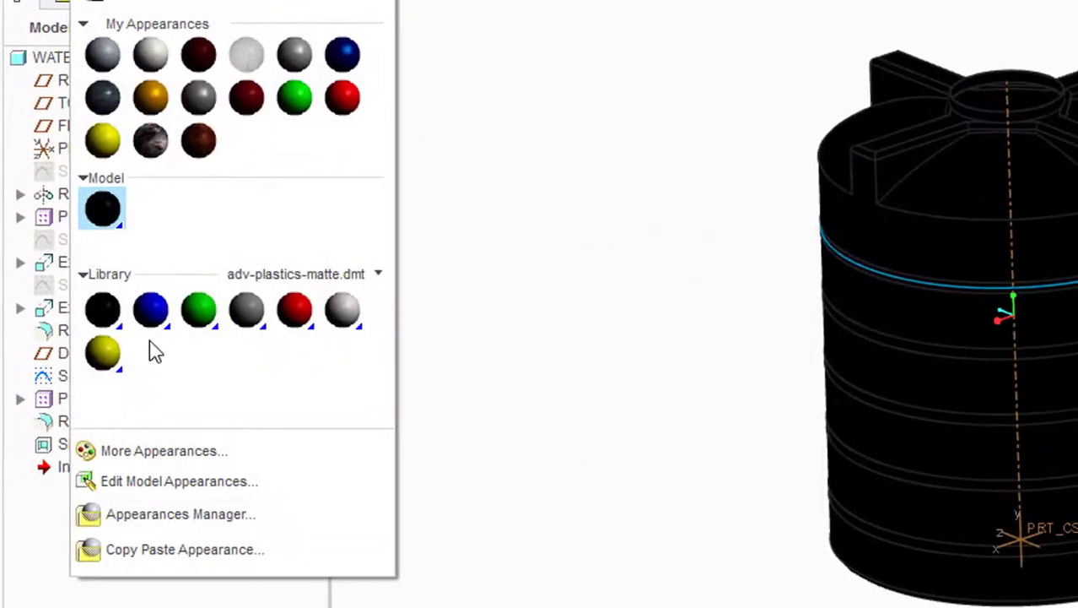
click(118, 477)
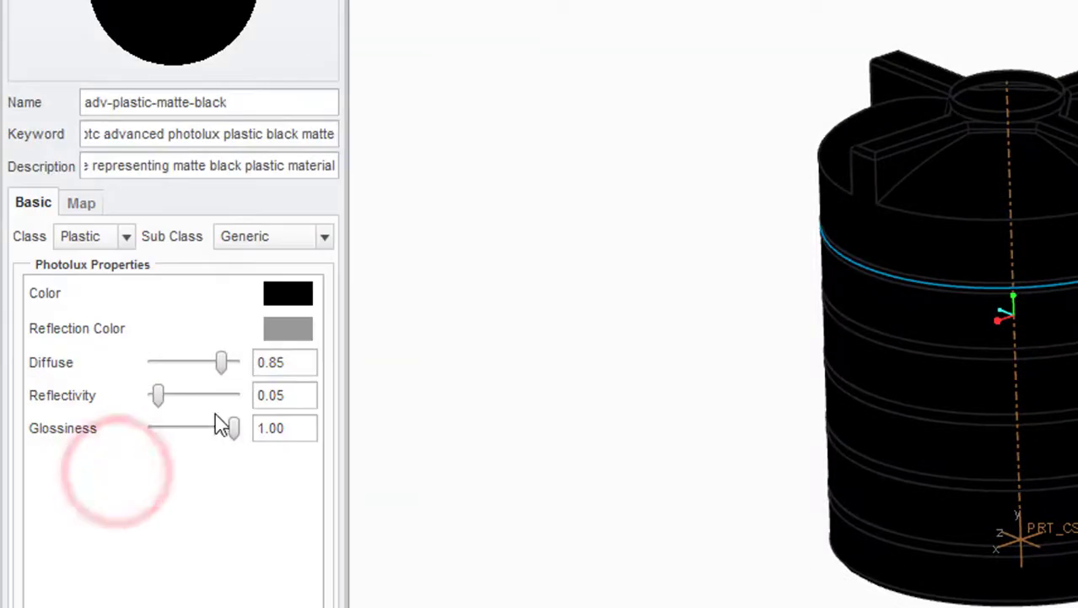
drag(236, 369, 257, 386)
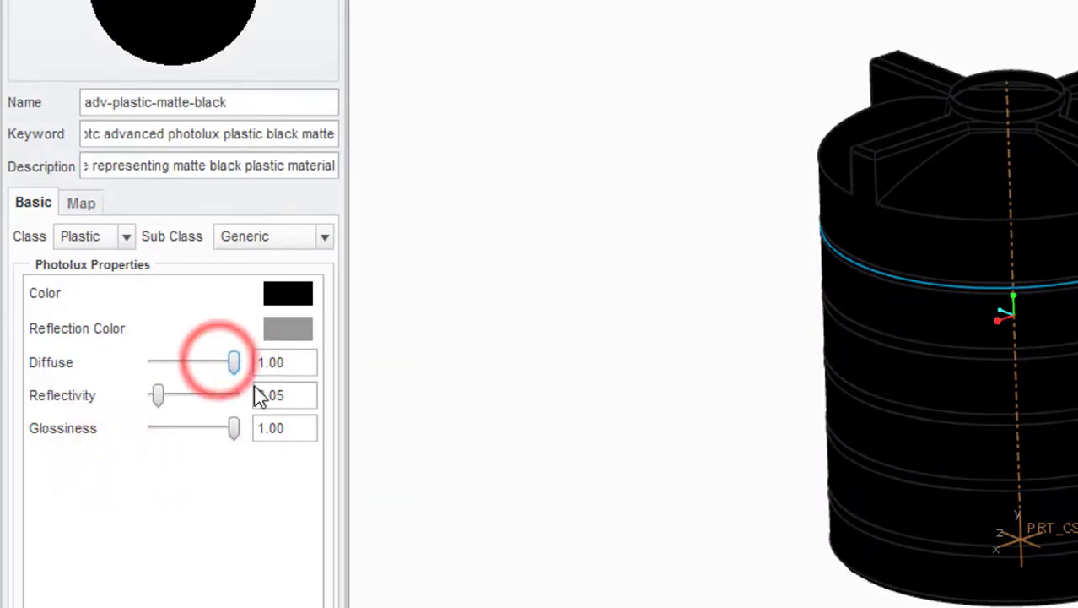
drag(167, 394, 179, 395)
click(238, 431)
drag(239, 429, 200, 425)
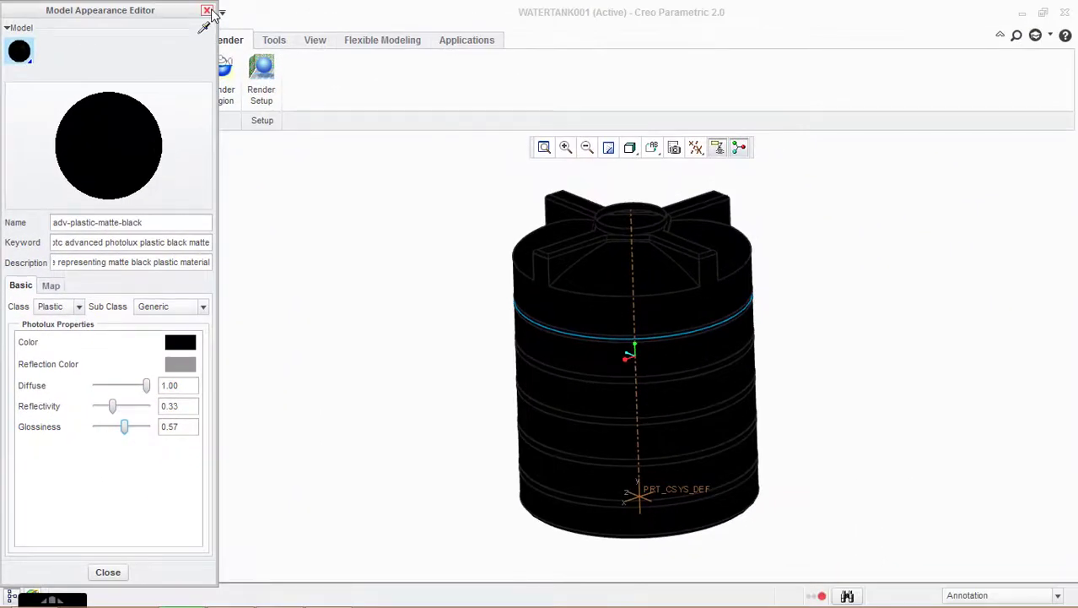
click(206, 11)
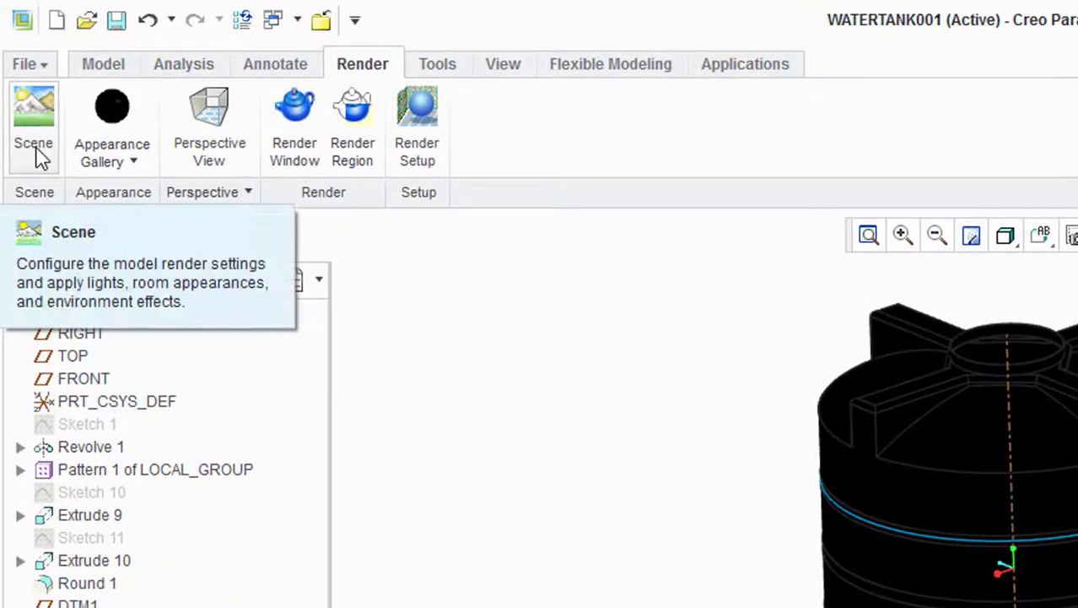
- Add a lightbulb light to the render scene and place it in front of the tank's body
click(37, 152)
click(124, 328)
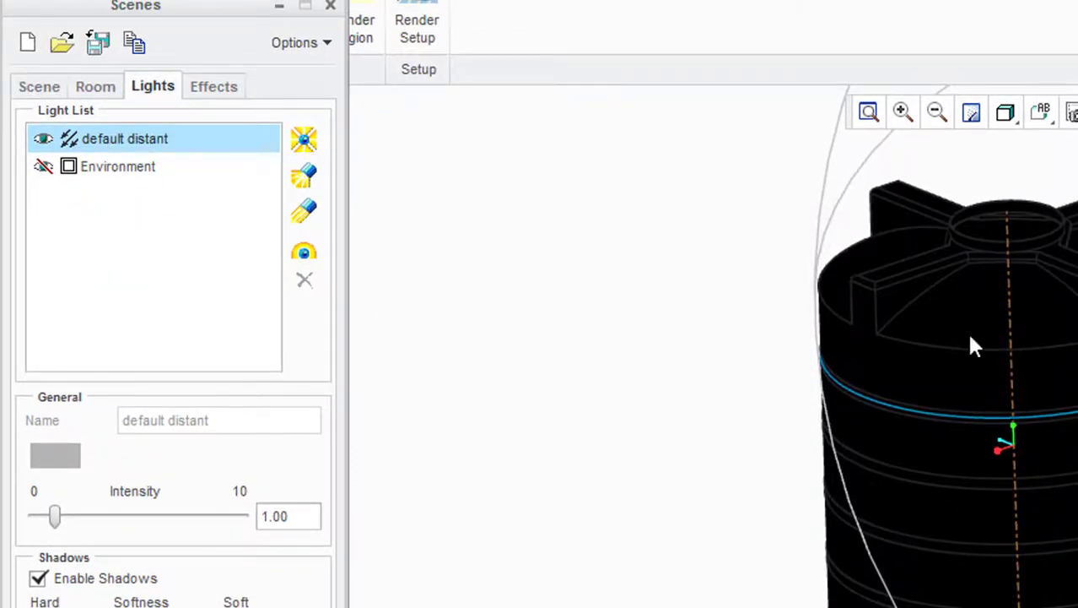
click(92, 168)
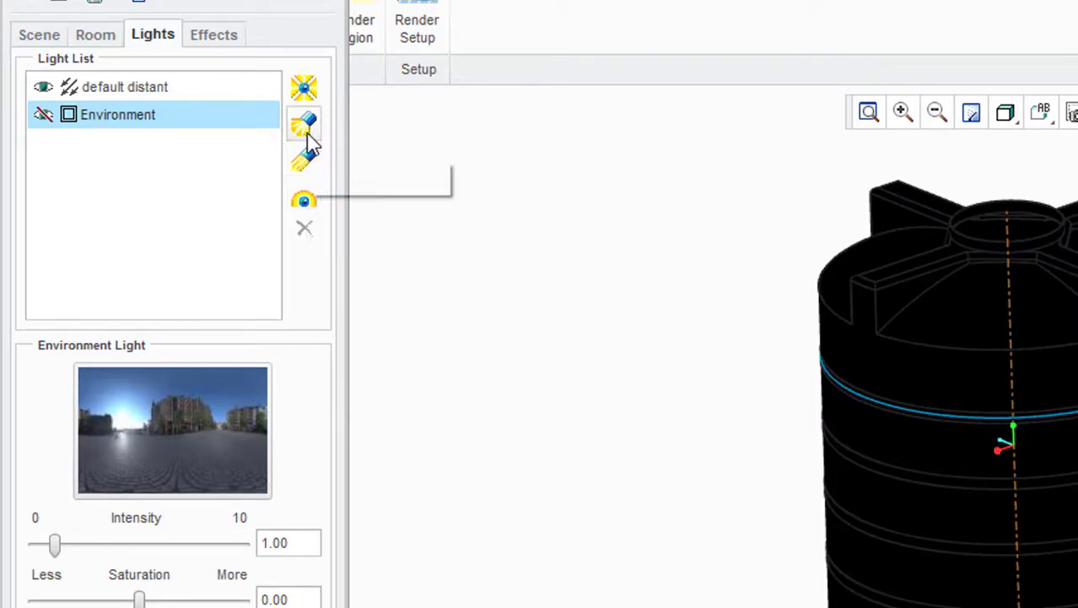
click(303, 89)
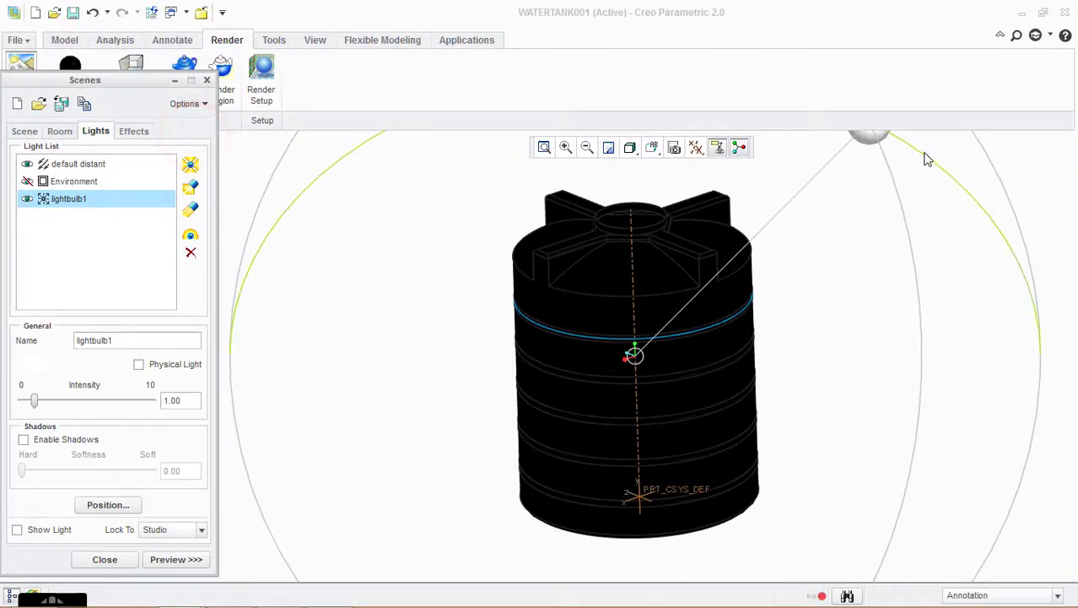
click(871, 140)
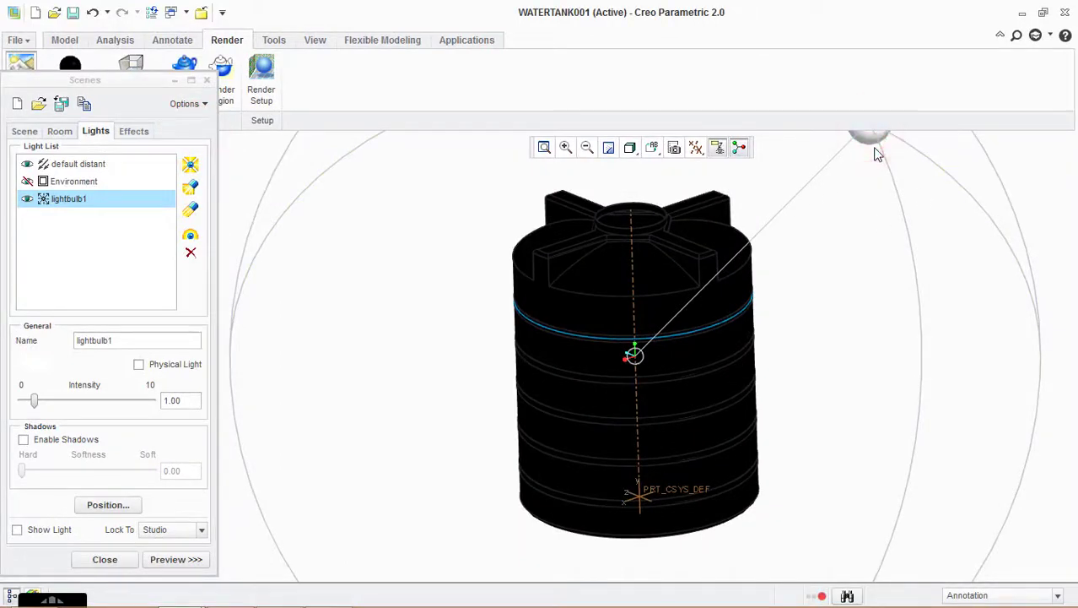
scroll(829, 337, down, 2)
drag(858, 206, 686, 352)
scroll(758, 320, up, 1)
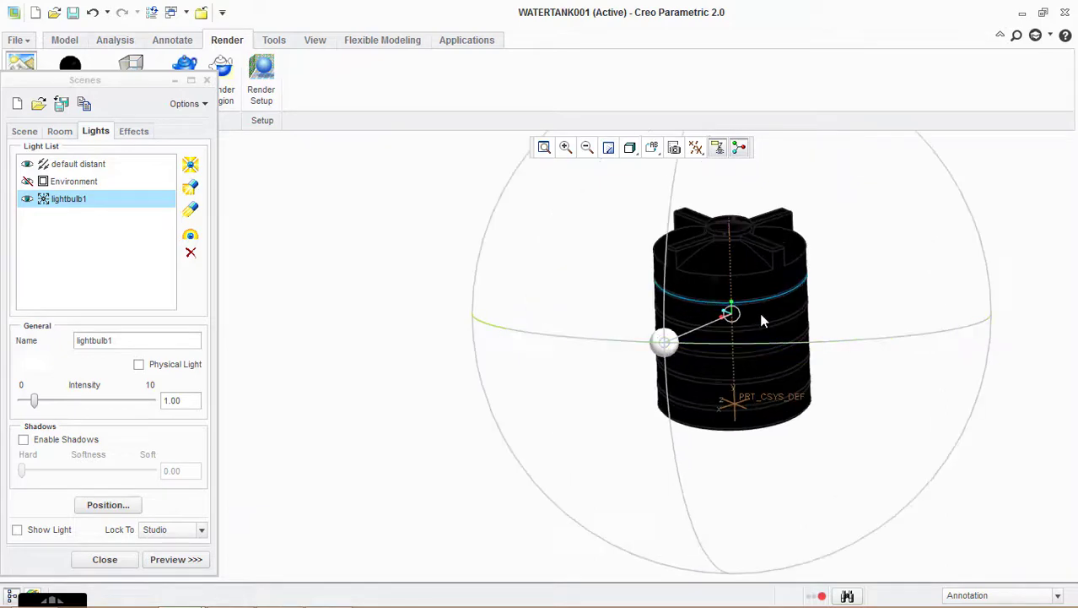
scroll(830, 218, up, 3)
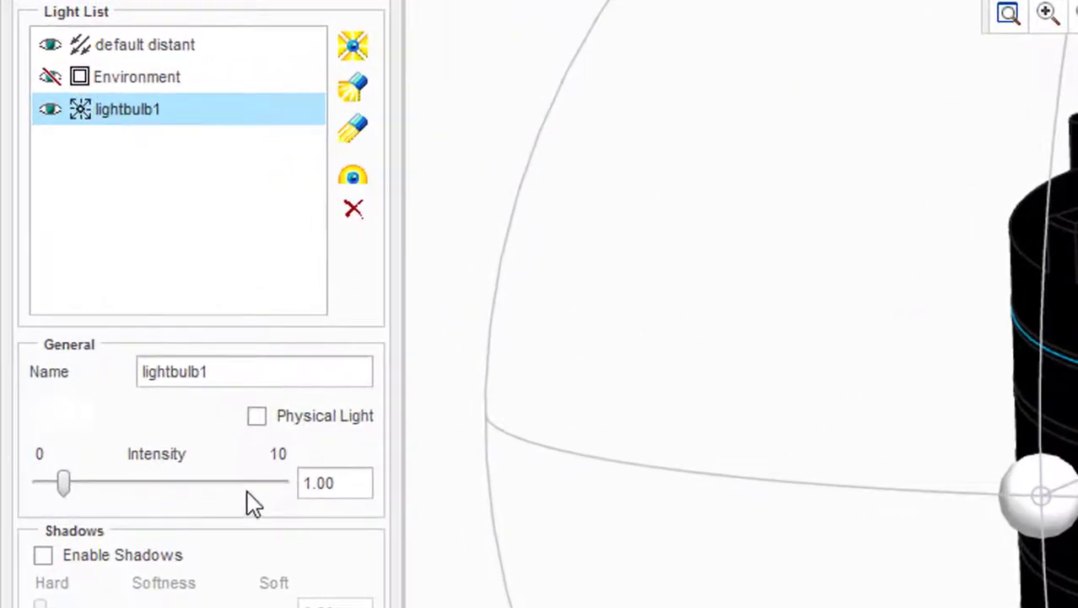
- Adjust the lightbulb's intensity and set the default distant light's intensity to 2.60
click(131, 410)
drag(238, 488, 228, 482)
click(119, 47)
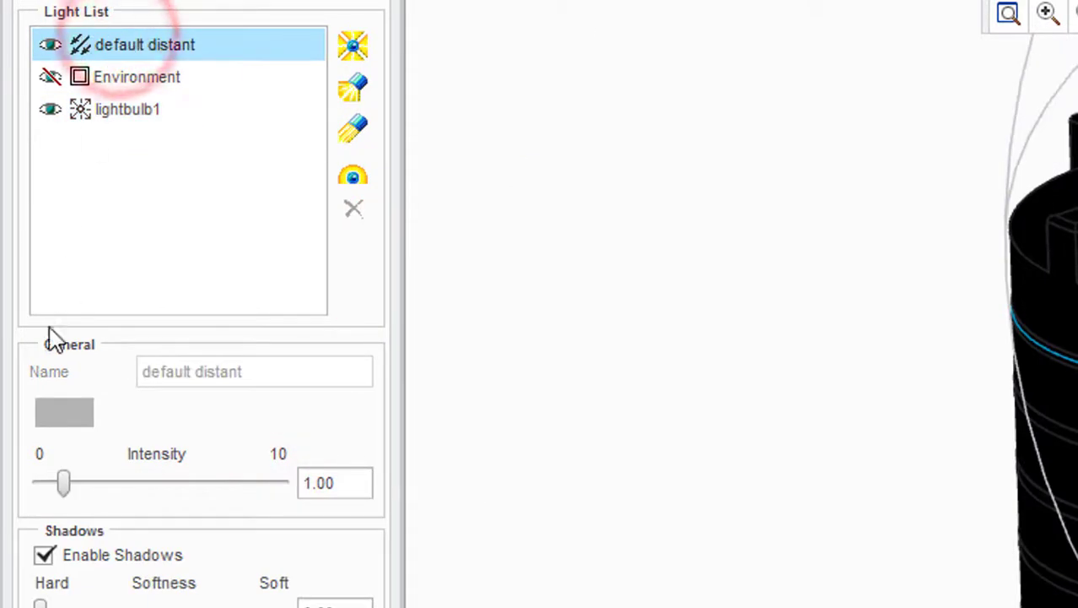
drag(87, 489, 113, 492)
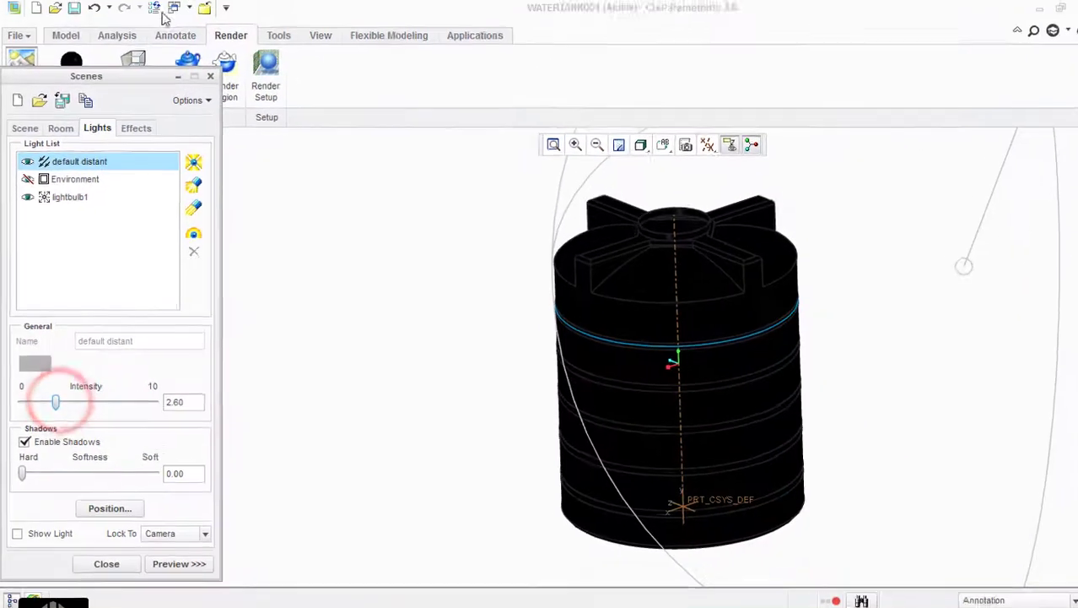
- Move the default distant light's target point closer to the tank
click(290, 10)
scroll(339, 187, down, 3)
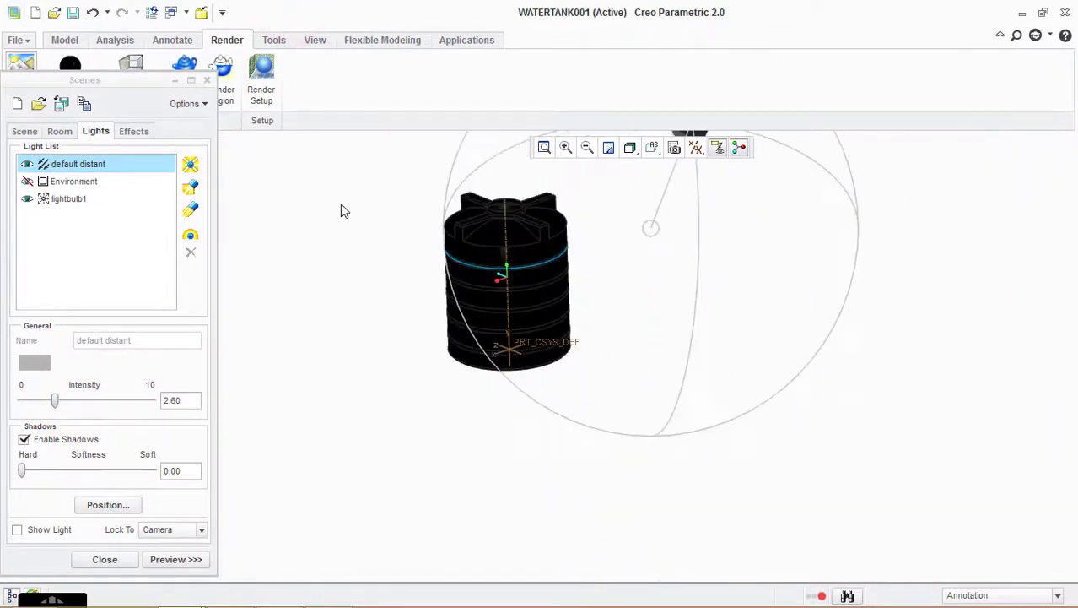
scroll(384, 268, down, 1)
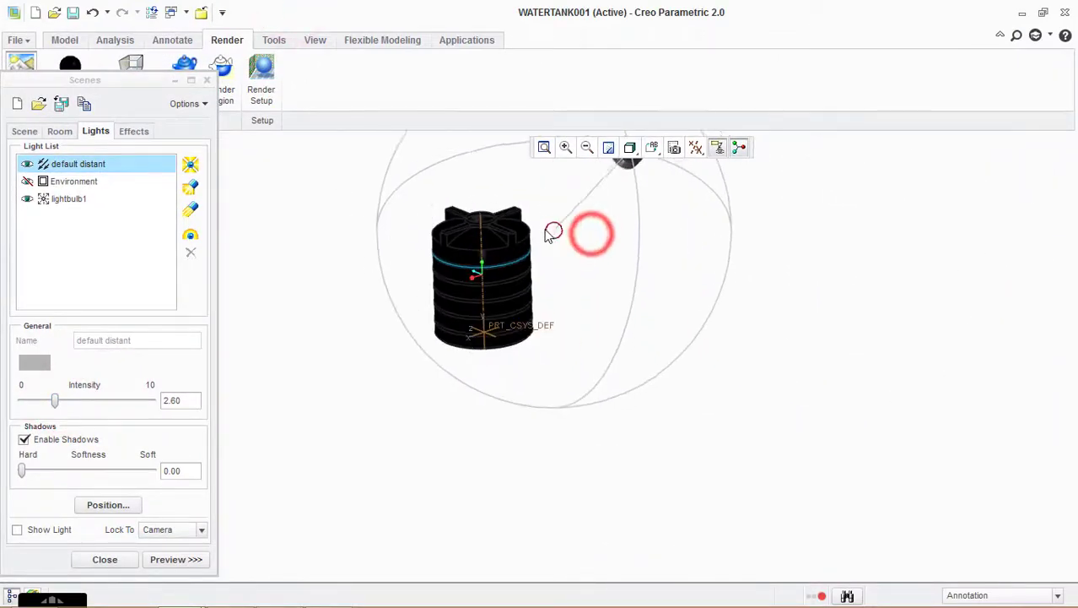
scroll(414, 229, up, 4)
scroll(390, 189, up, 1)
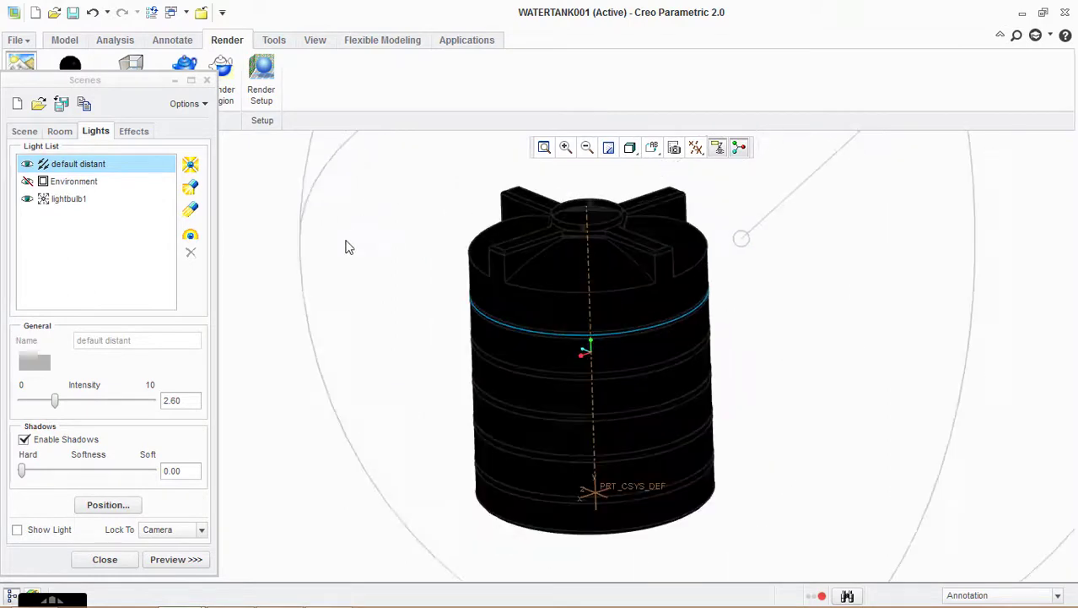
- Activate the second scene of the scene gallery and render the tank in the model window
click(34, 133)
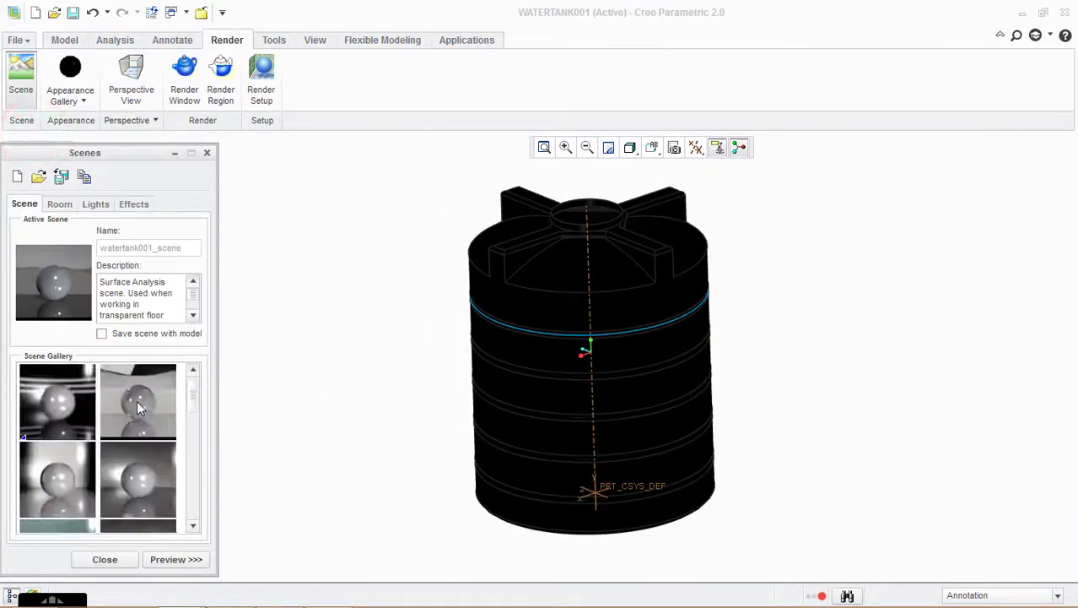
click(128, 401)
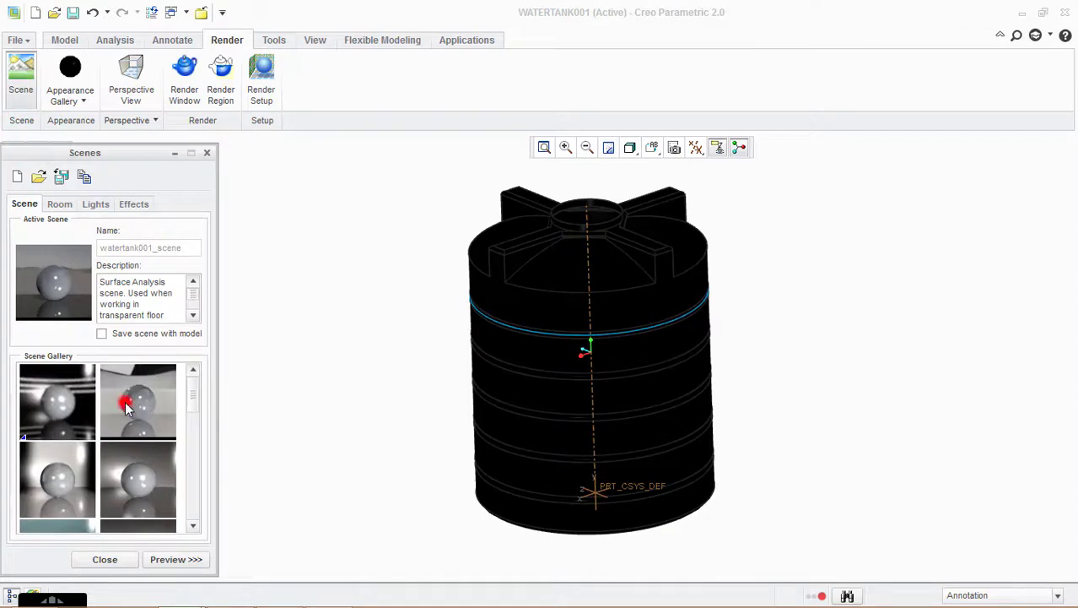
click(185, 78)
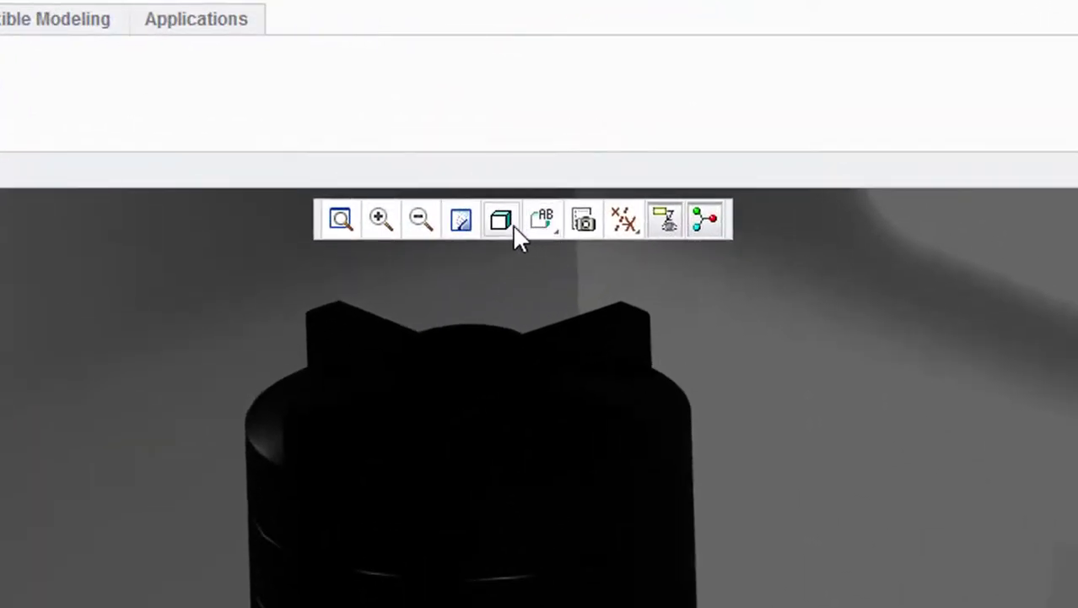
- Change the model's display style to shaded with reflections
click(507, 222)
click(549, 301)
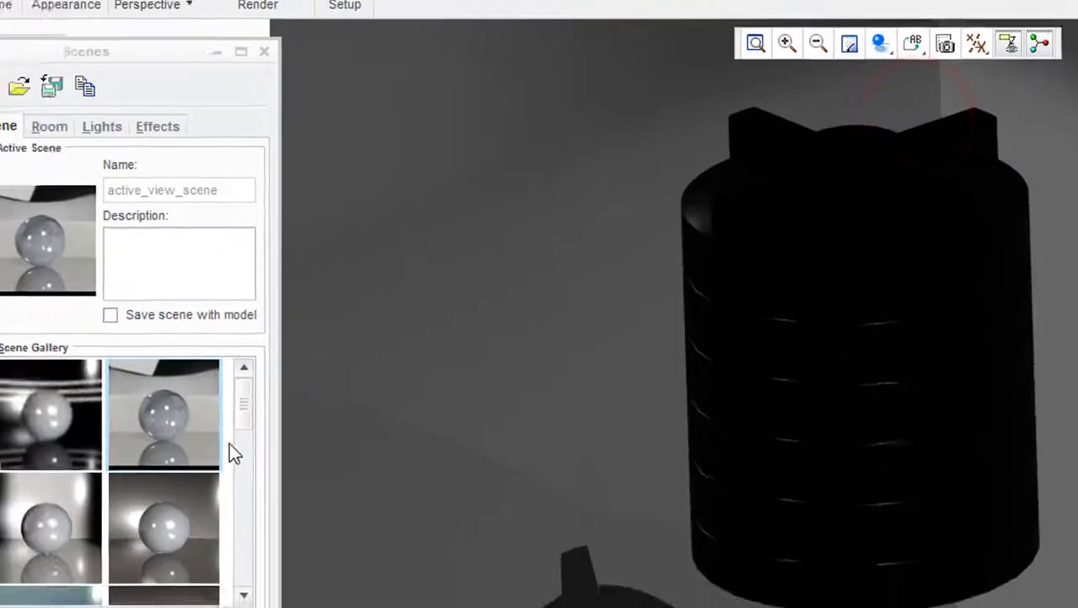
- Activate the white studio scene sintex_scene from the scene gallery and render the tank in the model window
drag(276, 393, 262, 584)
click(206, 392)
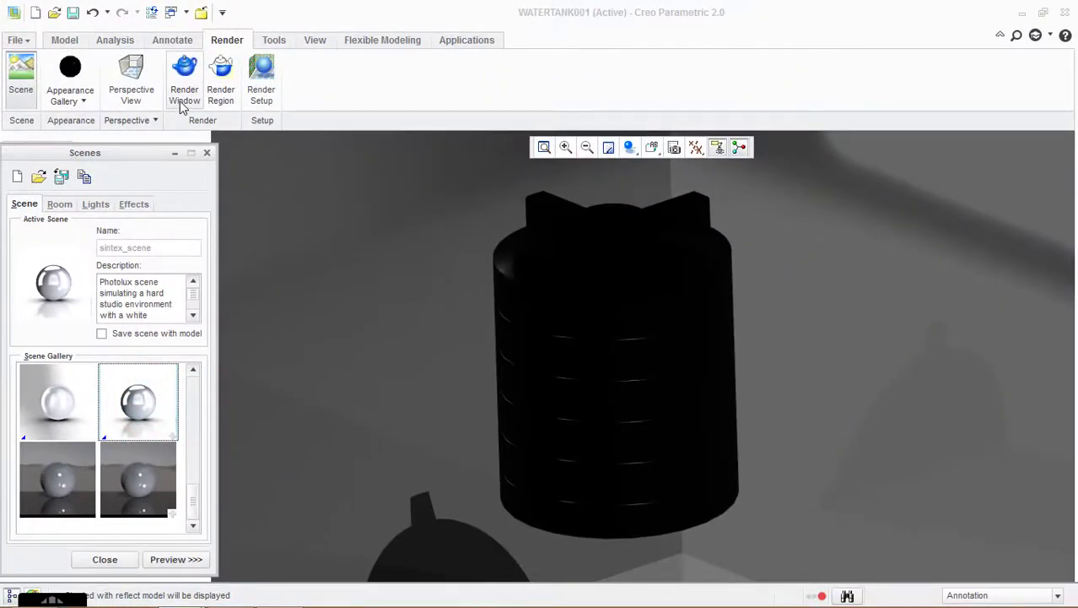
click(183, 93)
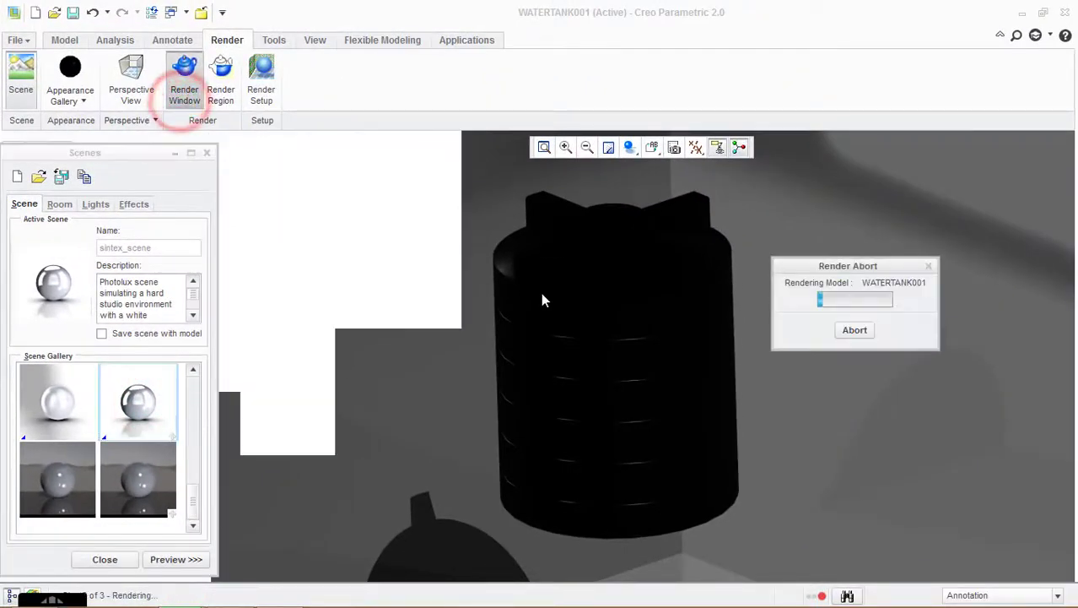